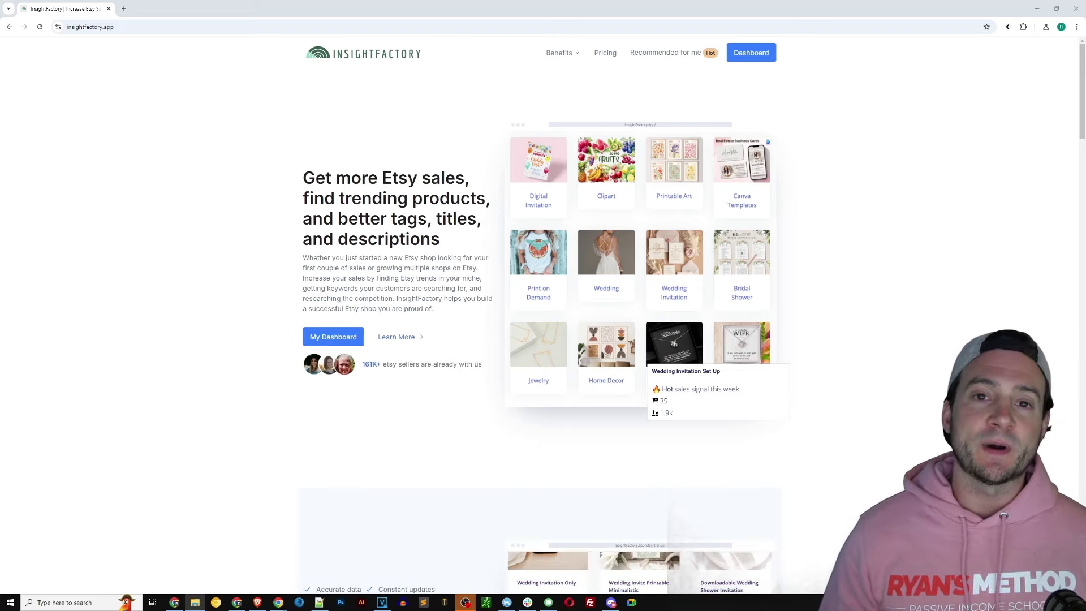
Open Etsy Trends and browse niches down to Digital Products like Clipart, SVG Files and Planners
left_click(753, 53)
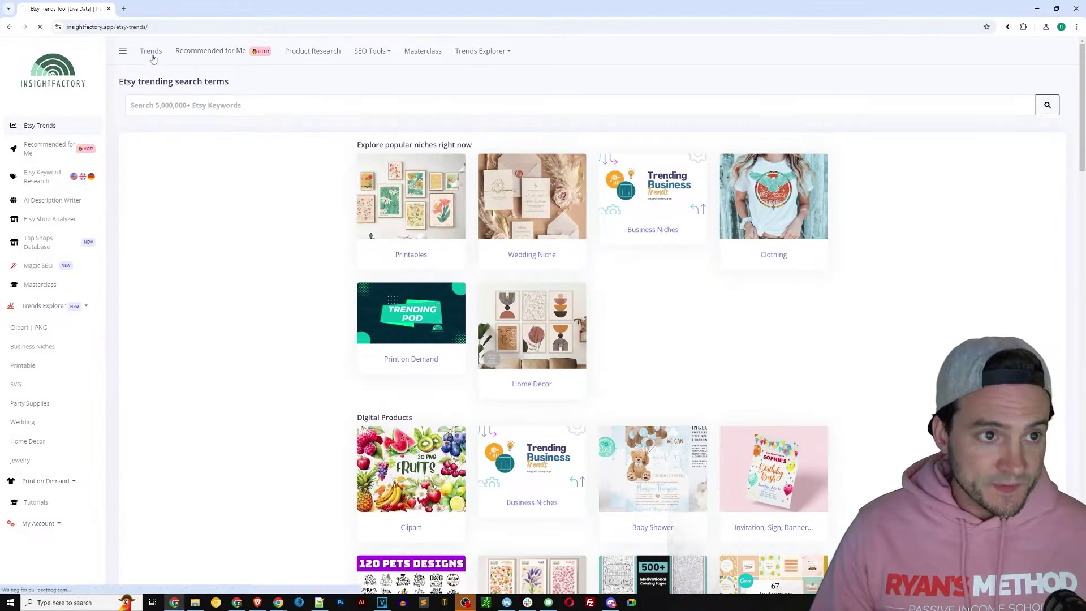
left_click(152, 53)
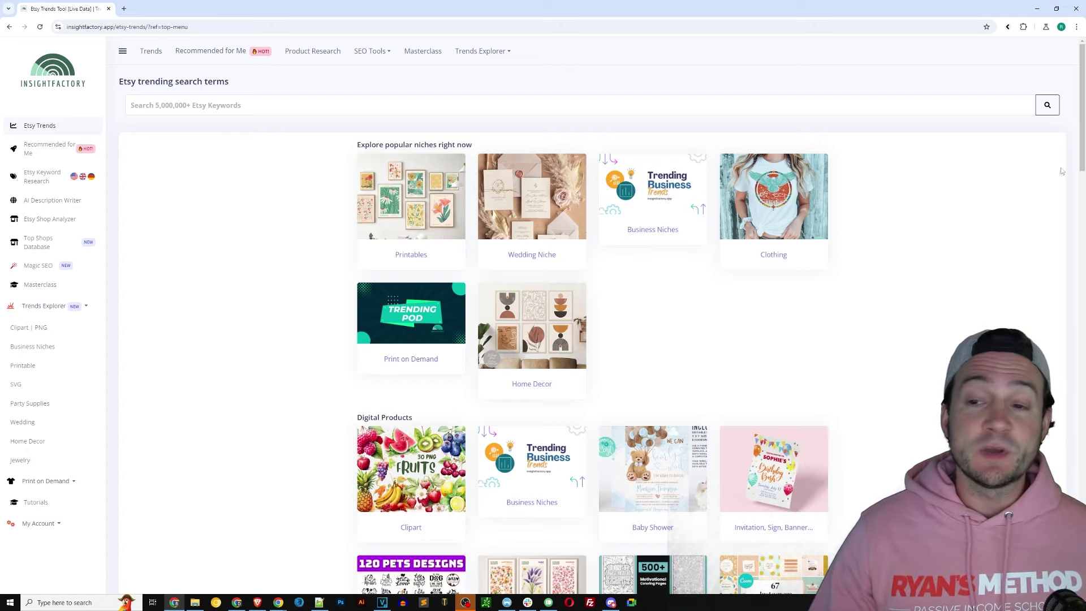
scroll(1084, 139, "down", 5)
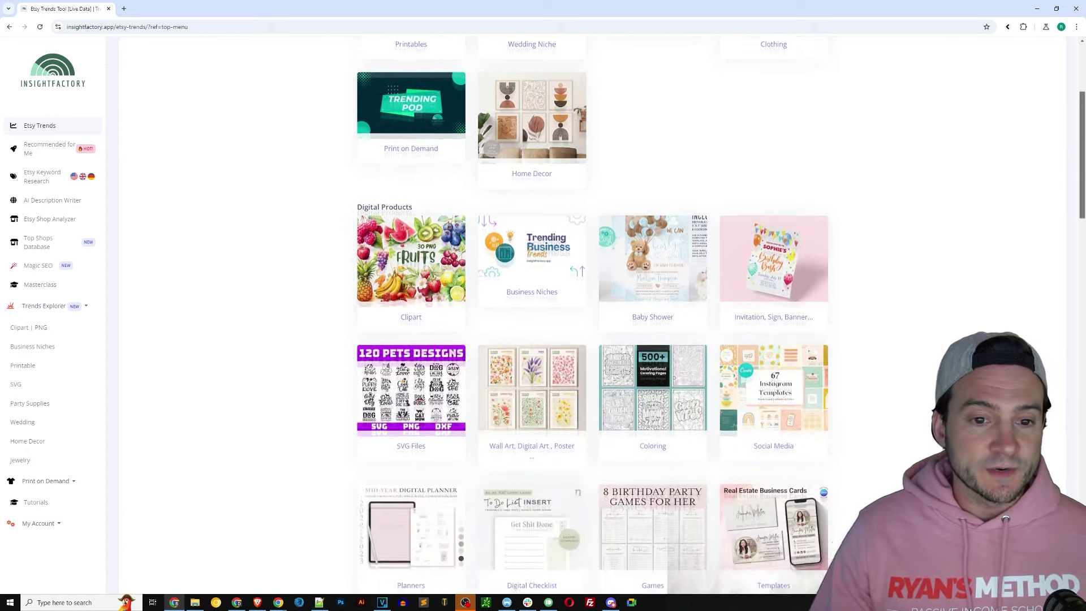
scroll(968, 606, "down", 5)
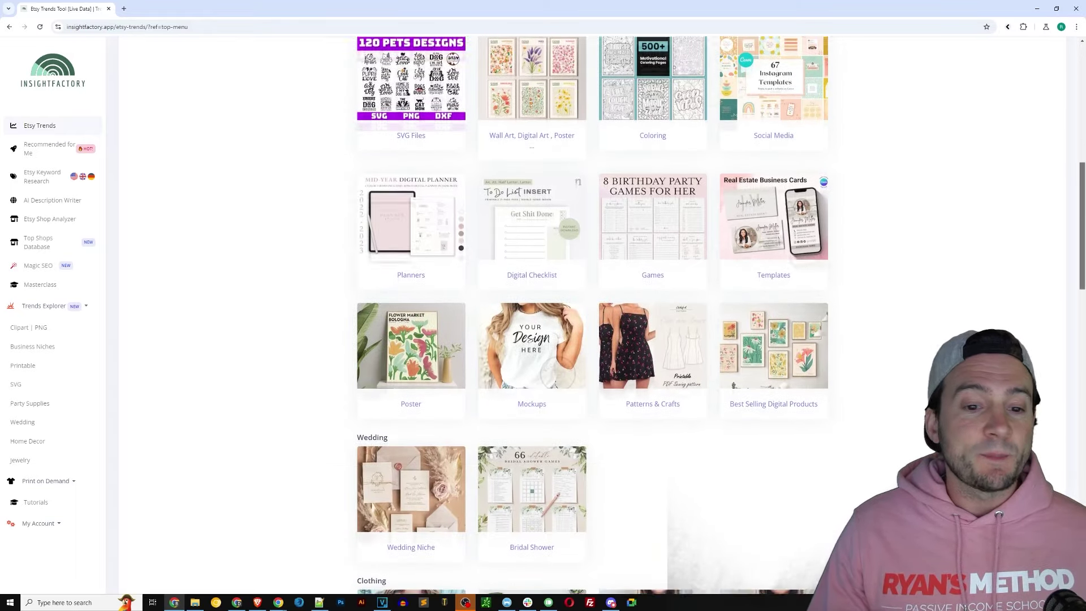
scroll(603, 317, "down", 7)
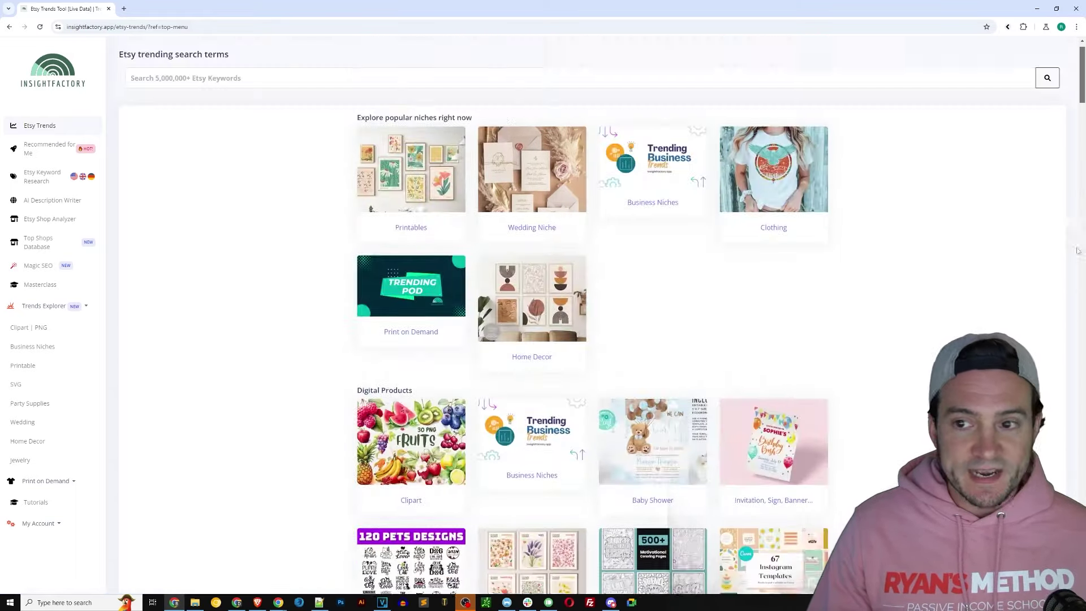
scroll(929, 296, "up", 1)
scroll(869, 267, "down", 1)
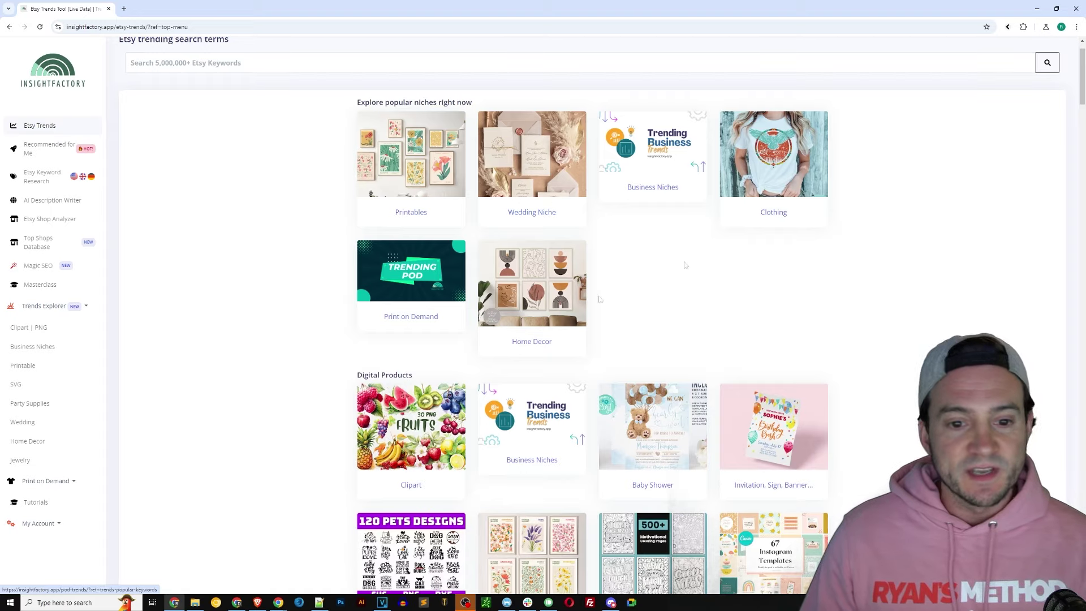
scroll(599, 299, "down", 3)
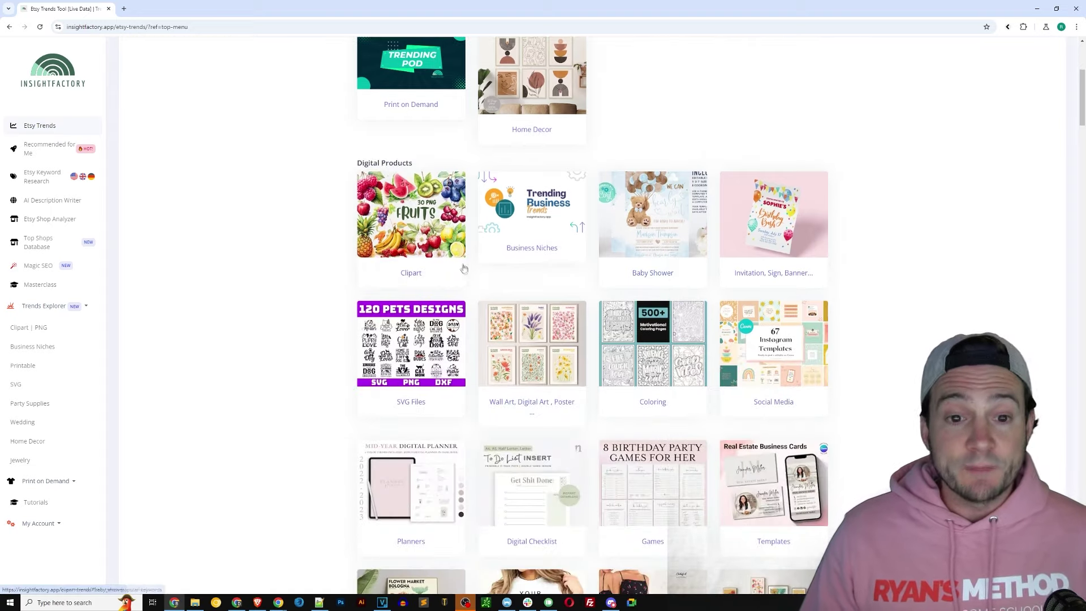
Scroll Etsy Trends past Wedding to the Clothing niches such as Shirts, Foodie and Zodiac
left_click_drag(383, 105, 415, 165)
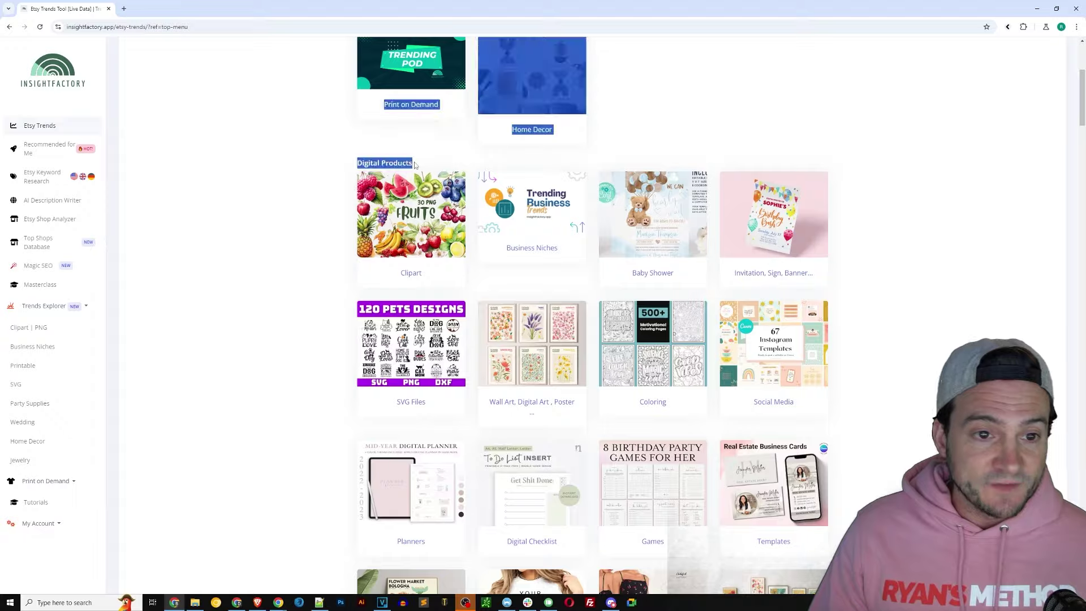
left_click(944, 228)
scroll(943, 249, "down", 5)
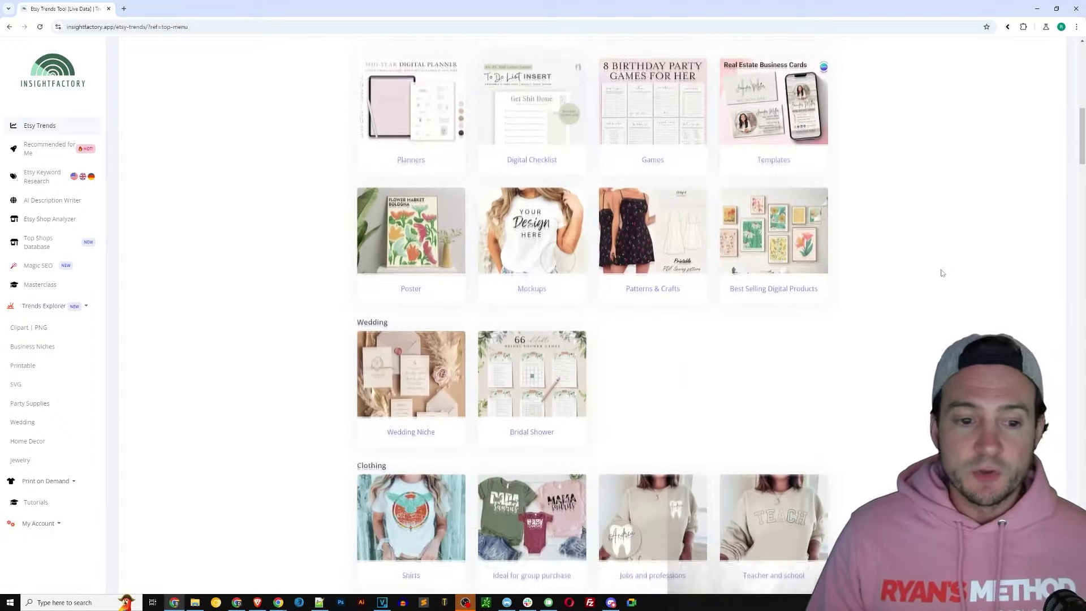
scroll(905, 254, "down", 4)
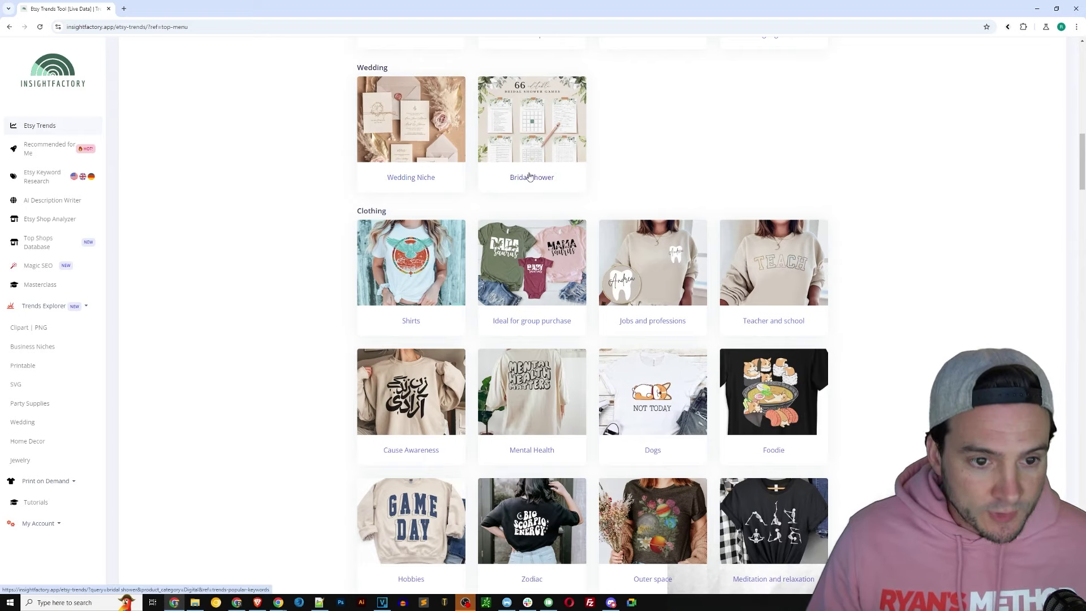
scroll(470, 215, "down", 1)
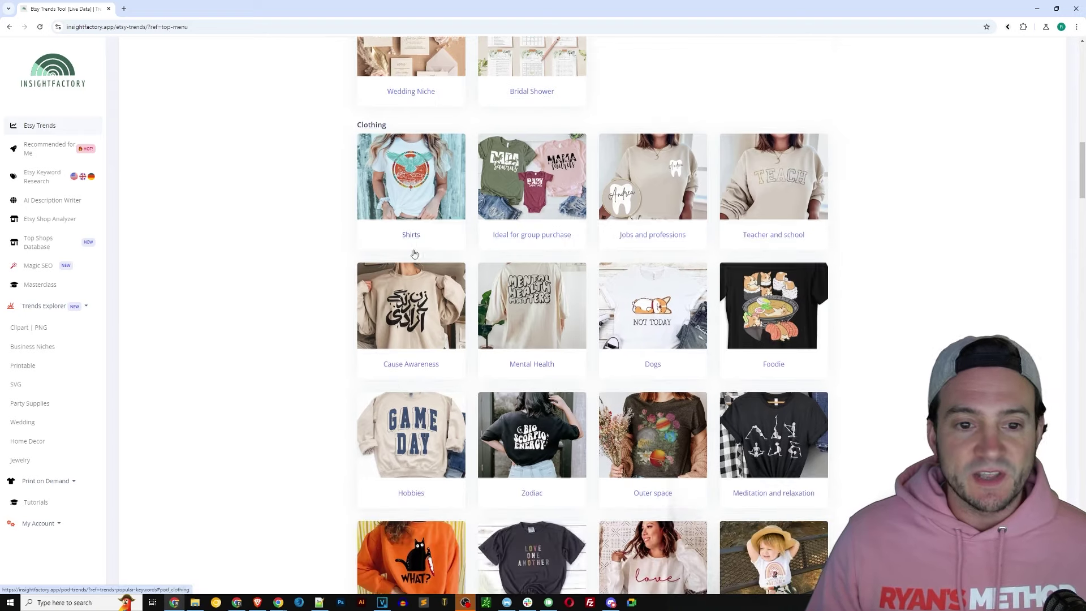
scroll(414, 254, "down", 1)
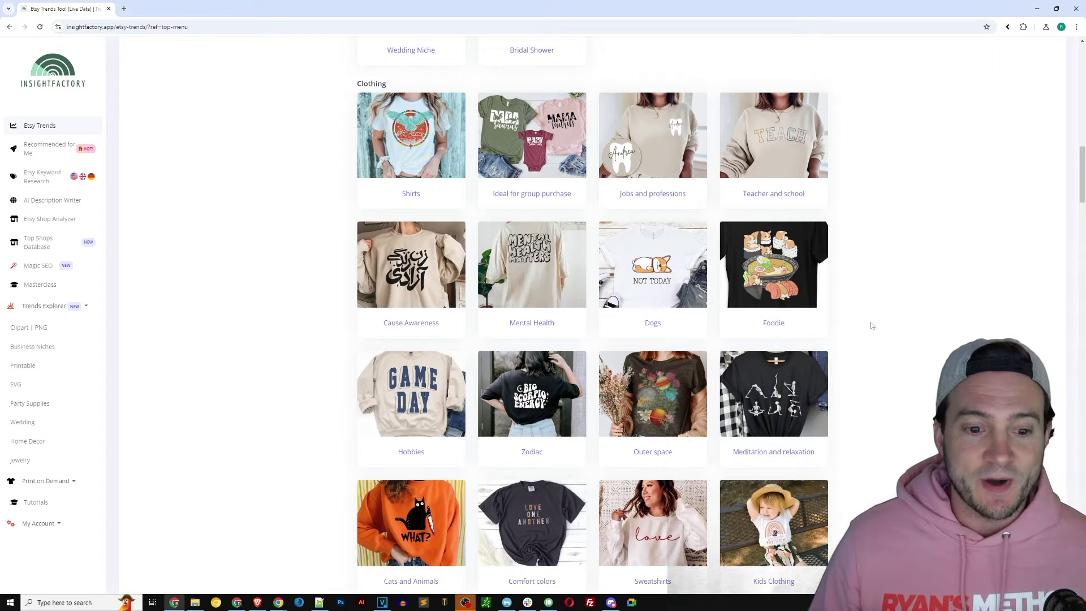
Open the Foodie clothing niche and review its taco, burger, pizza and sushi product cards
left_click(808, 284)
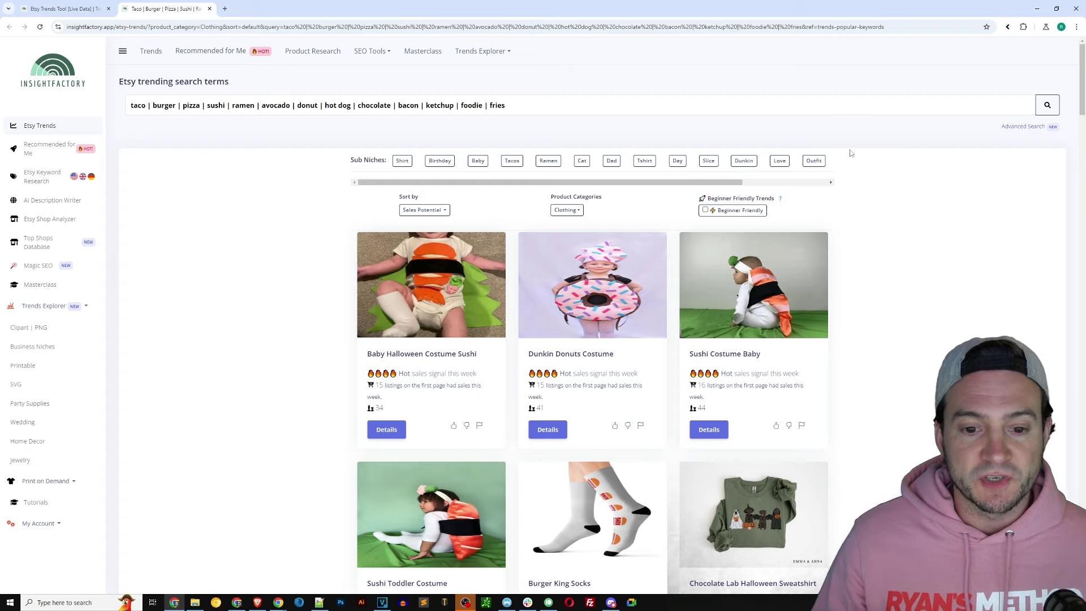
scroll(837, 187, "down", 1)
mouse_move(373, 317)
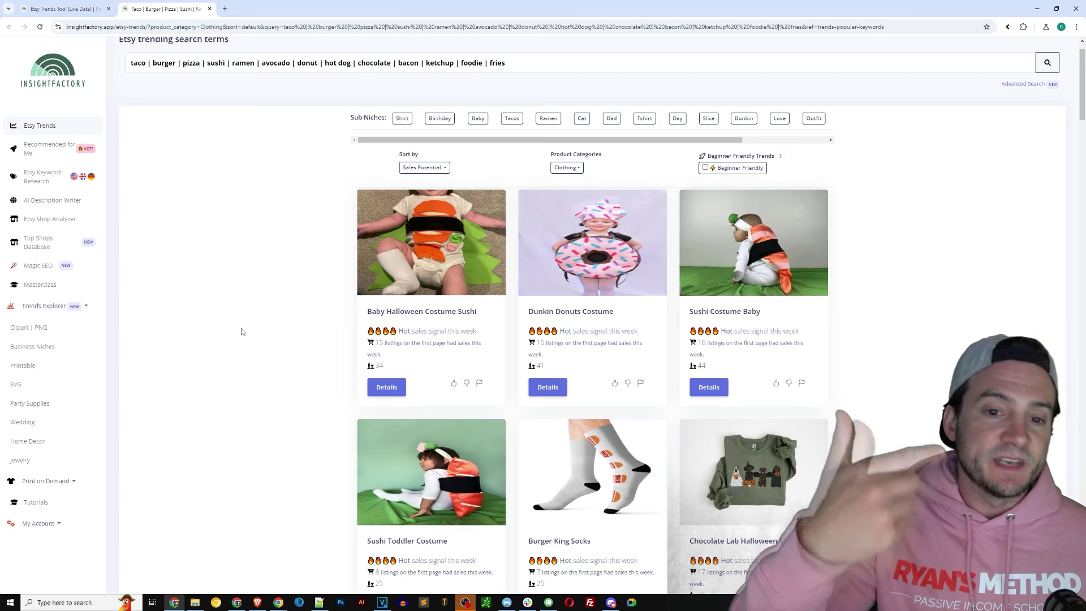
mouse_move(371, 346)
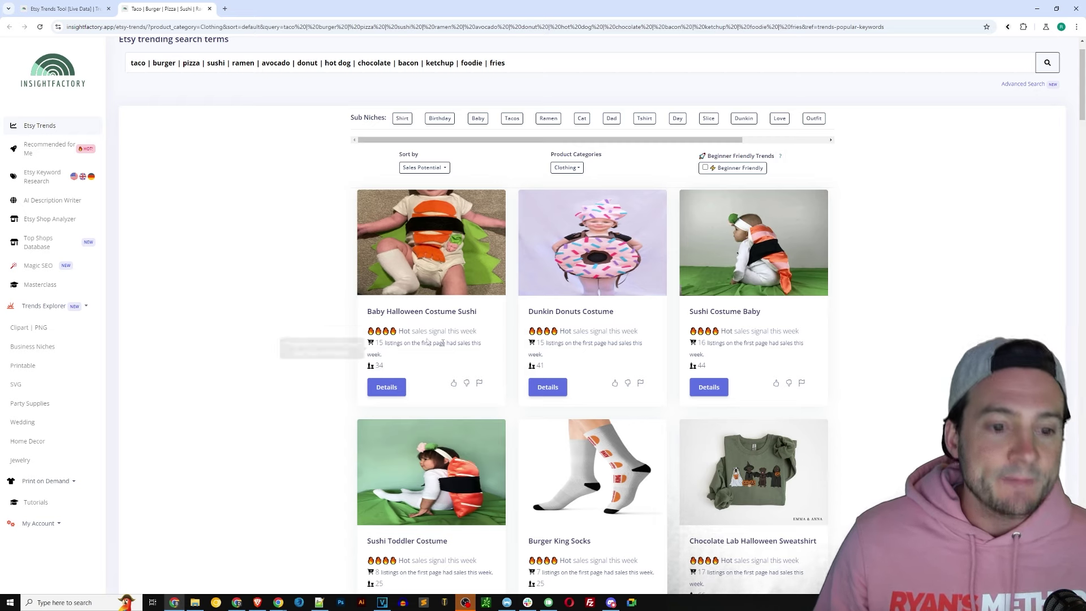
mouse_move(371, 367)
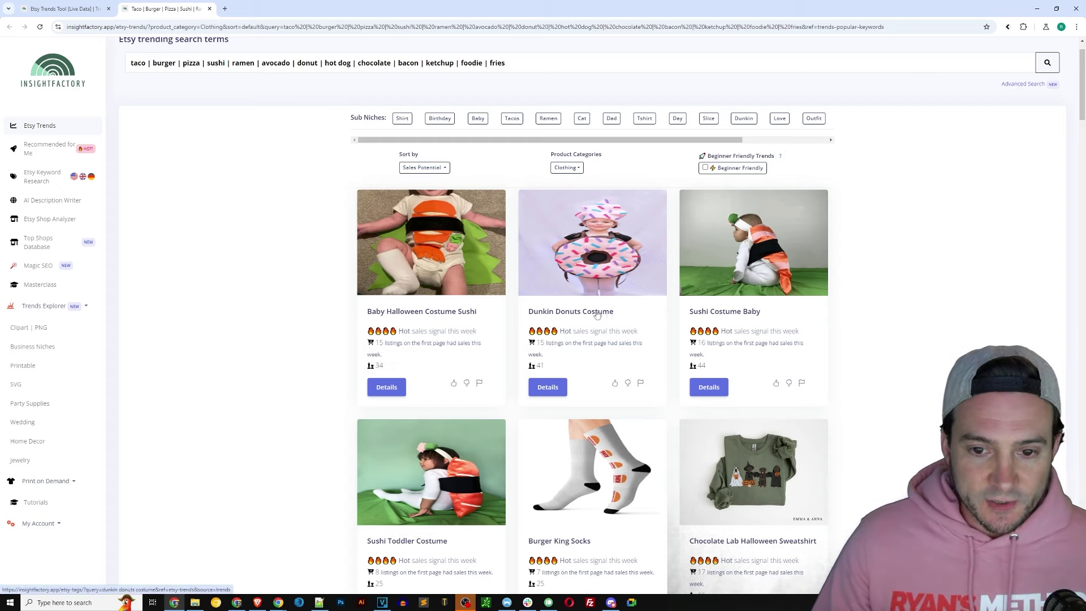
scroll(727, 311, "down", 1)
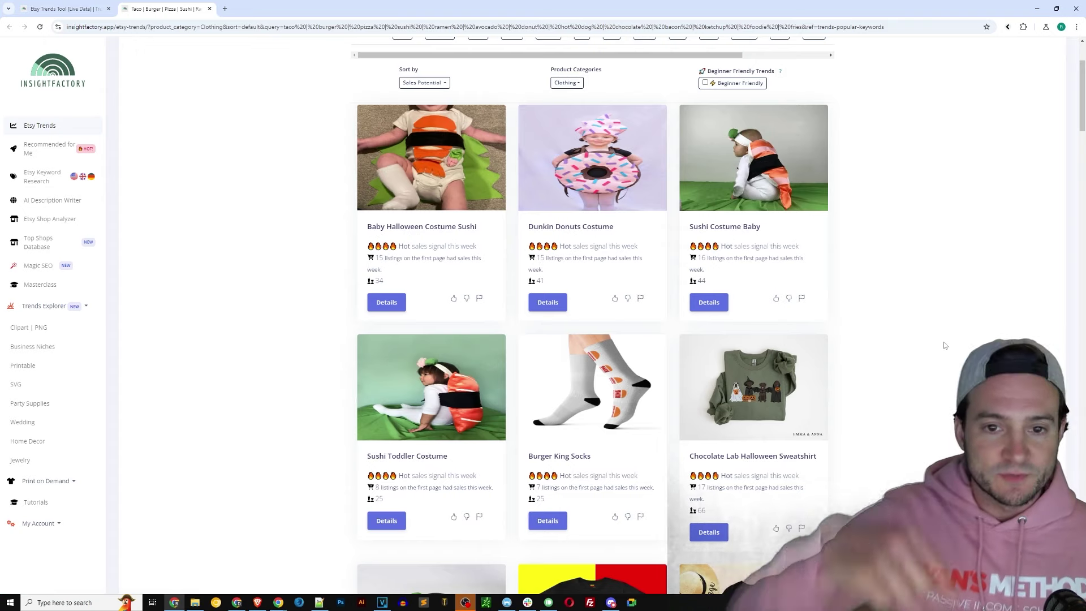
scroll(808, 313, "up", 1)
scroll(807, 313, "up", 2)
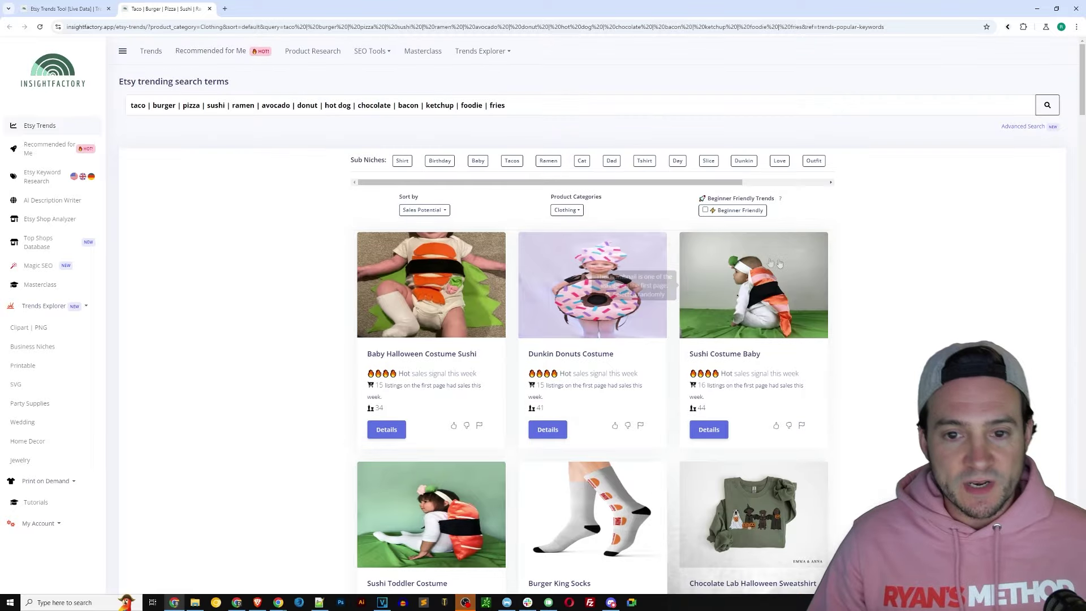
Show only beginner-friendly Foodie trends and look over the product cards
left_click(729, 215)
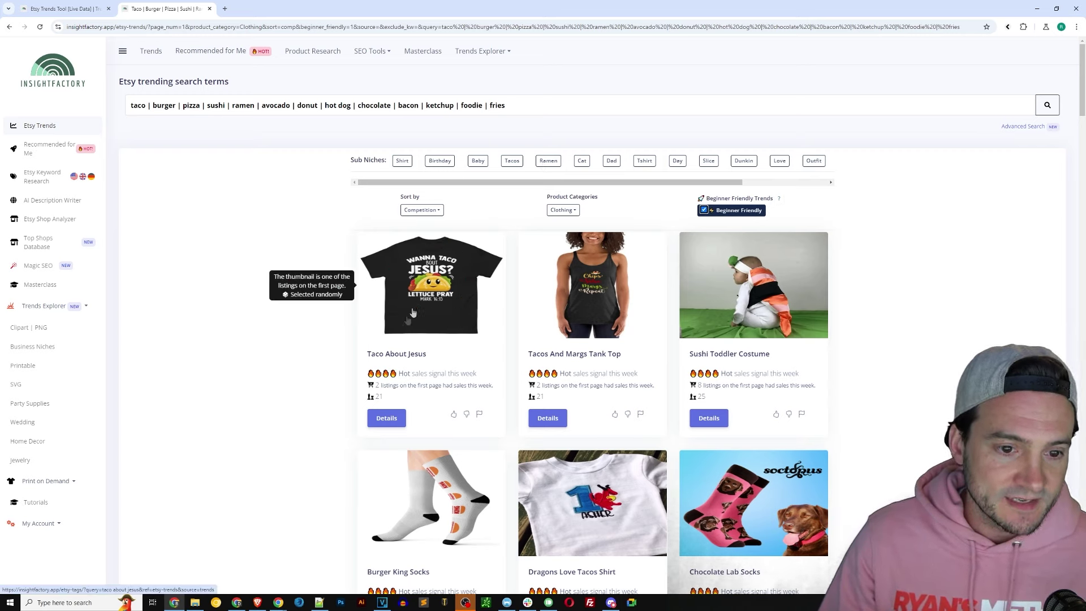
mouse_move(372, 398)
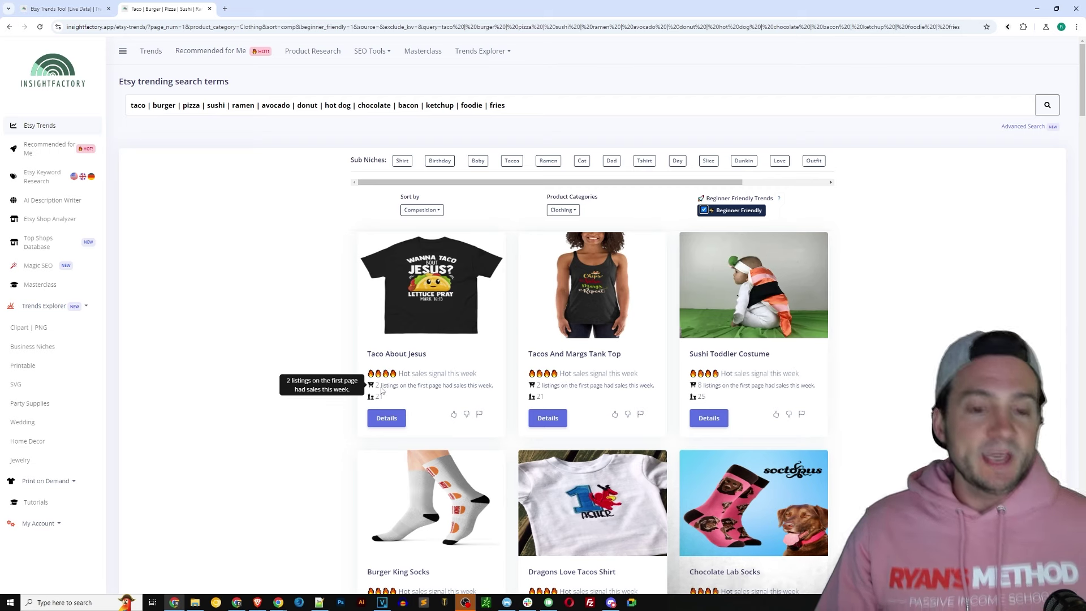
mouse_move(395, 352)
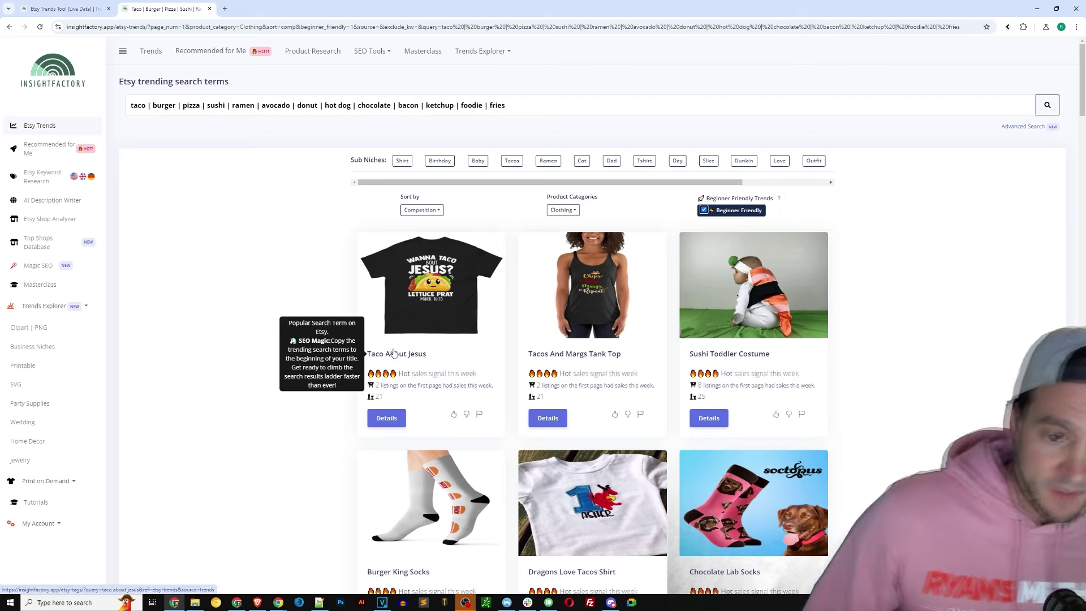
mouse_move(420, 322)
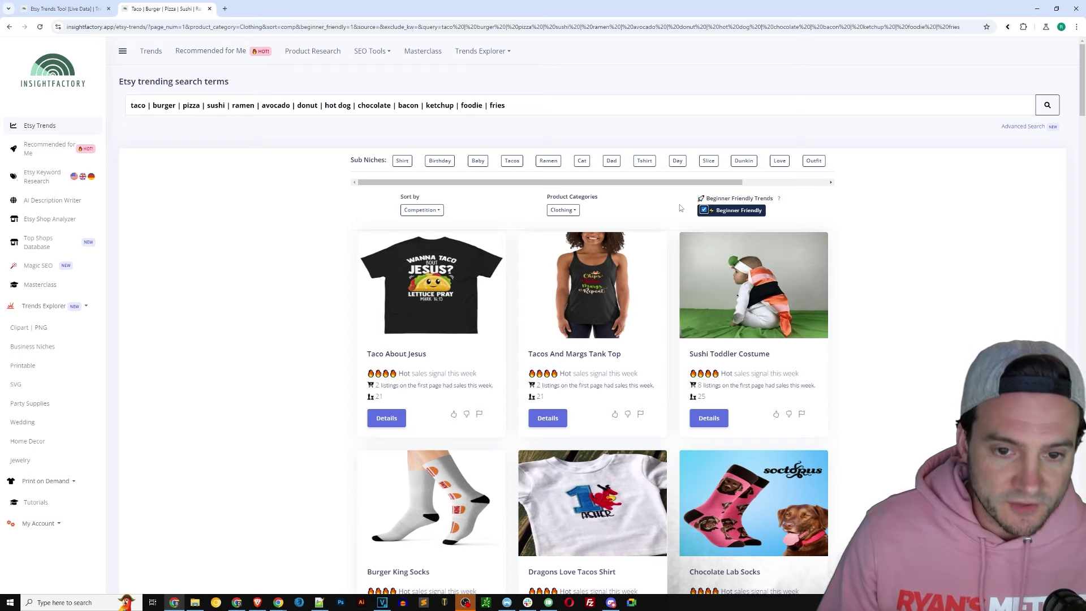
mouse_move(586, 300)
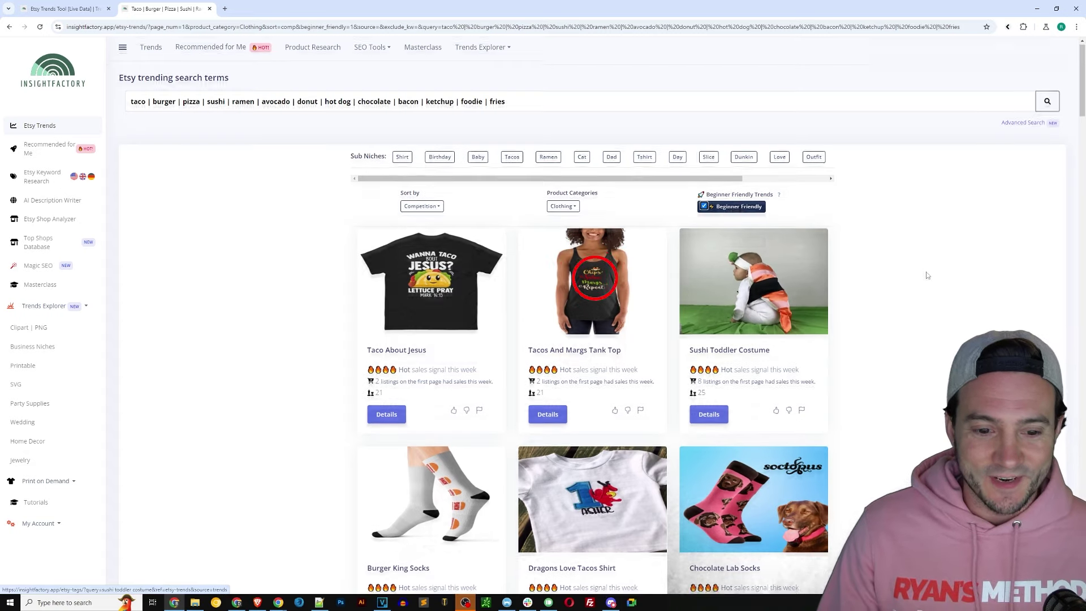
scroll(901, 230, "down", 5)
scroll(854, 254, "down", 1)
mouse_move(748, 220)
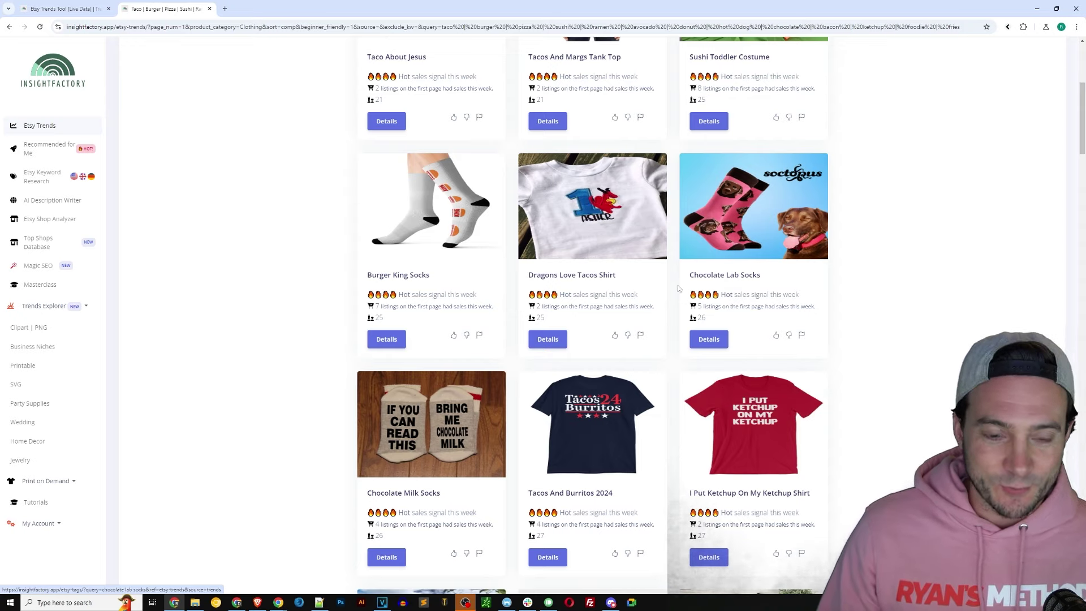
scroll(678, 288, "down", 3)
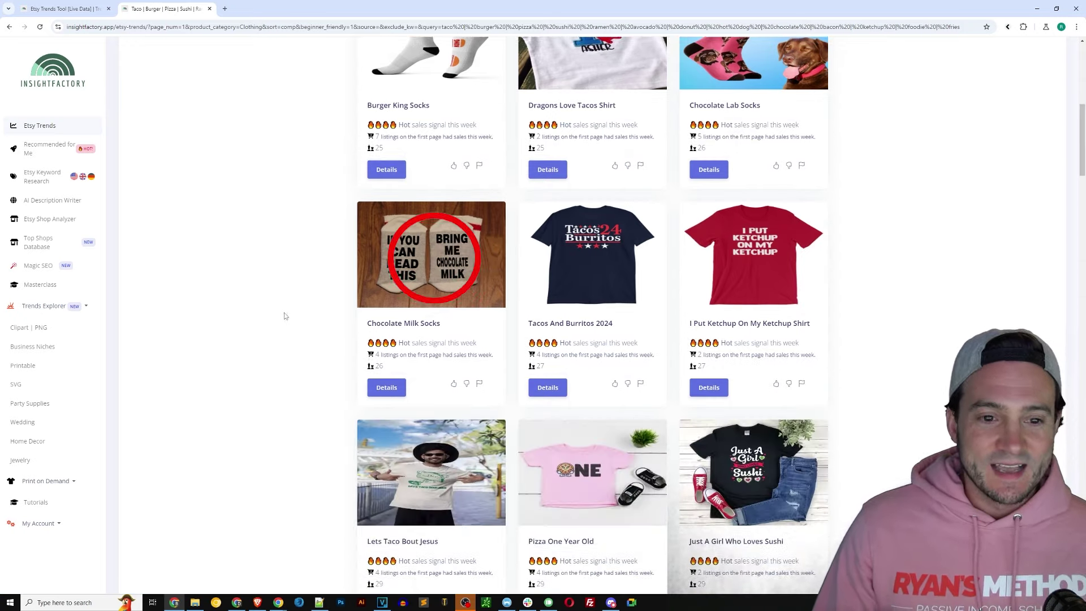
mouse_move(428, 291)
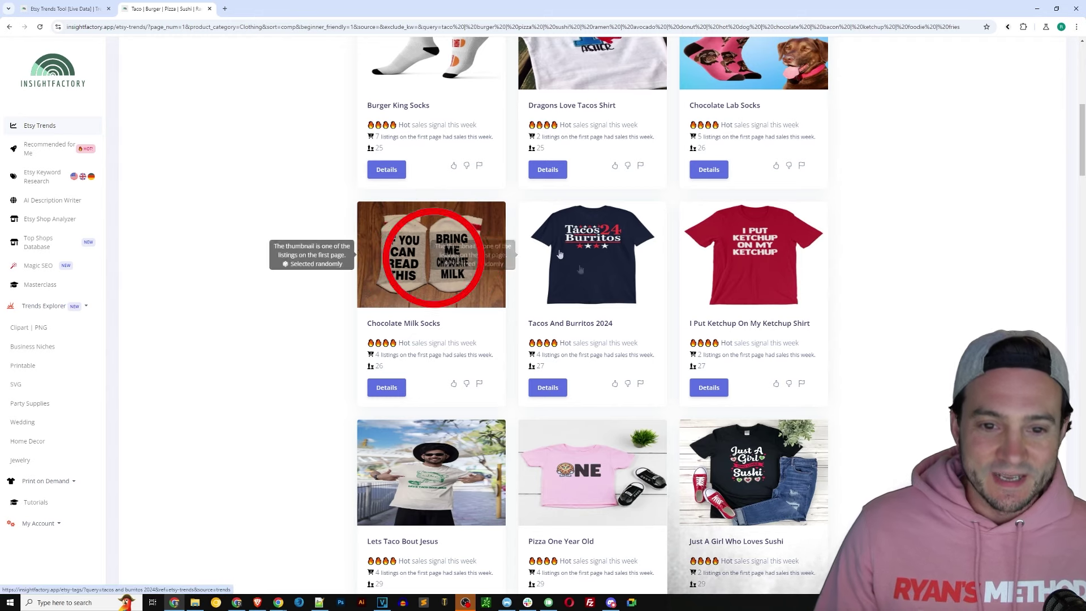
mouse_move(601, 238)
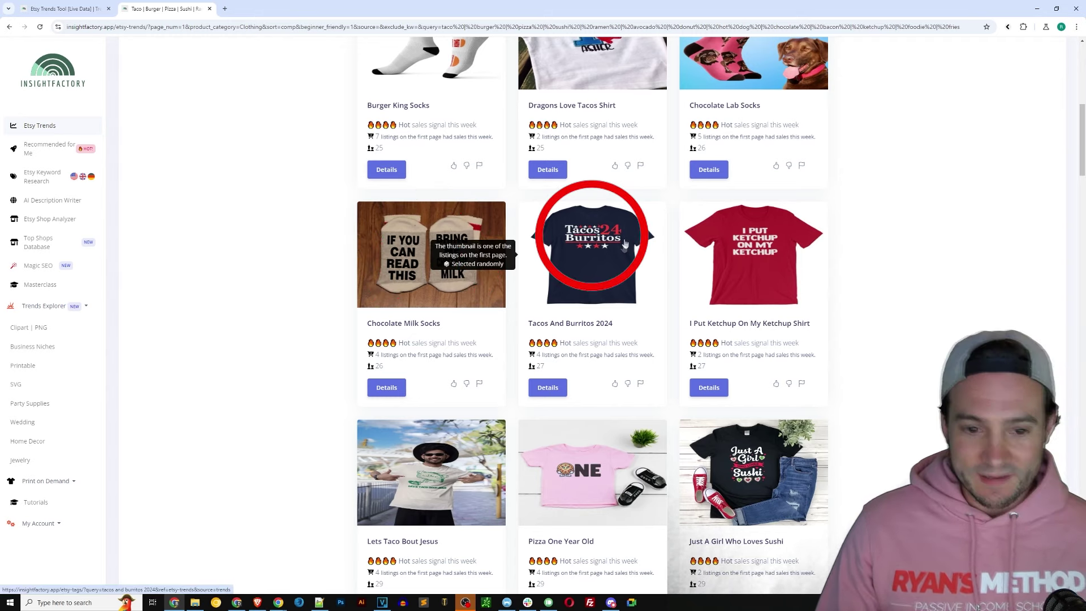
mouse_move(557, 354)
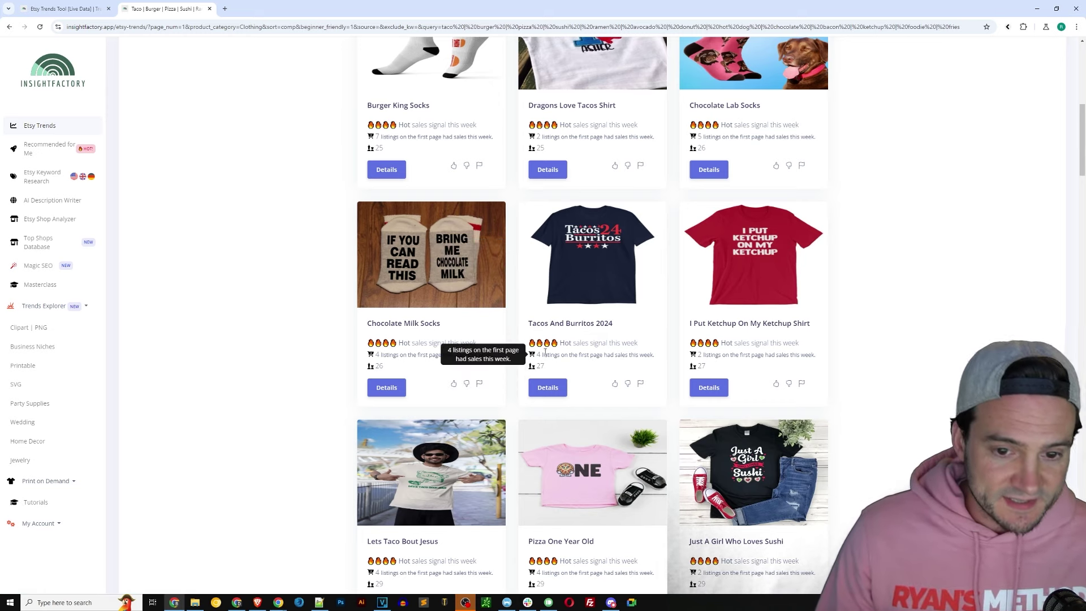
mouse_move(760, 240)
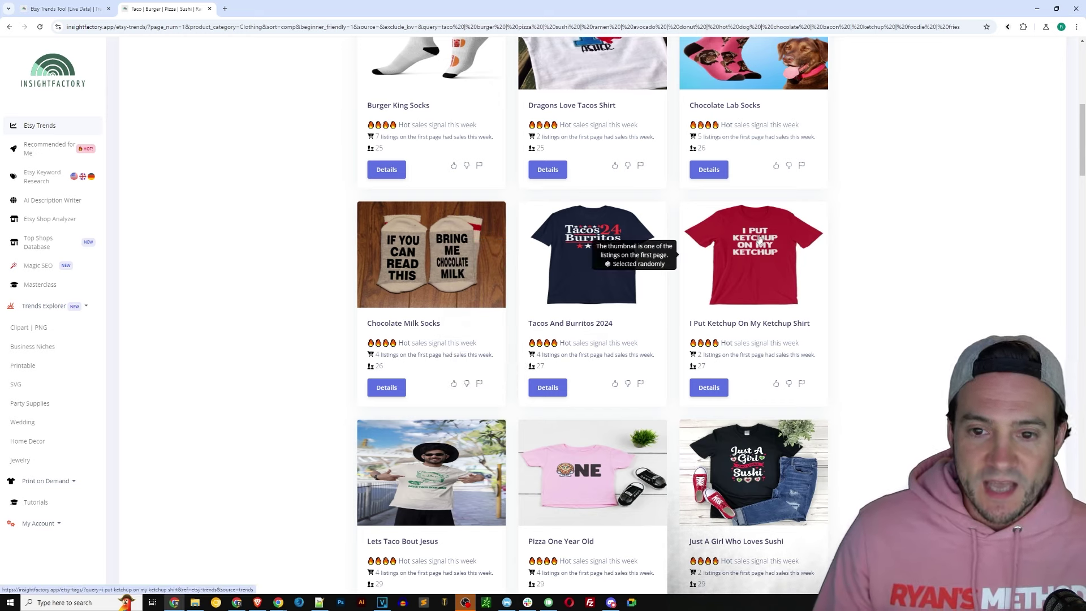
Back at the top, select the entire taco, burger, pizza search query
scroll(769, 253, "down", 2)
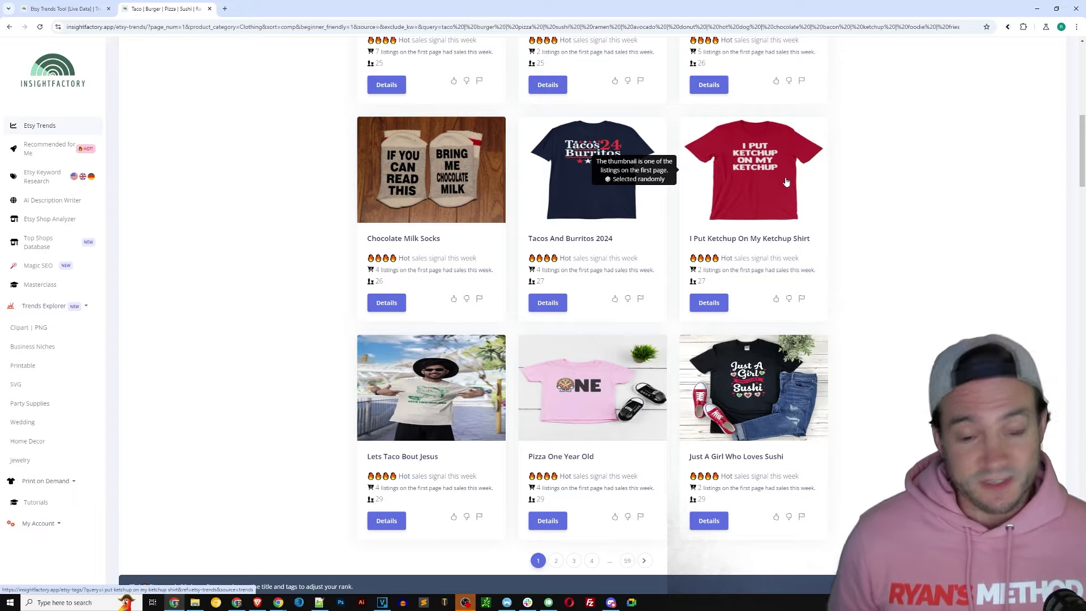
scroll(787, 182, "up", 10)
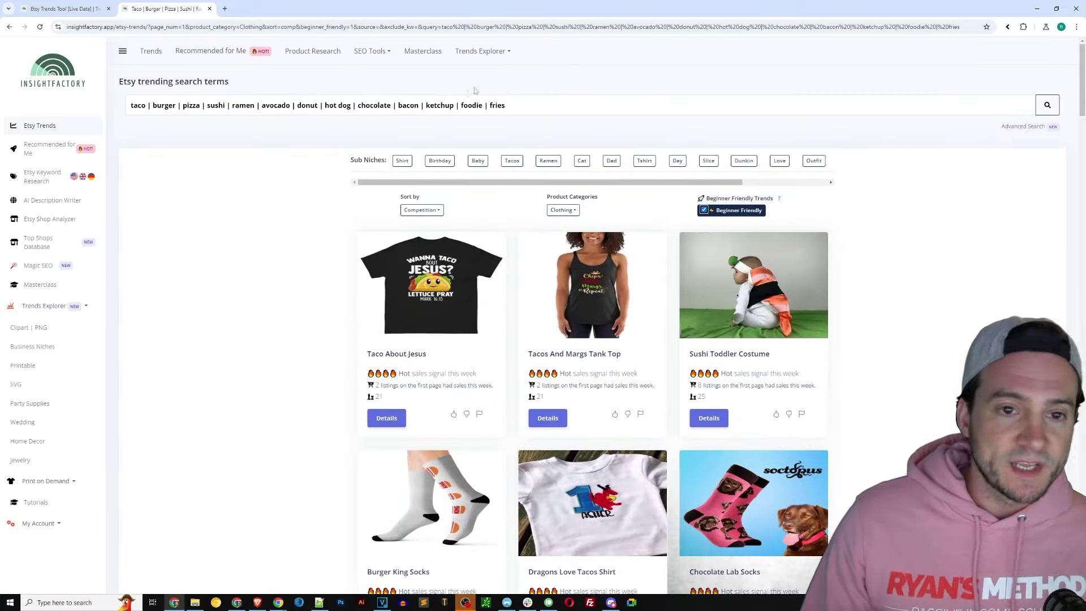
left_click_drag(541, 98, 113, 106)
Replace the search query with 'nature' and run it
key("BackSpace")
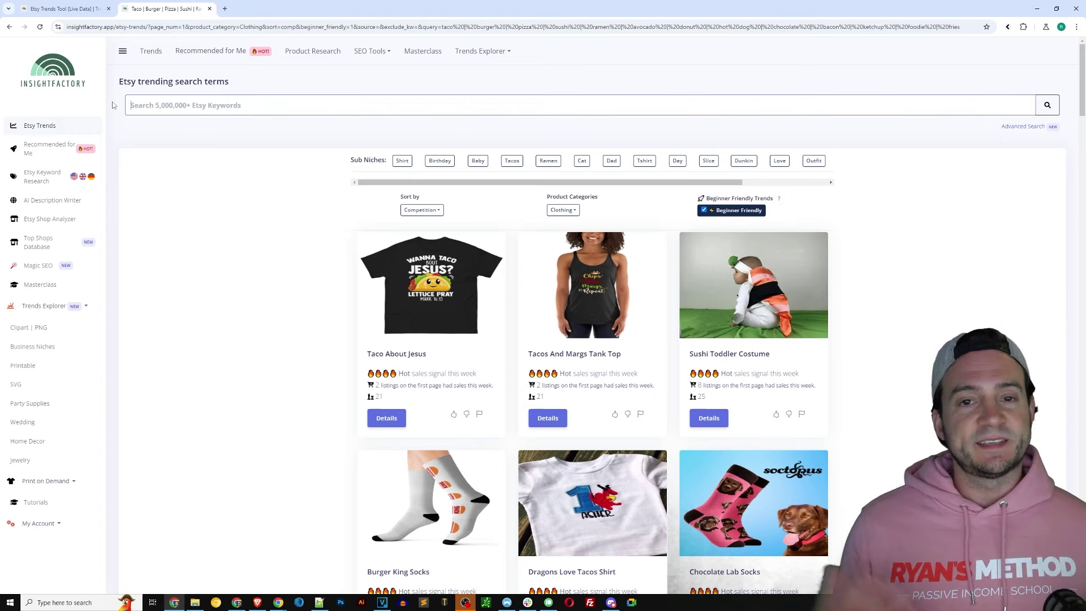
type("nature")
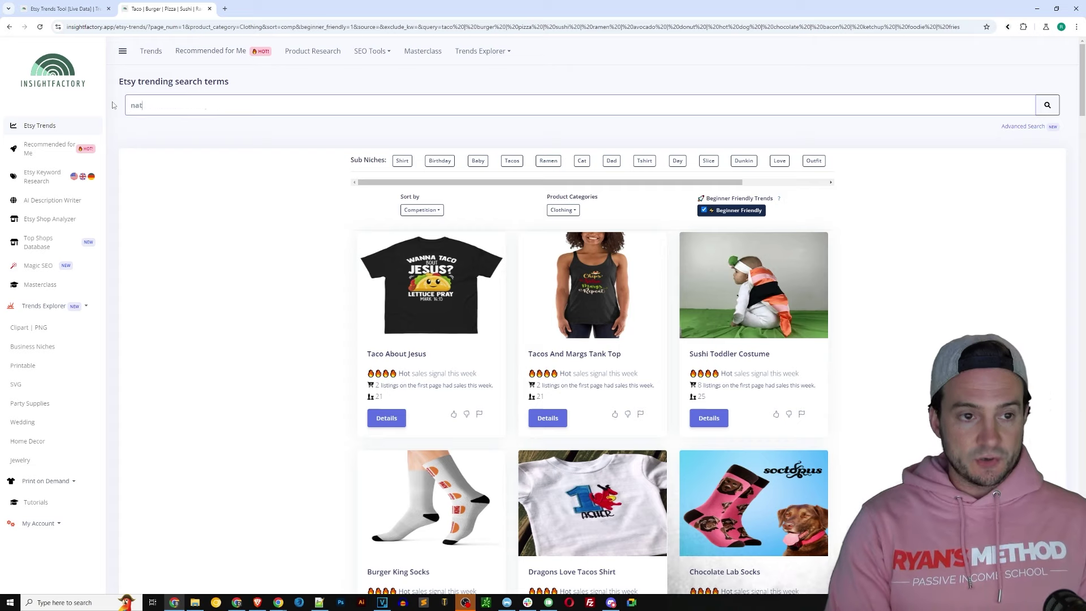
key("Return")
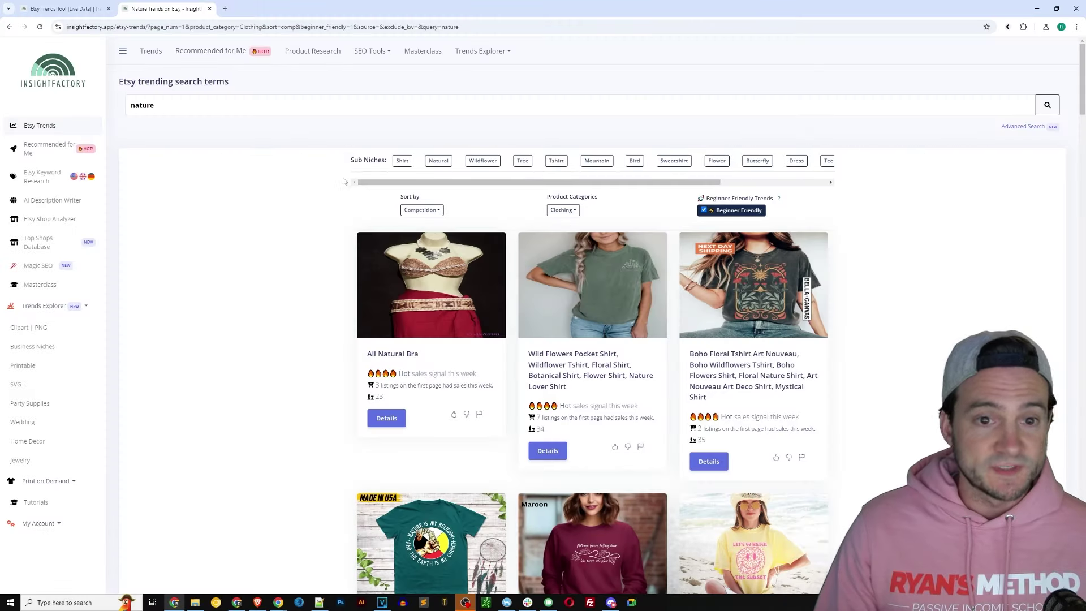
Narrow the nature results to the Shirt sub-niche with Beginner Friendly on and browse them
left_click(403, 161)
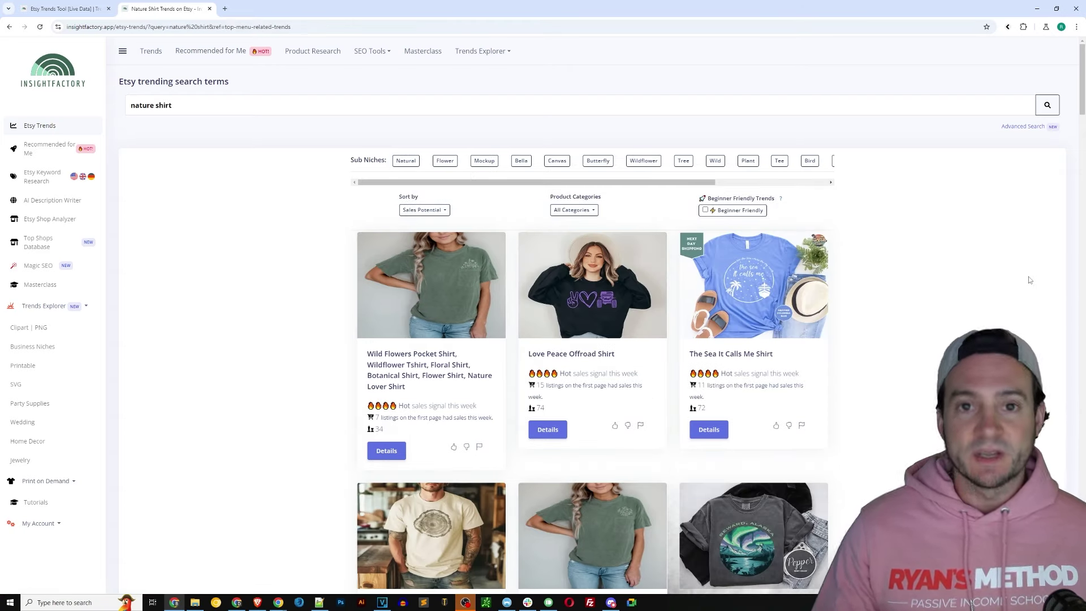
left_click(735, 214)
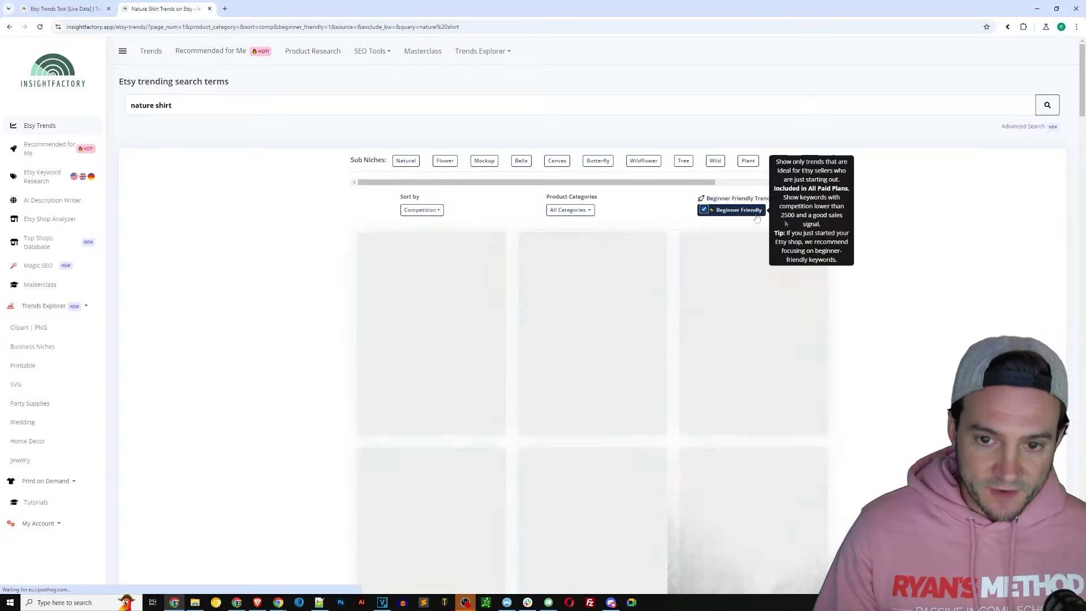
scroll(947, 260, "down", 5)
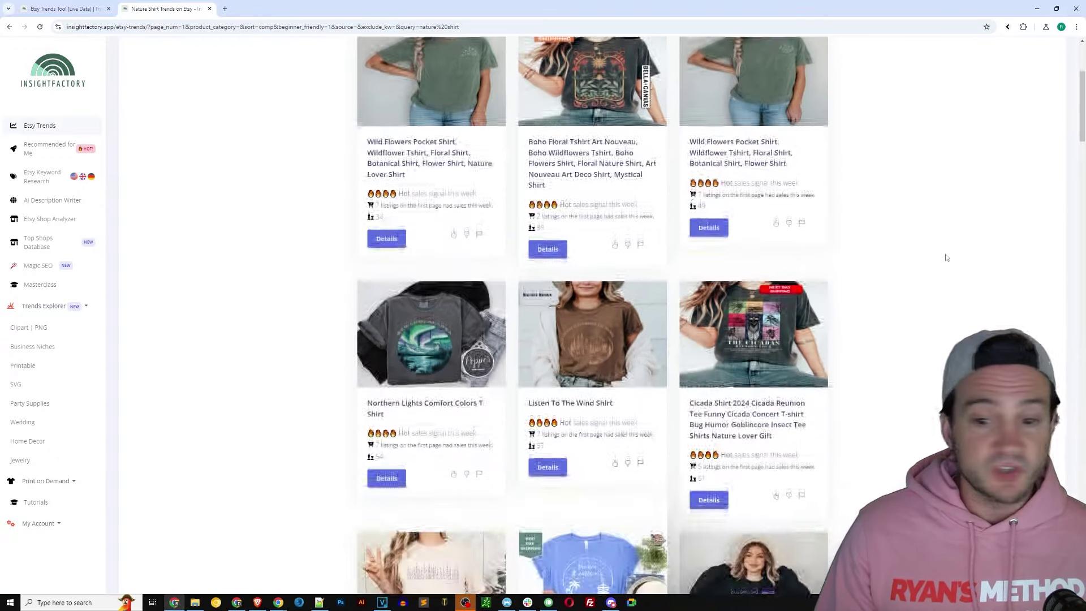
scroll(947, 258, "down", 6)
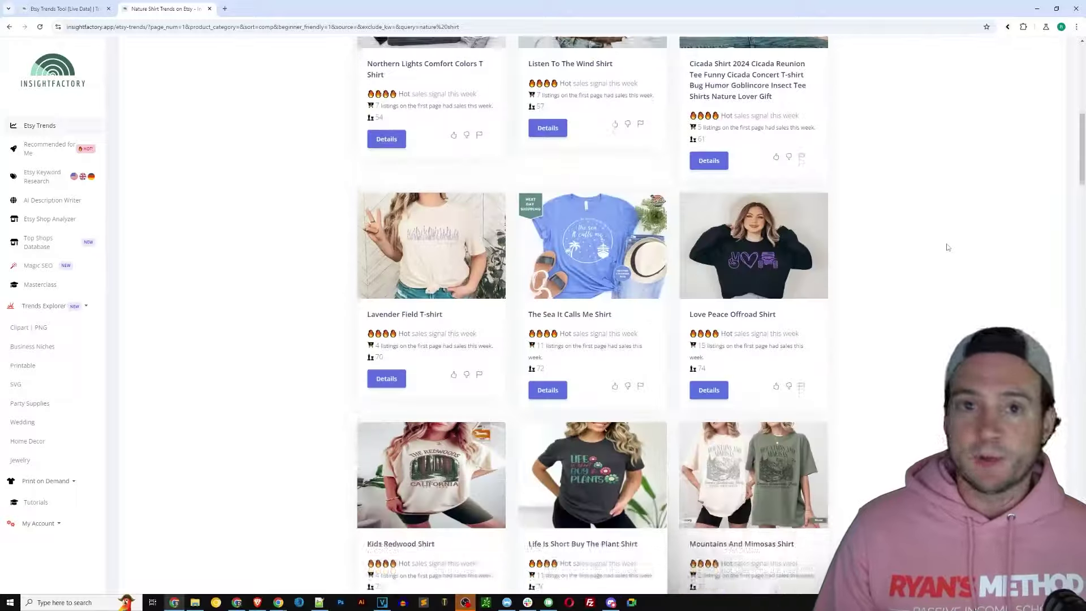
scroll(939, 249, "up", 7)
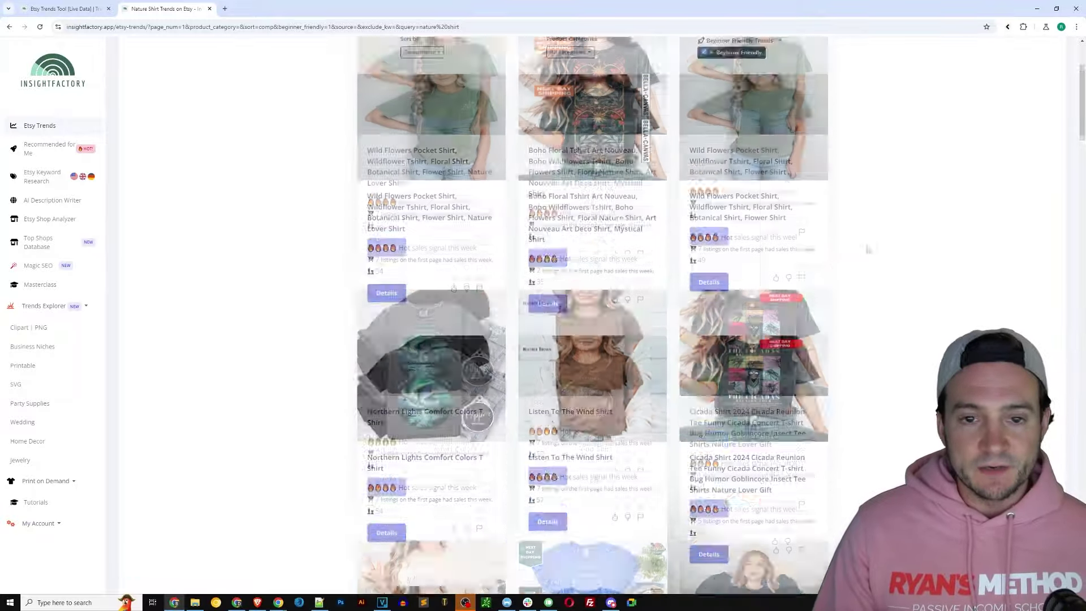
Bring up the Trending Keywords note and select 'halloween chicken nuggets' on line 7
left_click(319, 603)
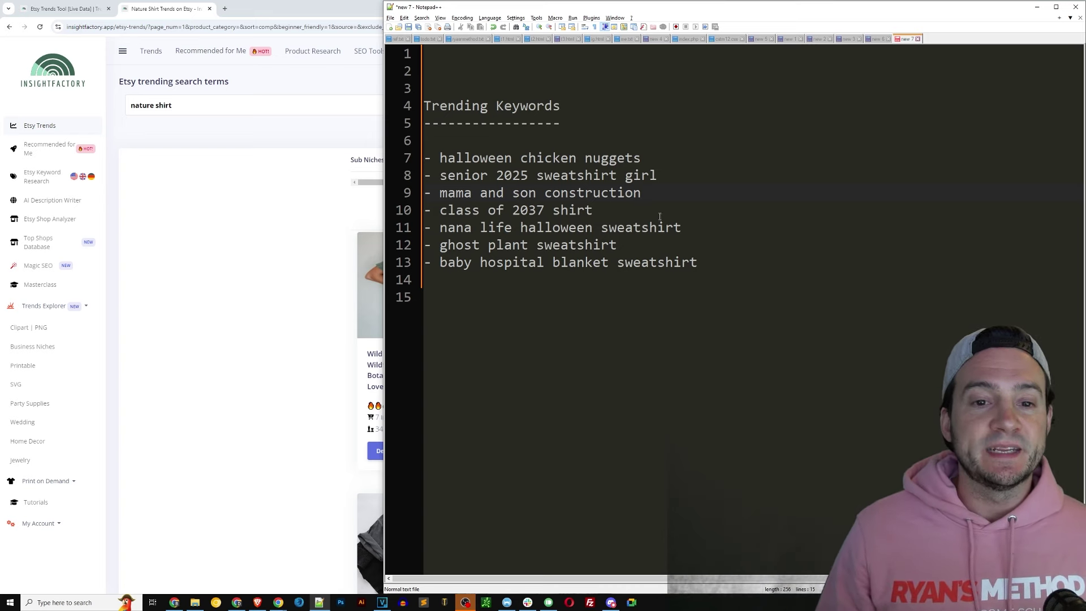
left_click_drag(655, 158, 433, 161)
key("ctrl+c")
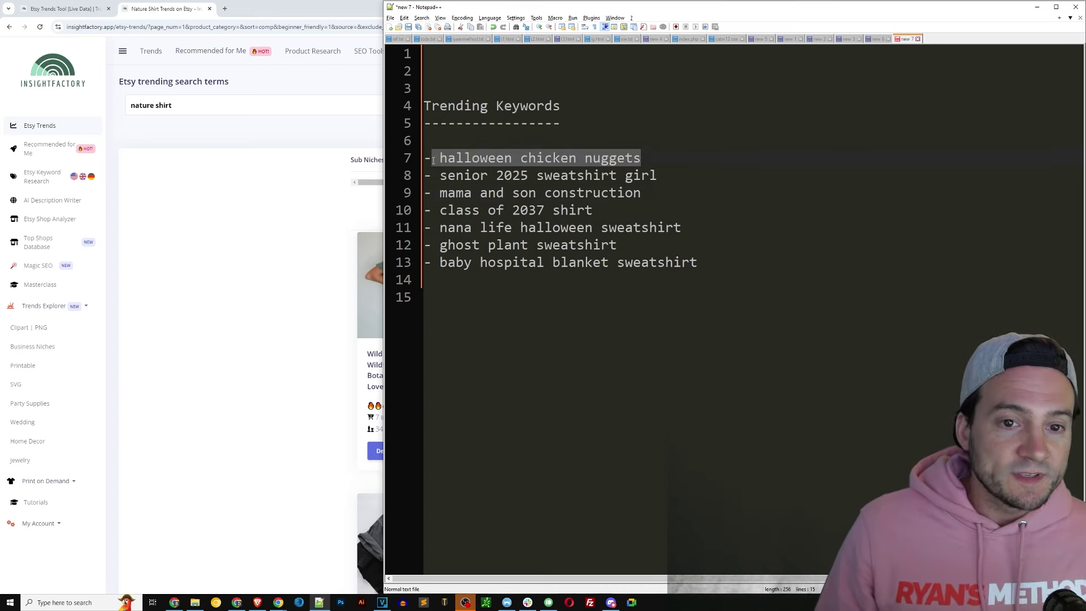
Search Etsy Trends for the pasted keyword 'halloween chicken nuggets'
triple_click(261, 106)
key("ctrl+v")
key("Return")
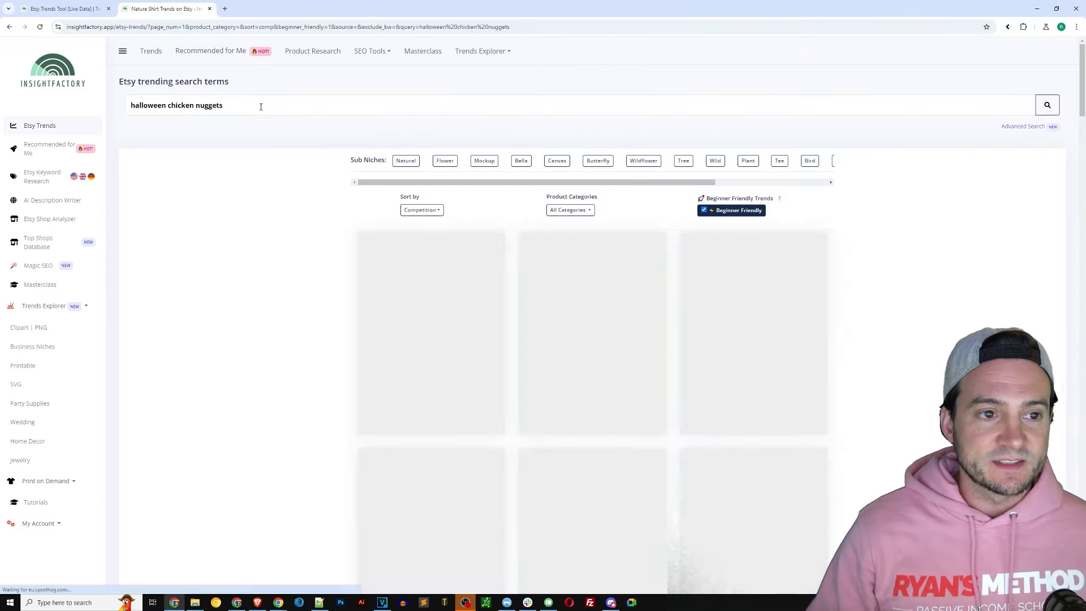
scroll(1056, 260, "down", 3)
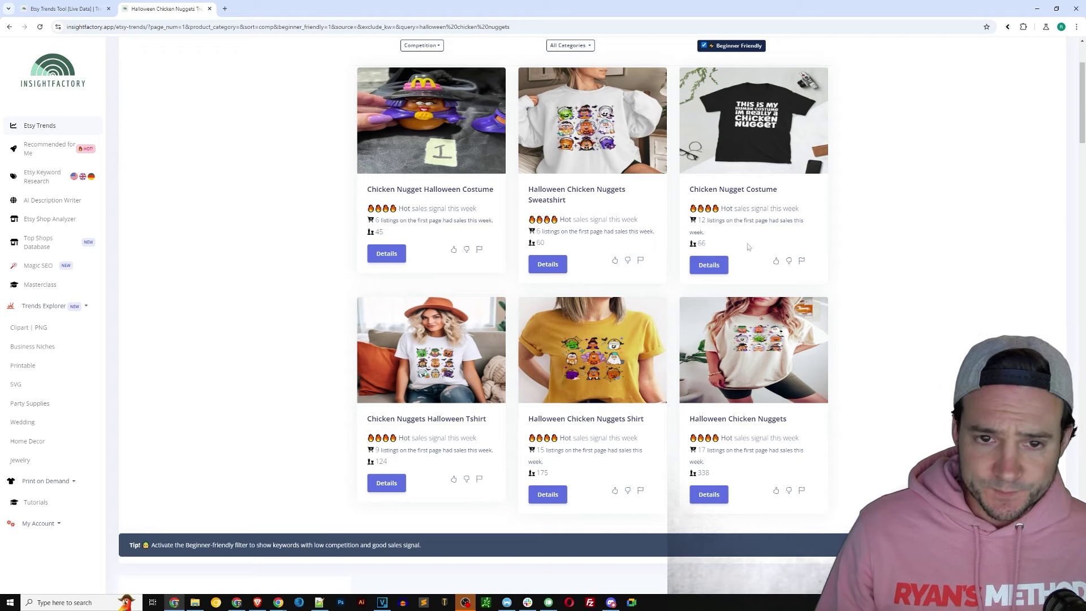
Open keyword research for the chicken nuggets sweatshirt and the top-selling listing's details
left_click(581, 130)
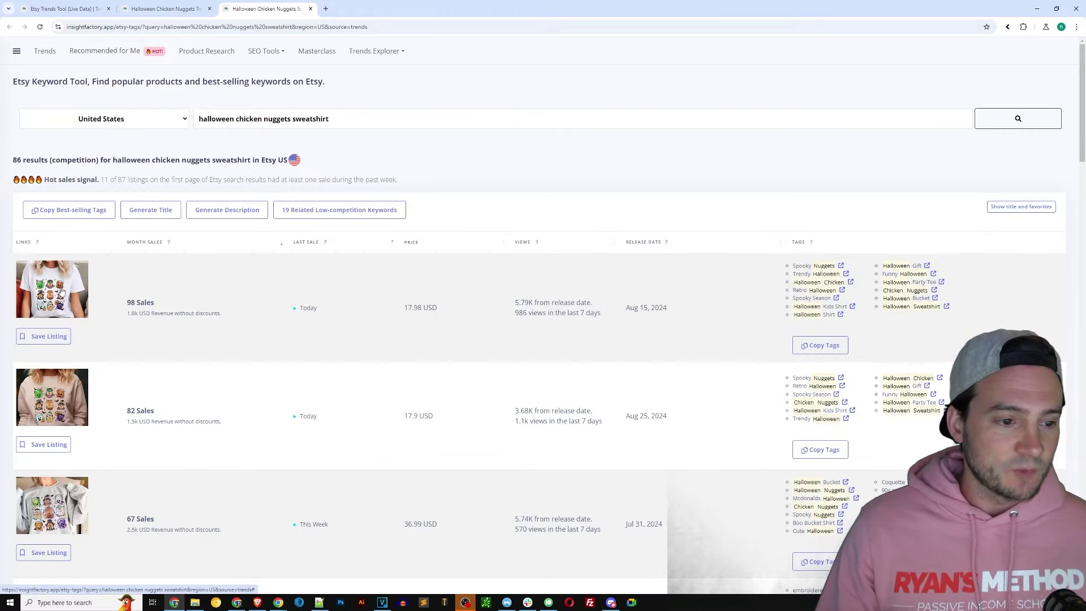
scroll(106, 274, "down", 2)
scroll(108, 276, "up", 1)
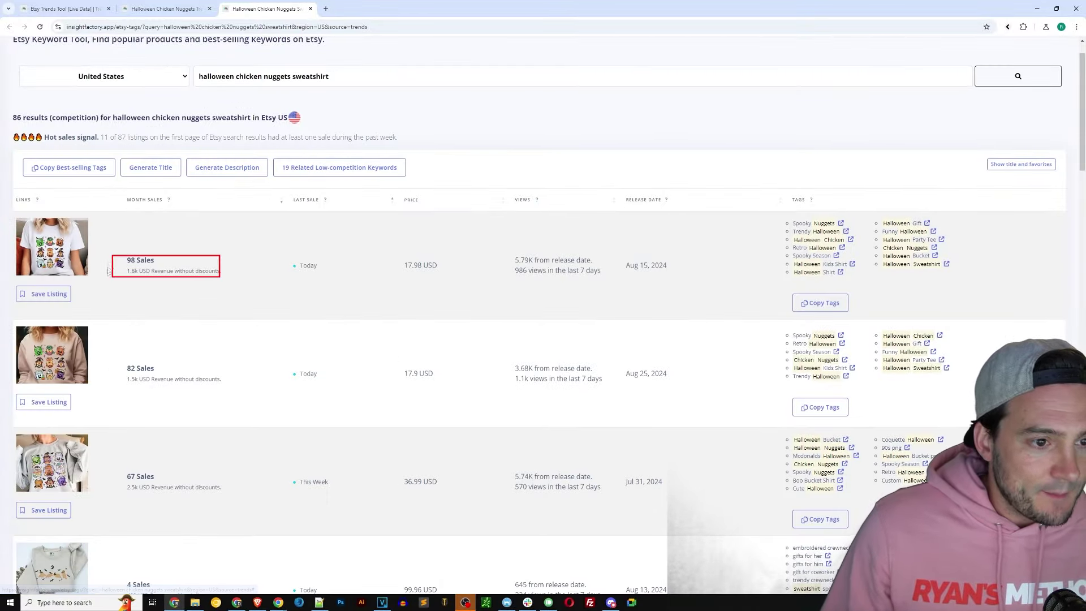
left_click(73, 263)
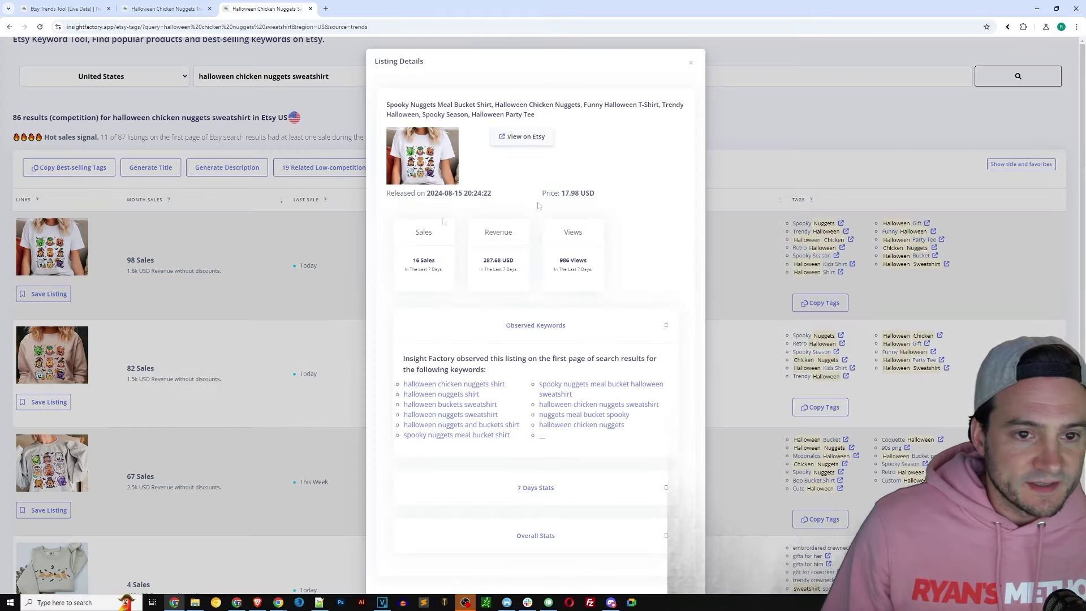
View the top sweatshirt listing's page on Etsy, then close that tab
left_click(526, 137)
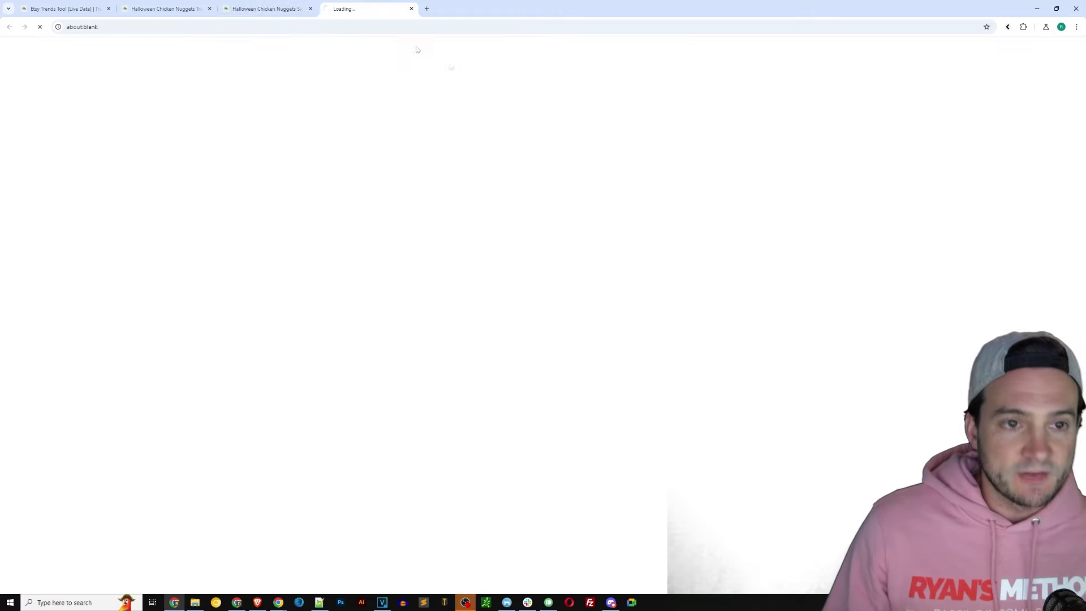
scroll(773, 269, "down", 2)
scroll(773, 269, "down", 1)
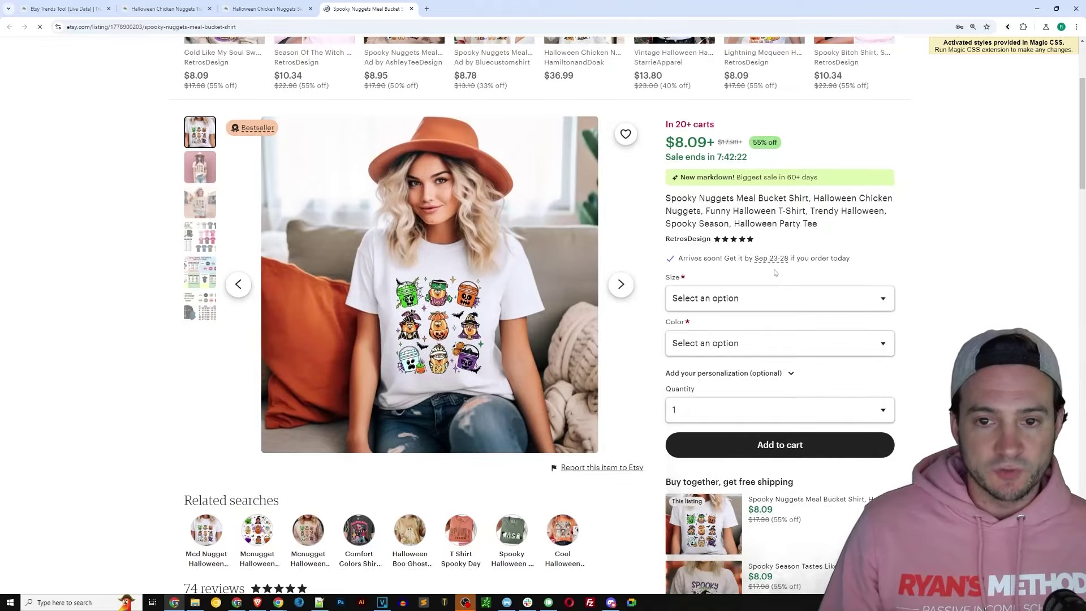
key("ctrl+w")
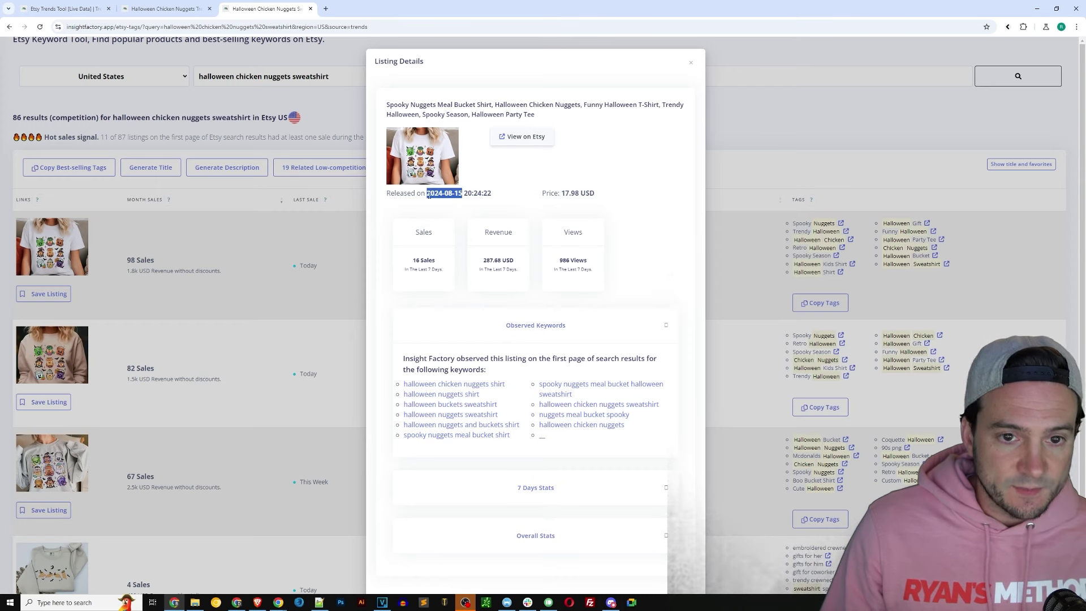
Review the listing details (18 sales, 998 views this week) and close them
left_click_drag(529, 198, 606, 198)
left_click(603, 198)
scroll(589, 232, "down", 1)
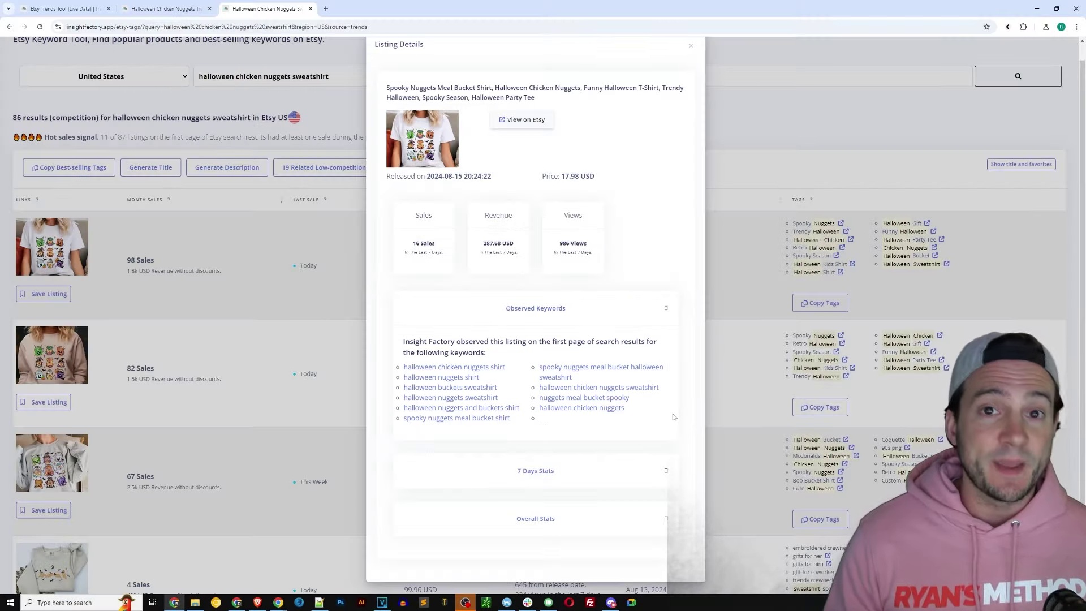
left_click(210, 261)
Take a screen capture of the area around the sweatshirt listing images
scroll(163, 246, "down", 2)
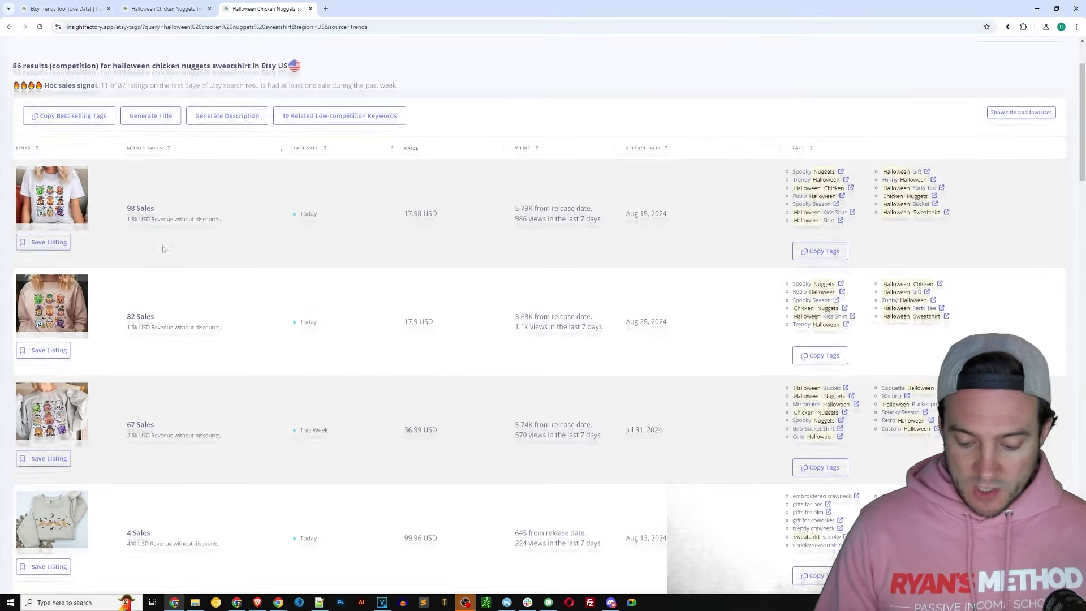
key("ctrl+Print")
left_click_drag(64, 339, 121, 560)
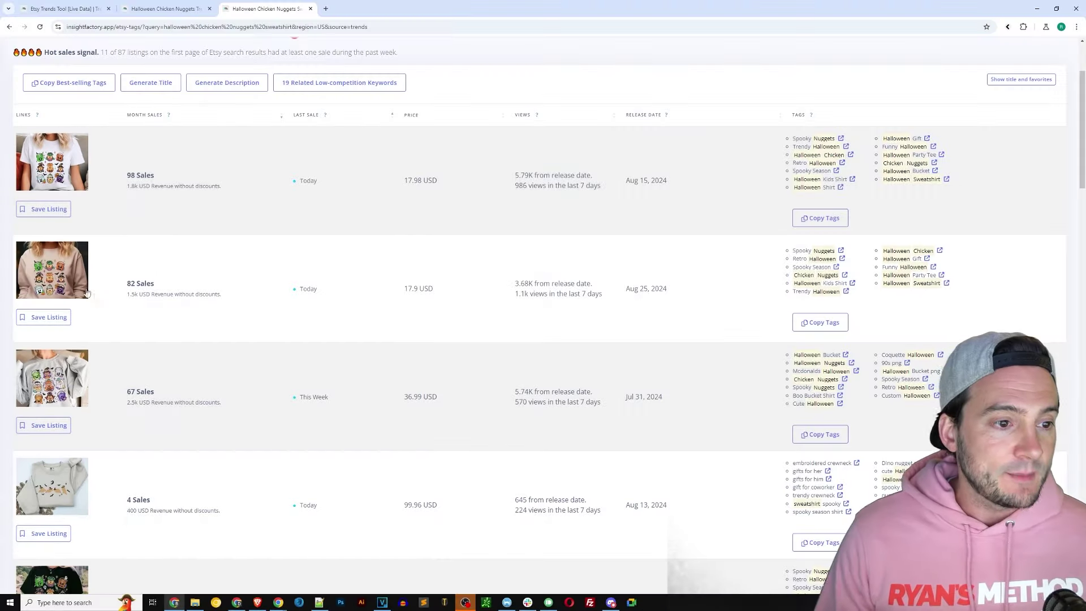
Open the second sweatshirt listing's details, then bring up the class of 2037 shirt results
left_click(56, 274)
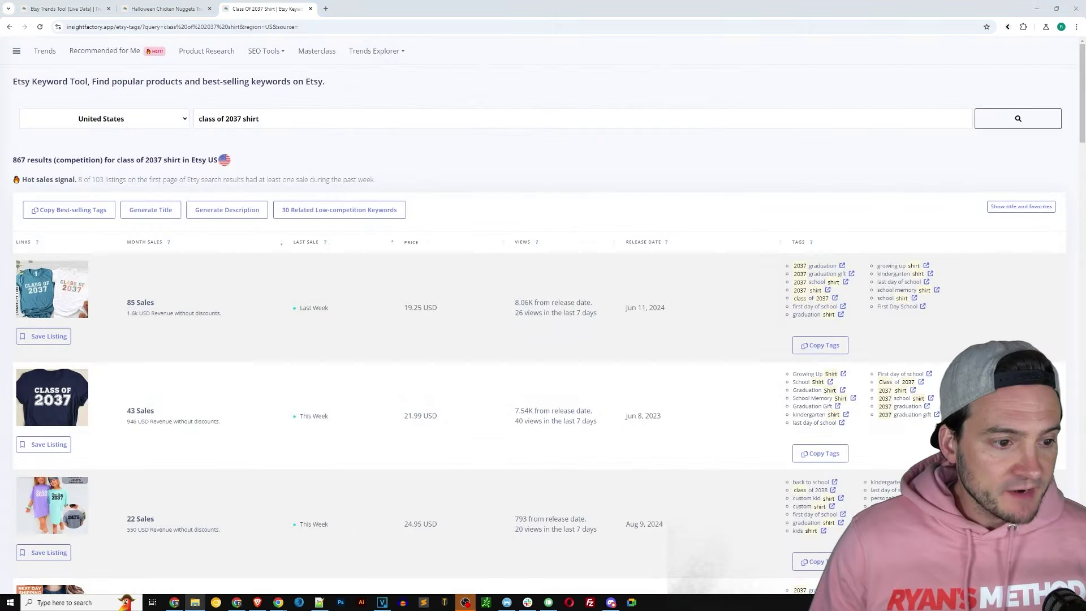
scroll(481, 191, "down", 1)
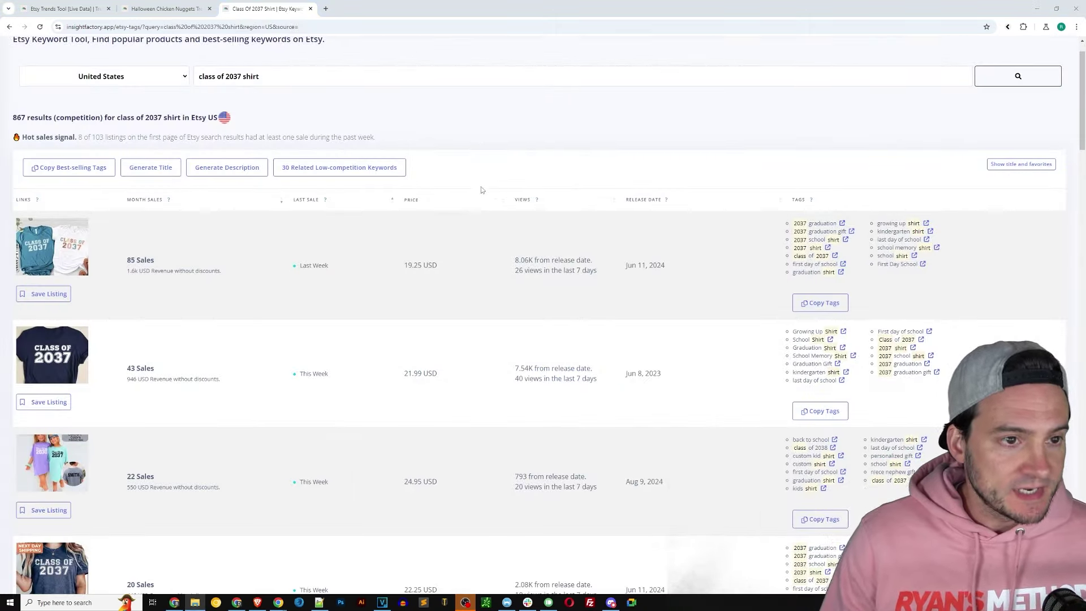
triple_click(286, 81)
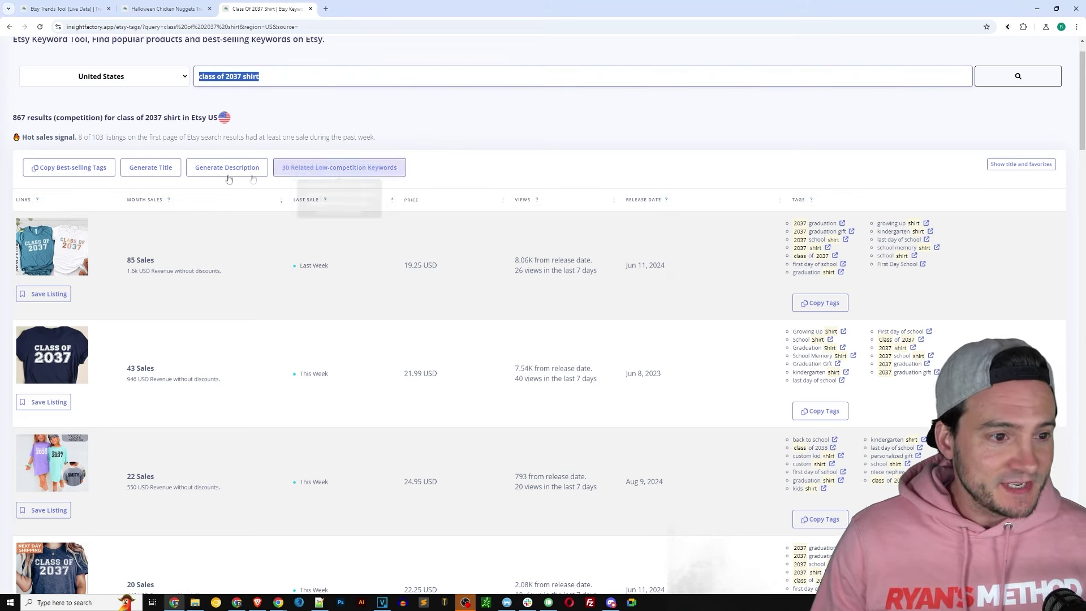
scroll(195, 204, "down", 1)
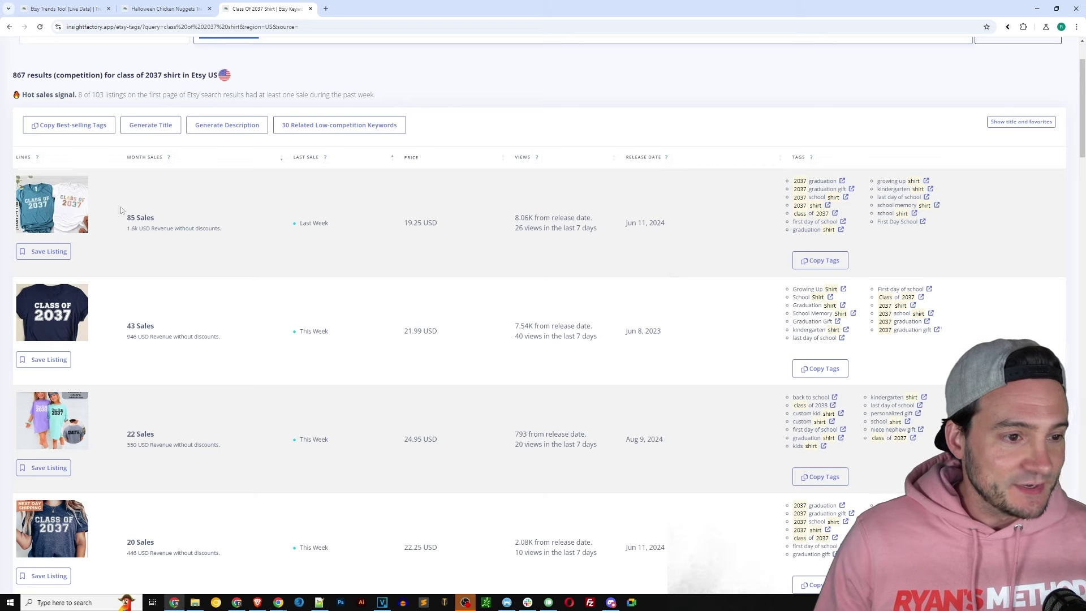
scroll(130, 213, "up", 2)
Check the class of 2037 listing's observed keywords, then copy 'baby hospital blanket sweatshirt' over the old search
left_click(560, 283)
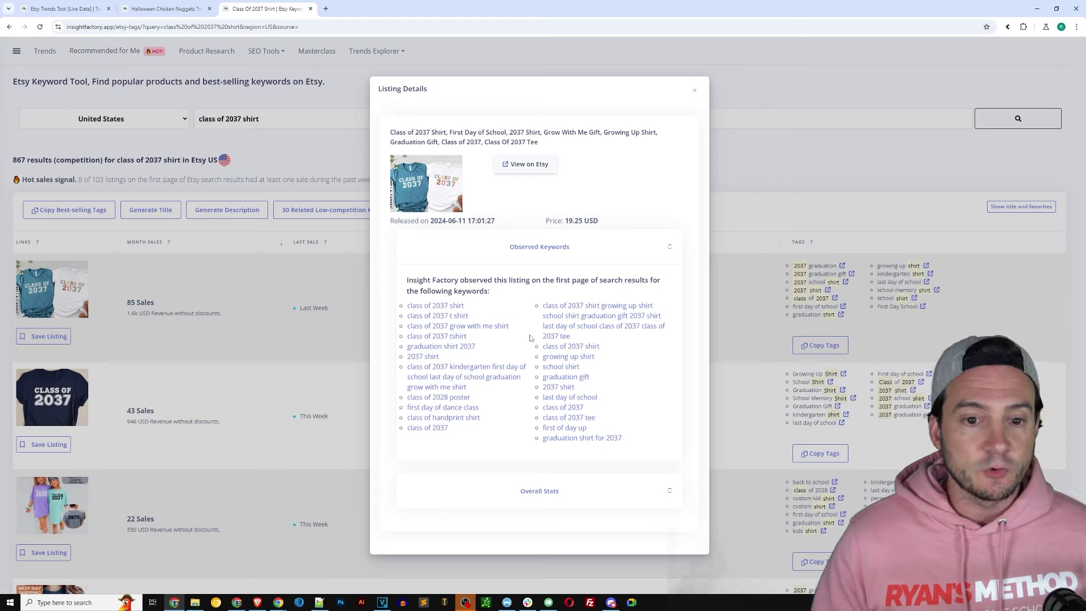
left_click_drag(509, 327, 450, 328)
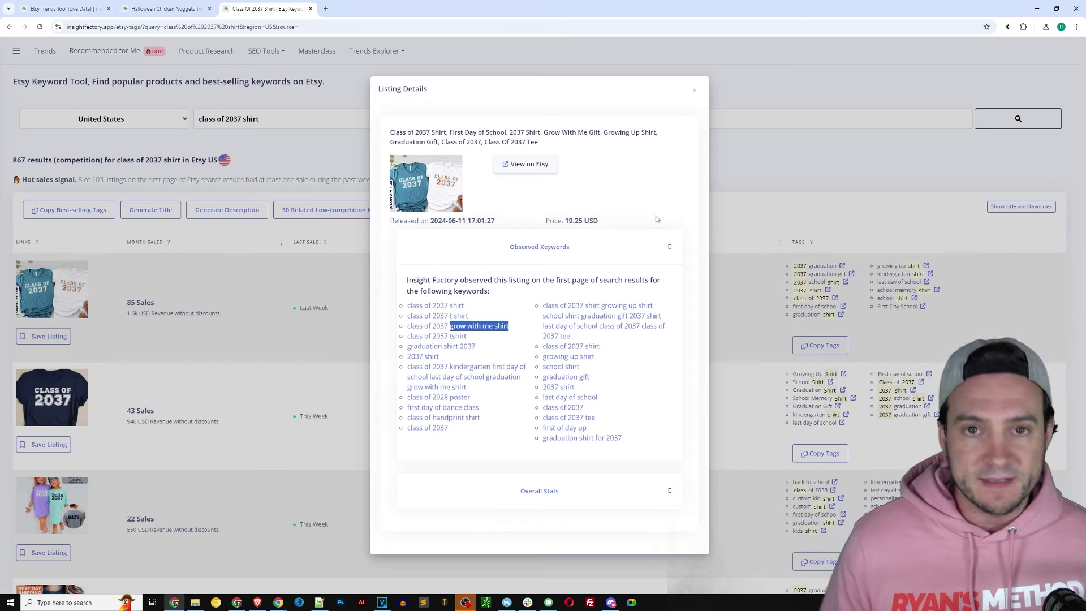
key("alt+Tab")
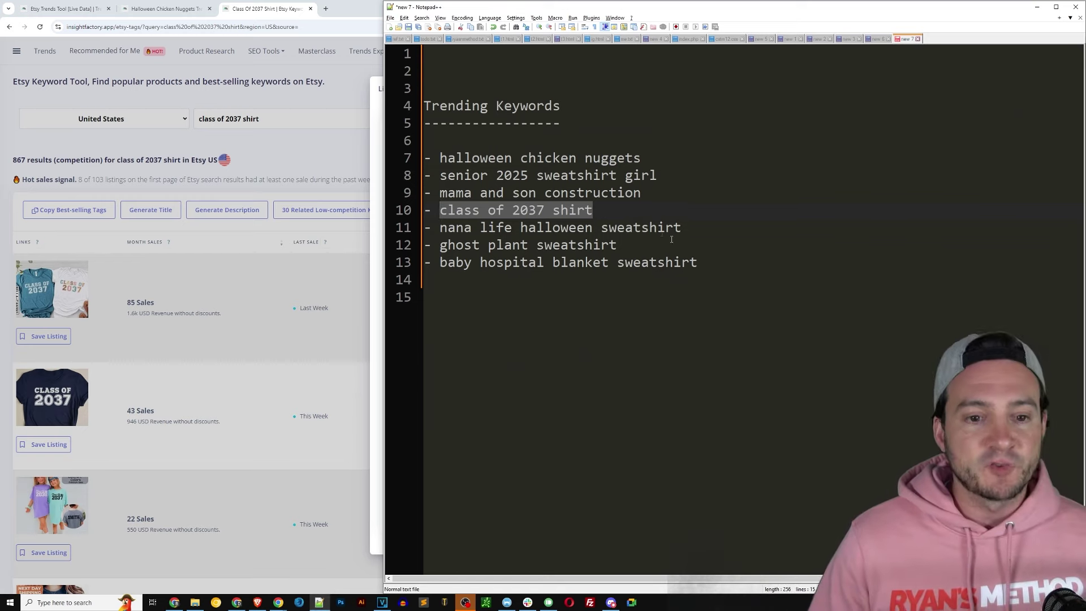
left_click_drag(731, 263, 443, 263)
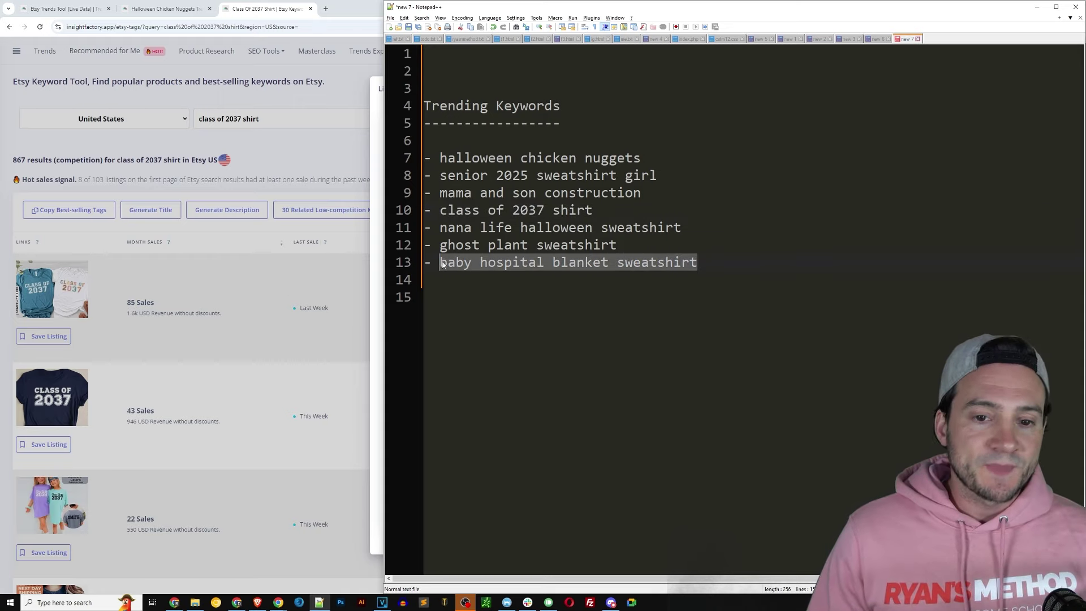
key("ctrl+c")
left_click(322, 195)
triple_click(258, 118)
Search for 'baby hospital blanket sweatshirt', returning 61 listings topped by 106 sales
key("ctrl+v")
key("Return")
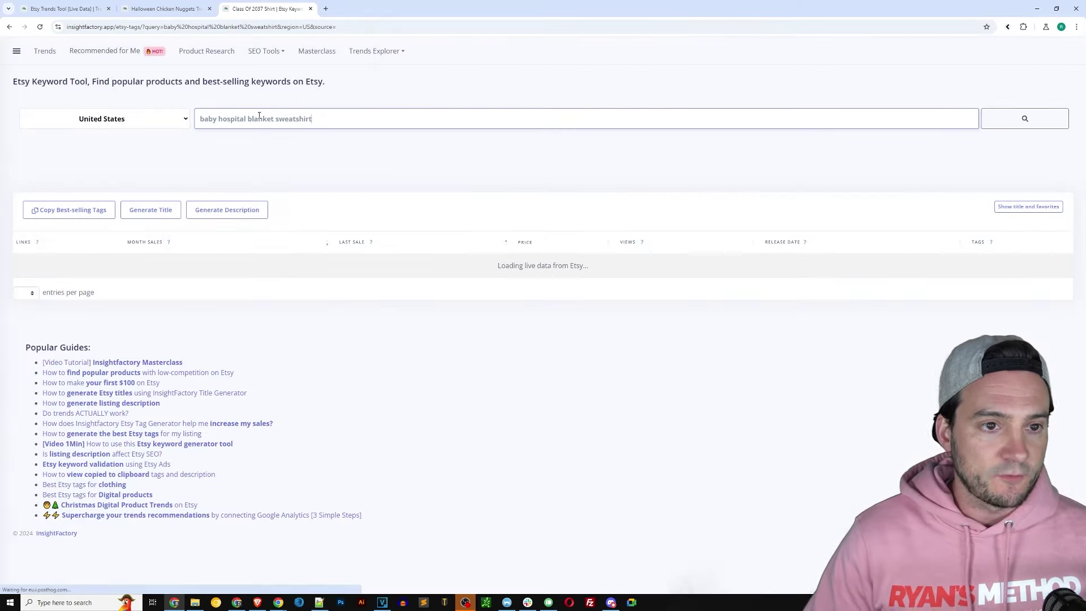
left_click_drag(347, 118, 195, 117)
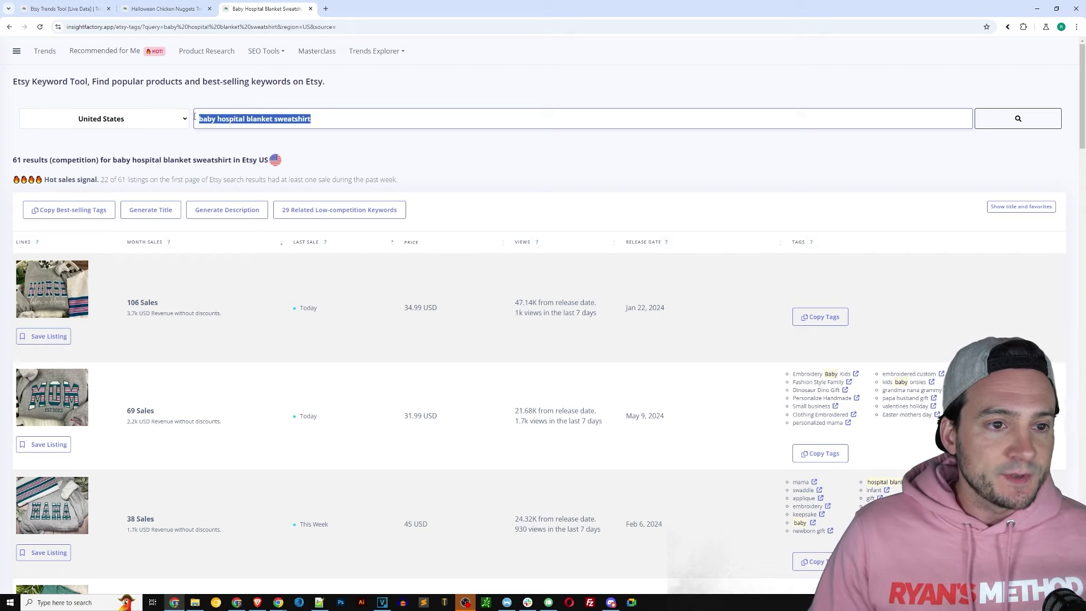
left_click(423, 169)
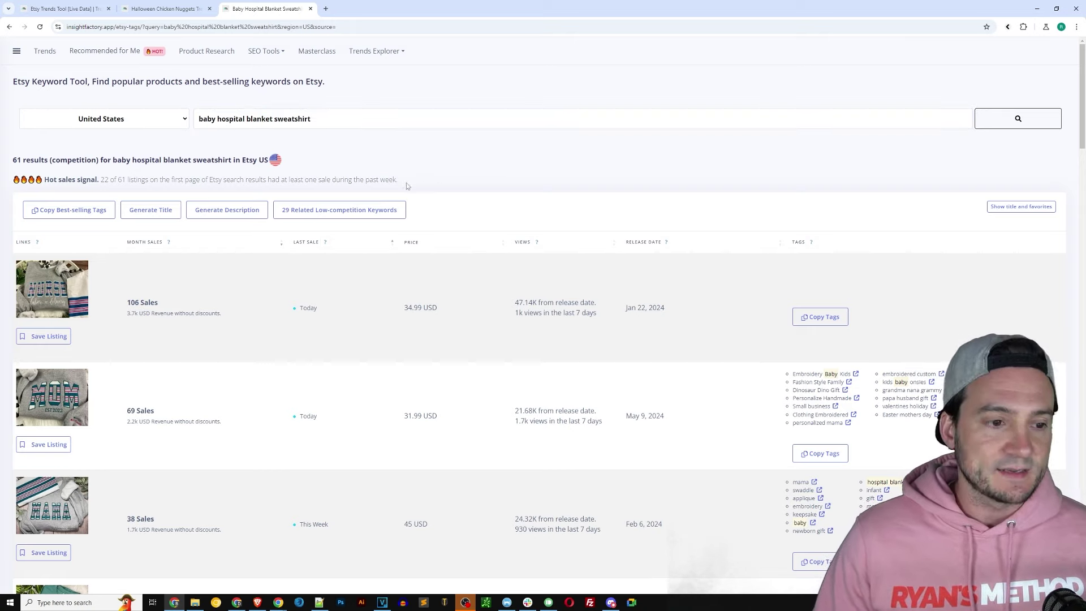
scroll(290, 200, "down", 2)
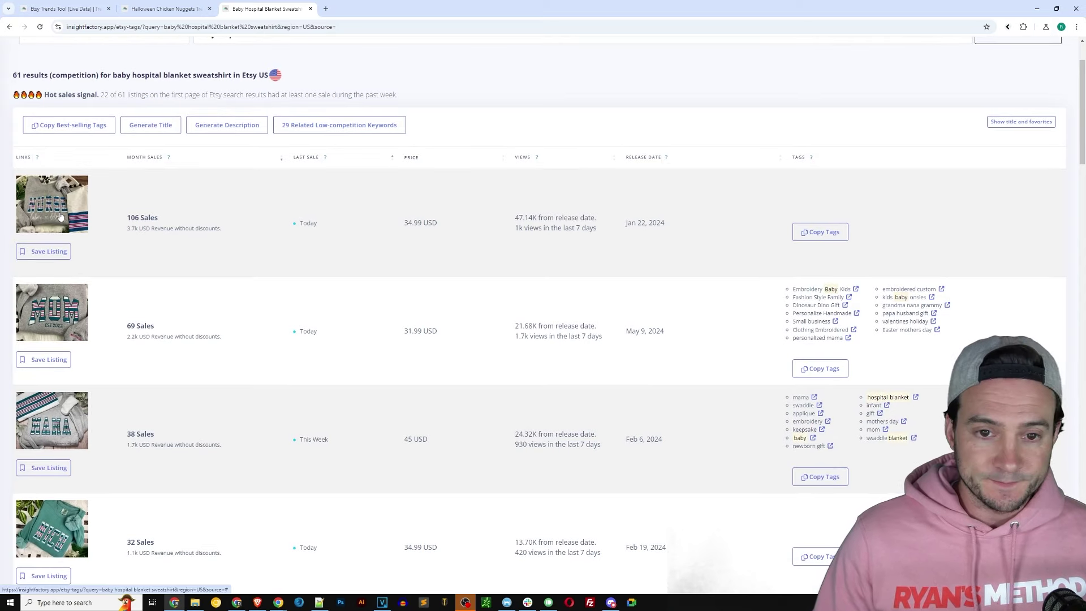
View the 106-sales nurse sweatshirt listing on Etsy, then close that tab
left_click(82, 221)
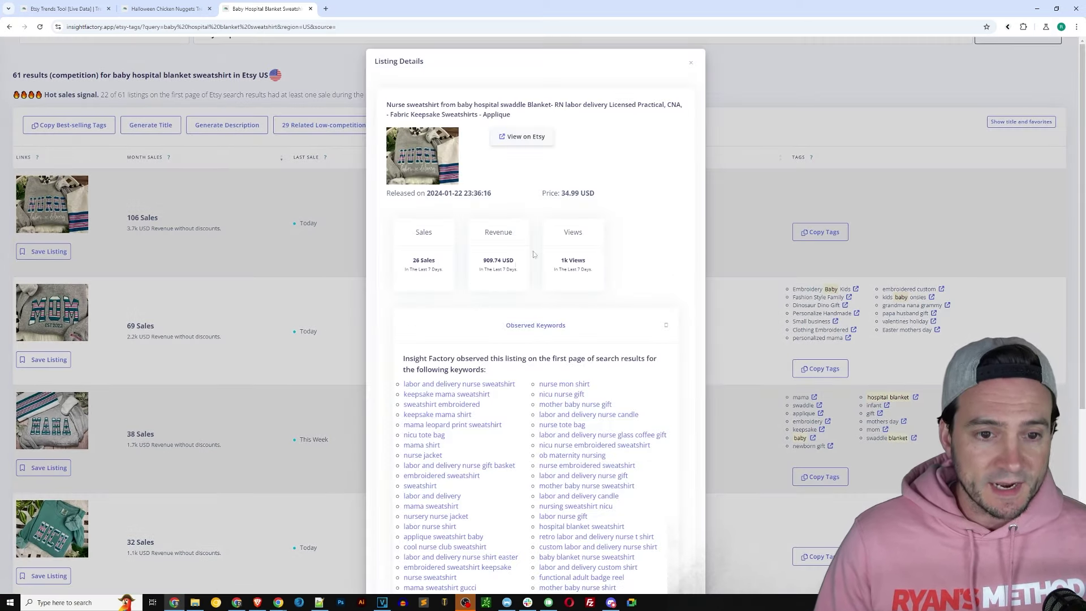
left_click(520, 137)
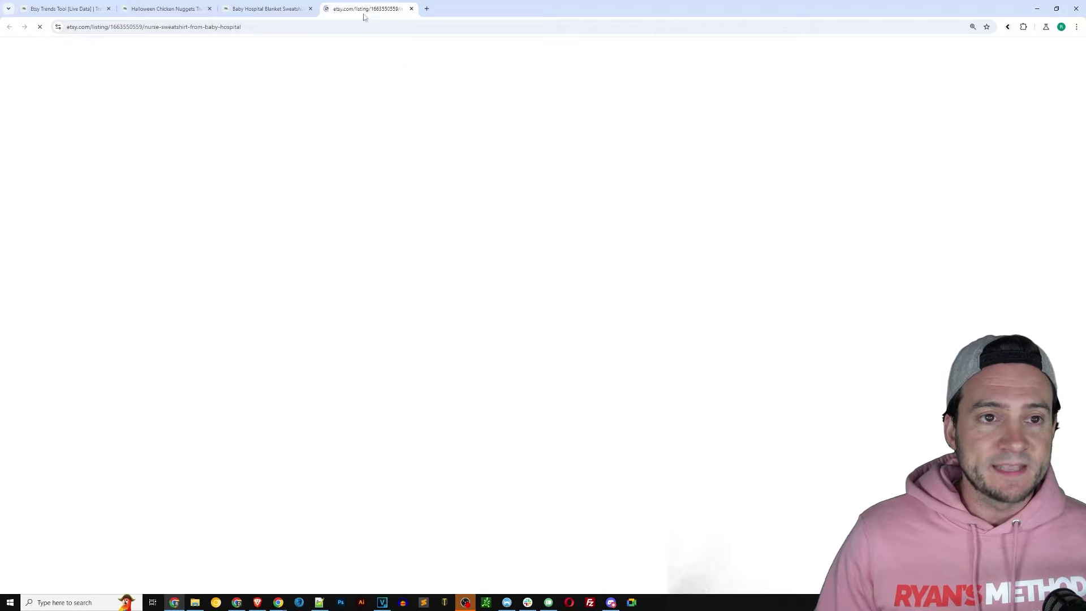
scroll(410, 359, "down", 2)
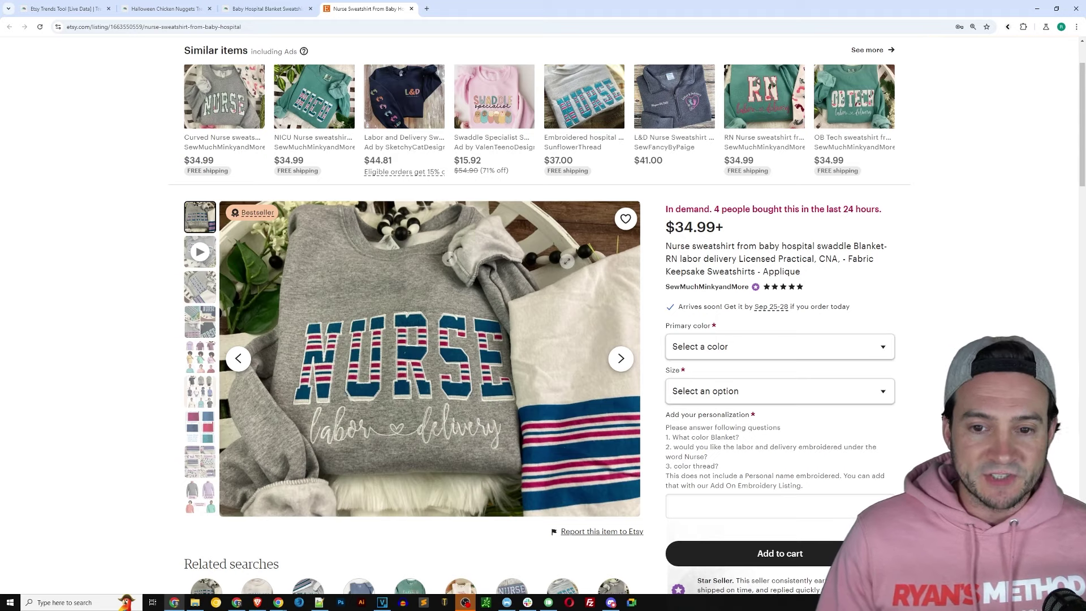
key("ctrl+w")
Open the 69-sales MOM sweatshirt listing on Etsy
left_click(107, 311)
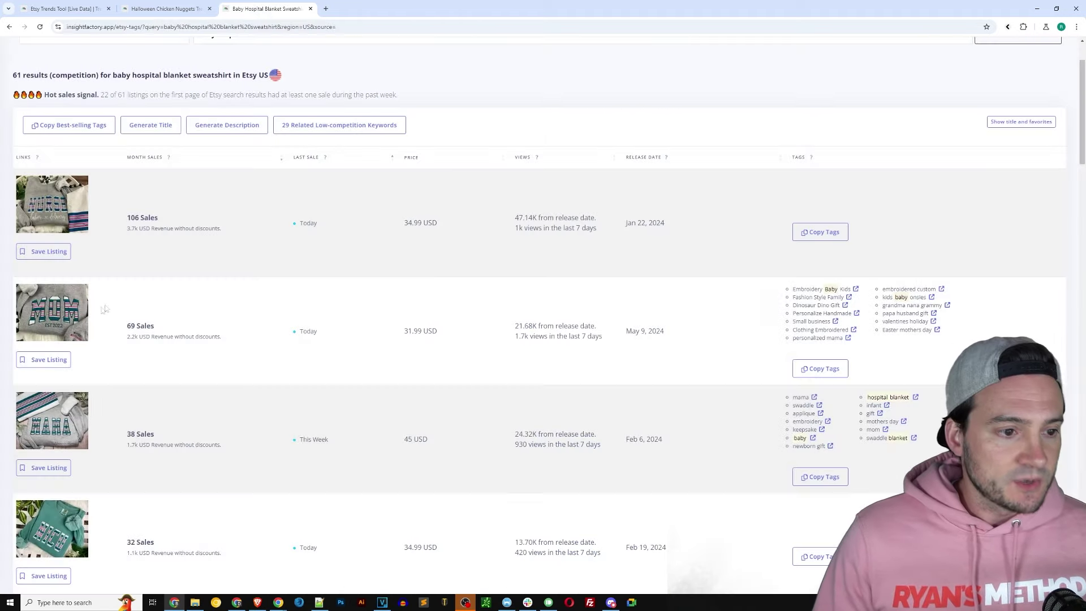
left_click(110, 320)
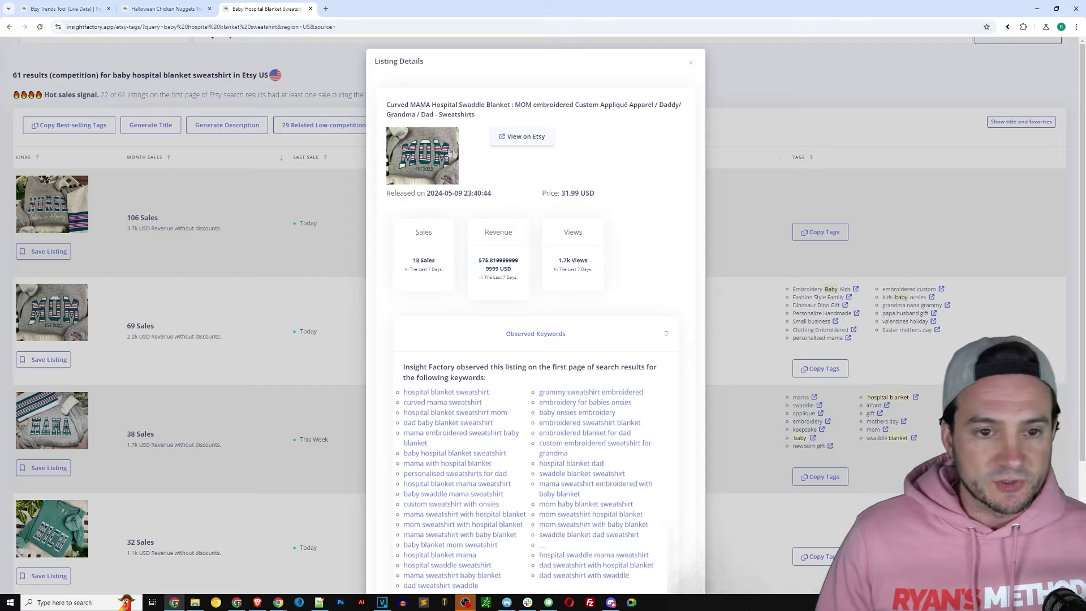
left_click(513, 138)
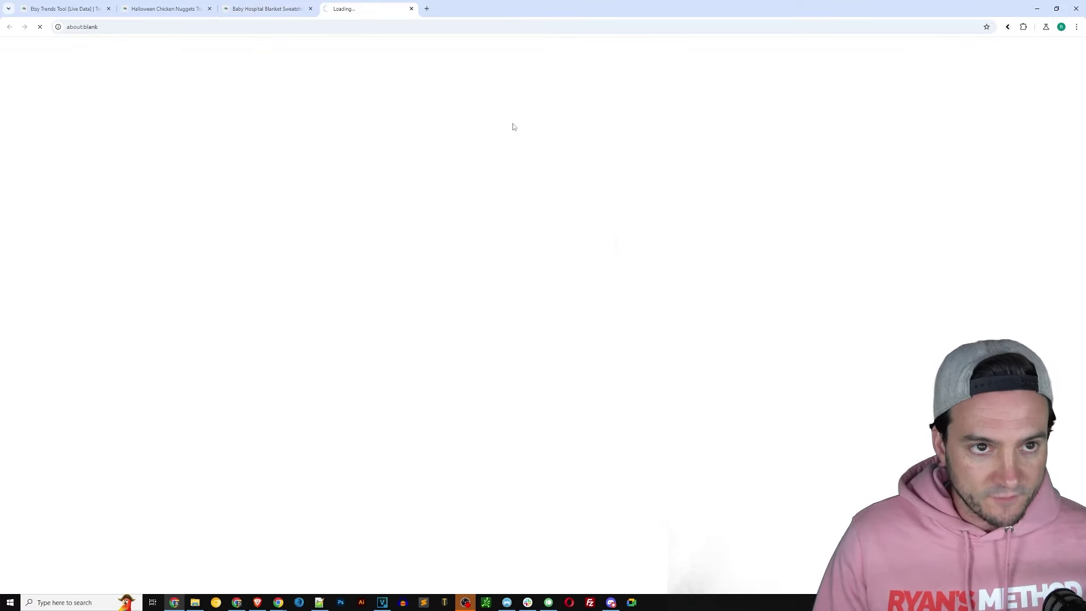
Scroll the MOM sweatshirt Etsy page, mark the 'people bought this' and price line, then close it
scroll(514, 126, "down", 2)
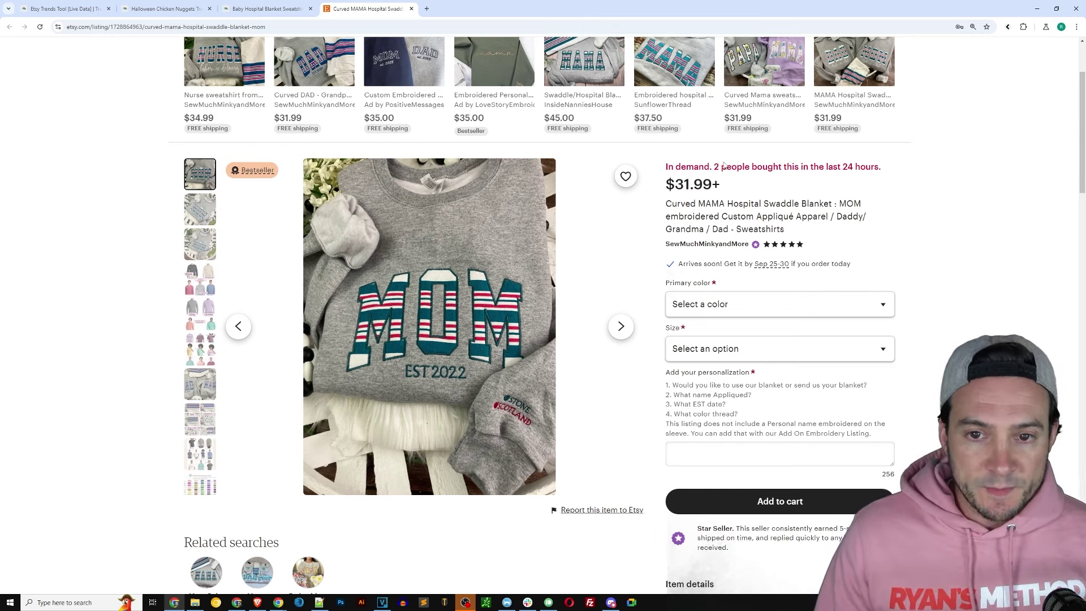
left_click_drag(713, 167, 723, 187)
key("ctrl+w")
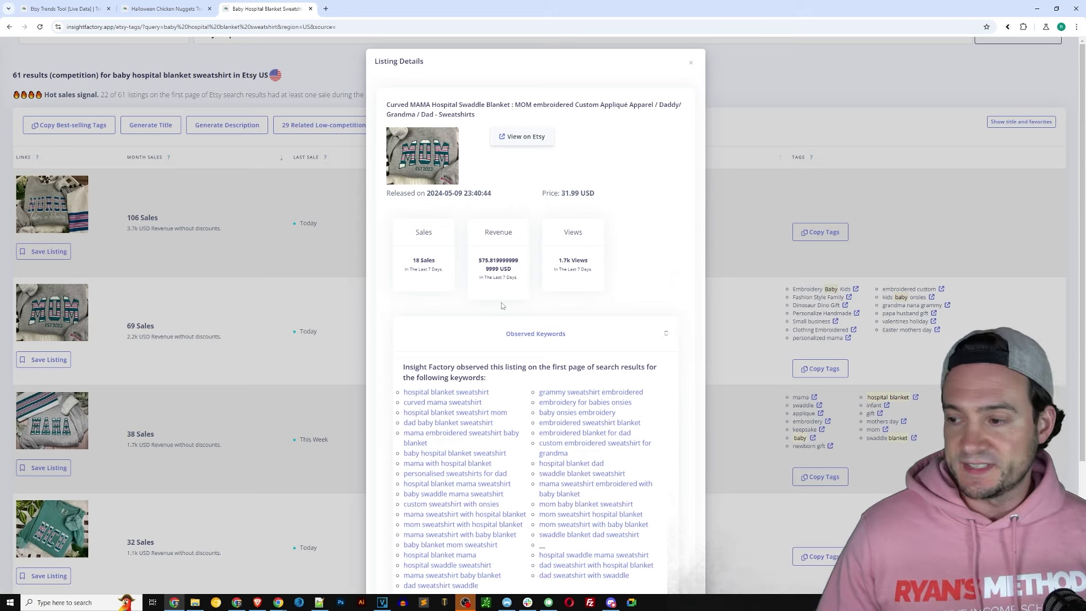
Screenshot the listing's Observed Keywords list
scroll(515, 297, "down", 3)
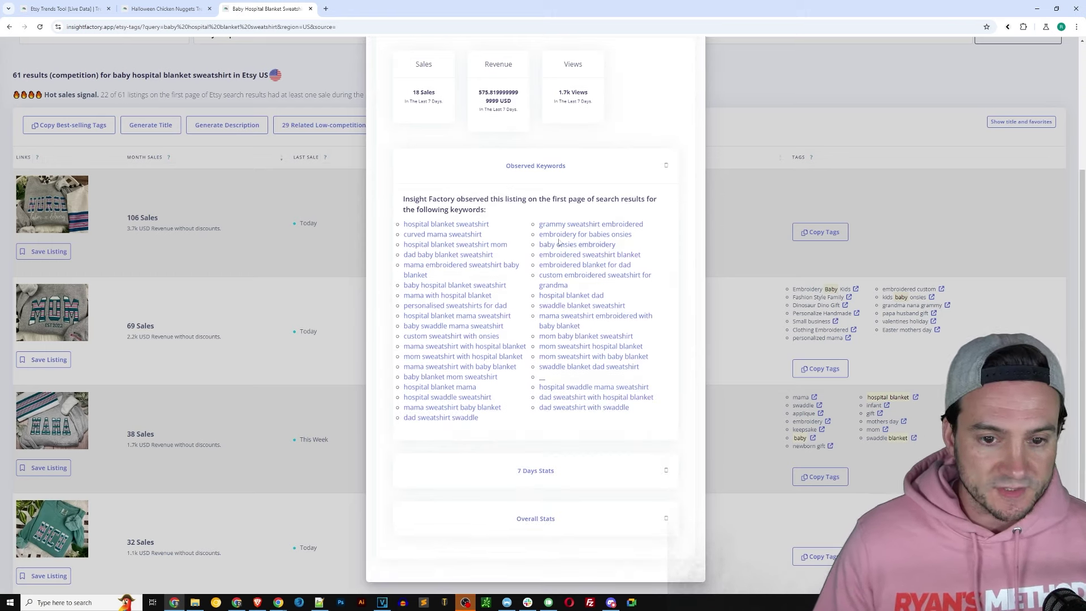
key("Print")
left_click(556, 192)
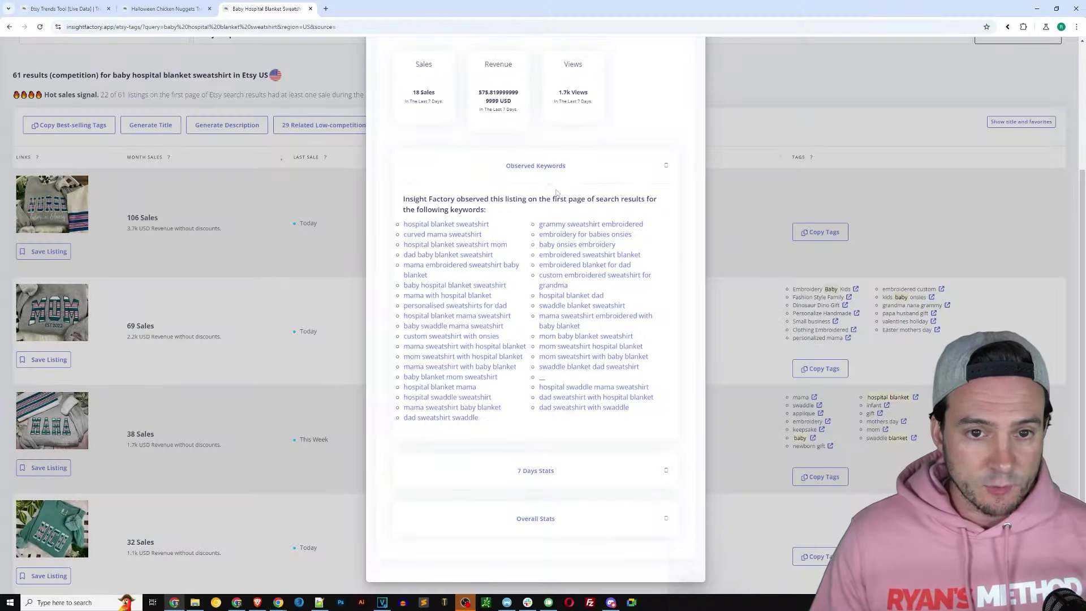
Expand 7 Days and Overall Stats, mark 18 weekly sales and the 132-day sales, then close details
left_click(550, 470)
left_click_drag(500, 431, 408, 429)
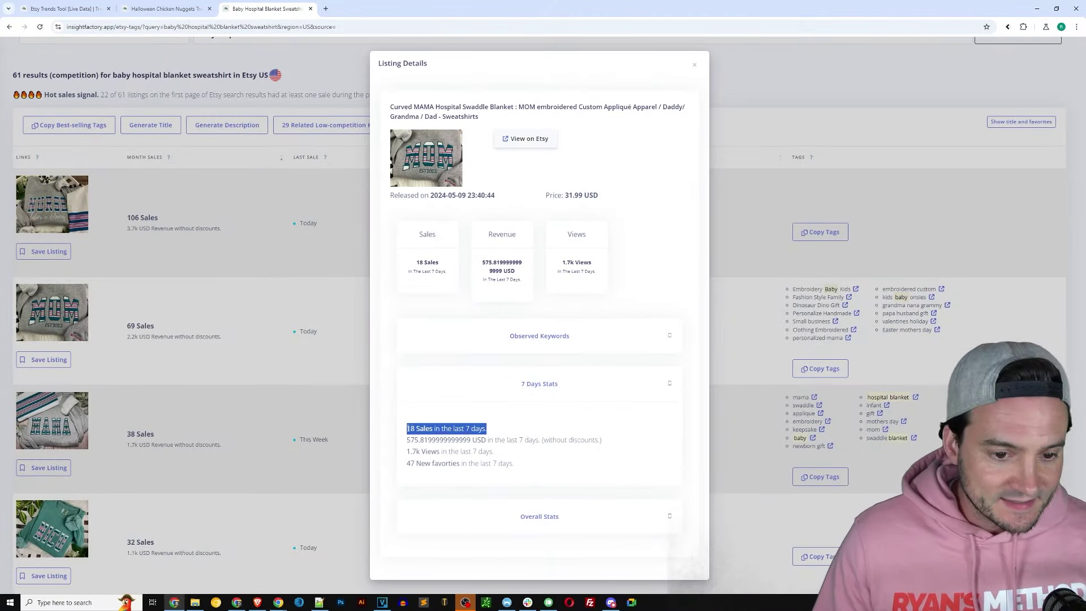
left_click(541, 517)
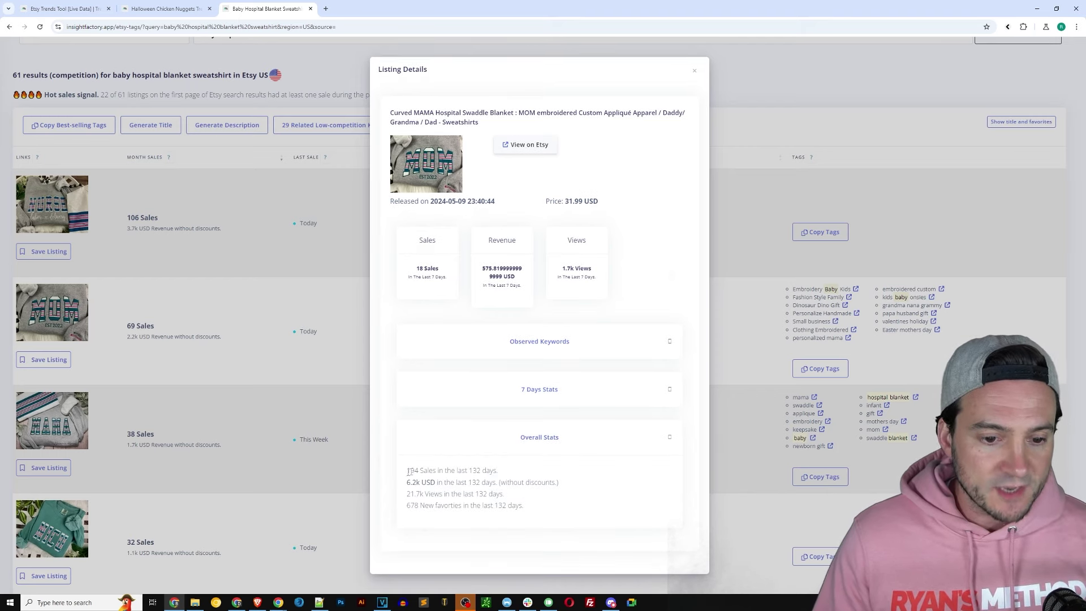
left_click_drag(409, 471, 421, 472)
left_click_drag(505, 473, 412, 474)
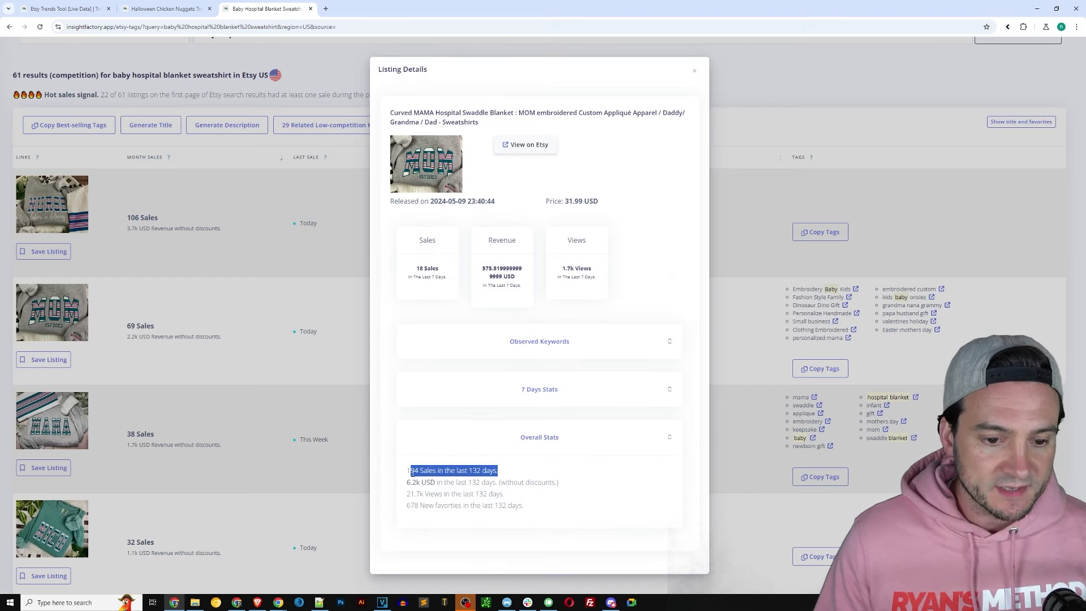
left_click(493, 470)
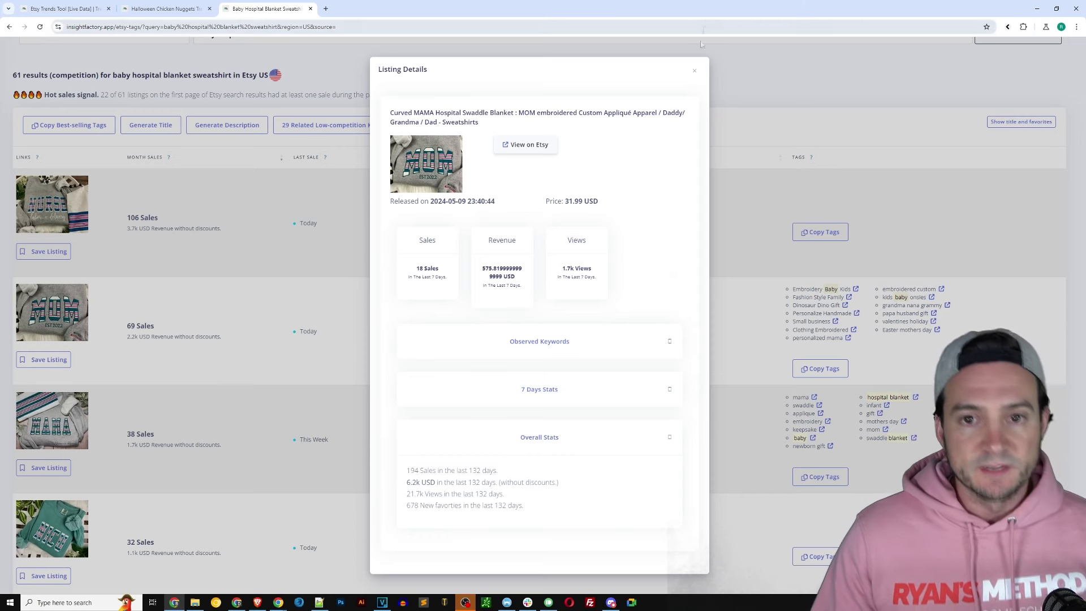
left_click(695, 70)
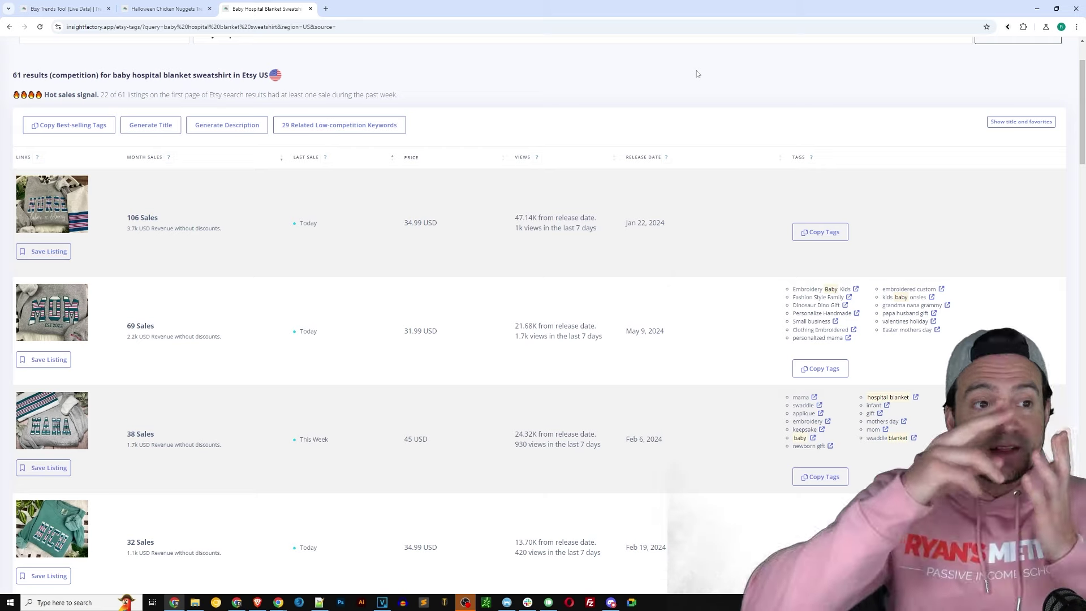
Copy the tags of the second listing in the baby hospital blanket sweatshirt results
scroll(562, 221, "up", 2)
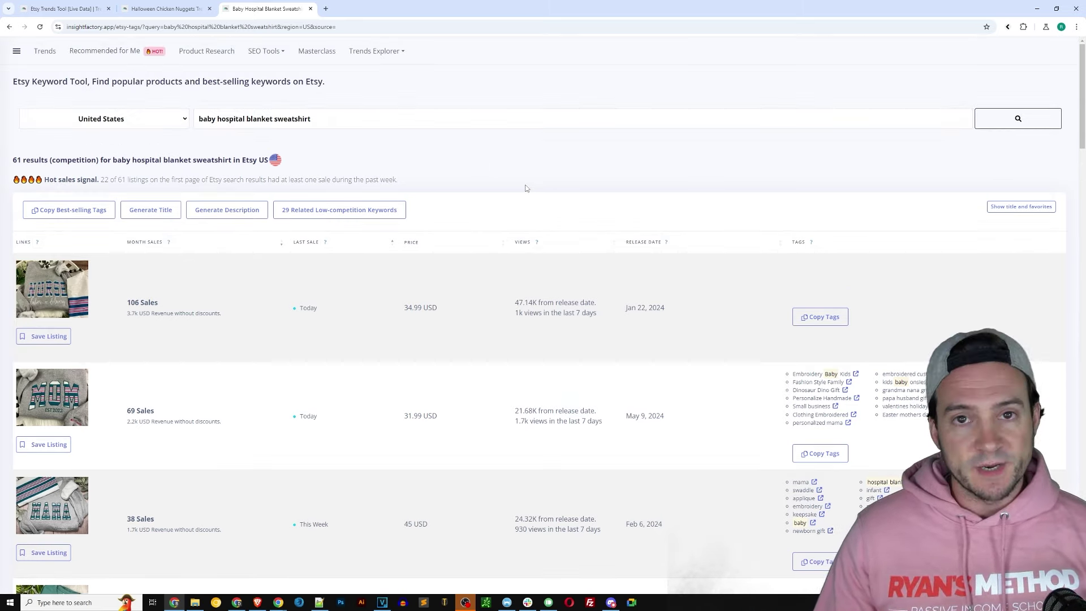
scroll(459, 157, "down", 2)
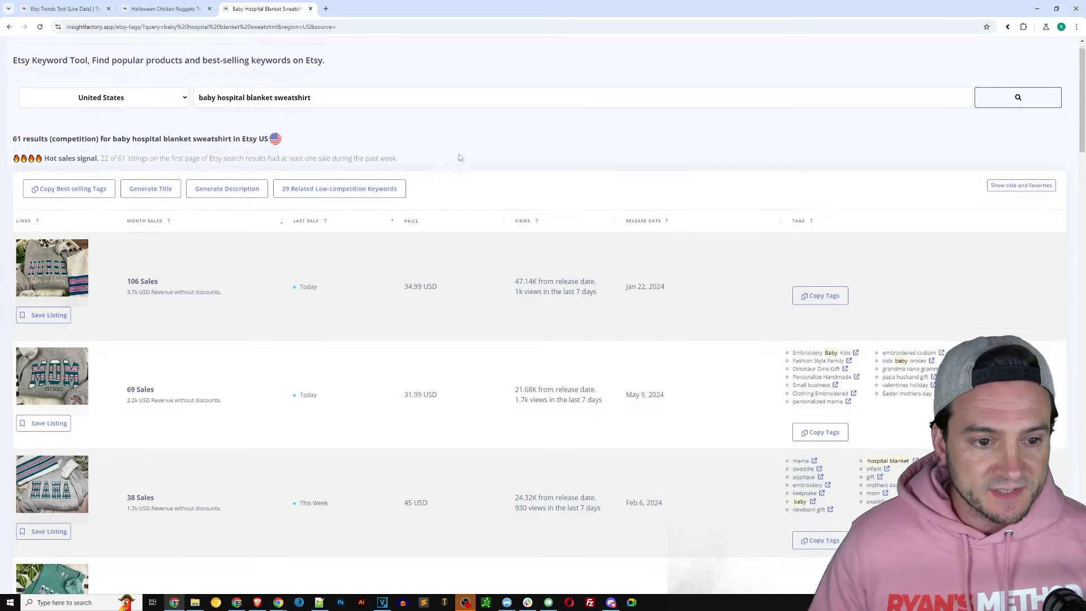
scroll(459, 157, "down", 2)
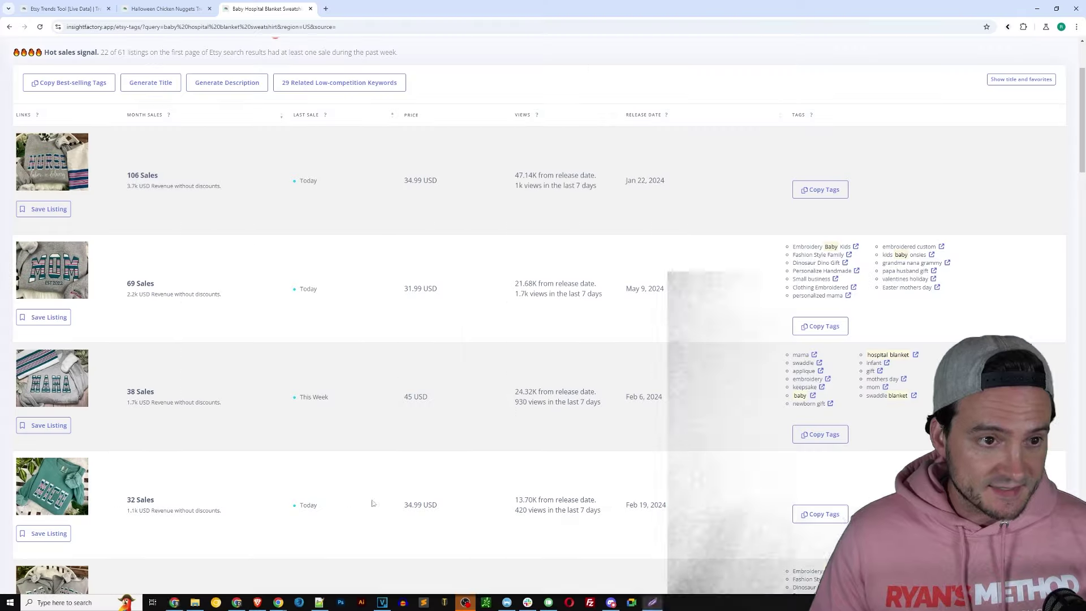
key("ctrl+shift+d")
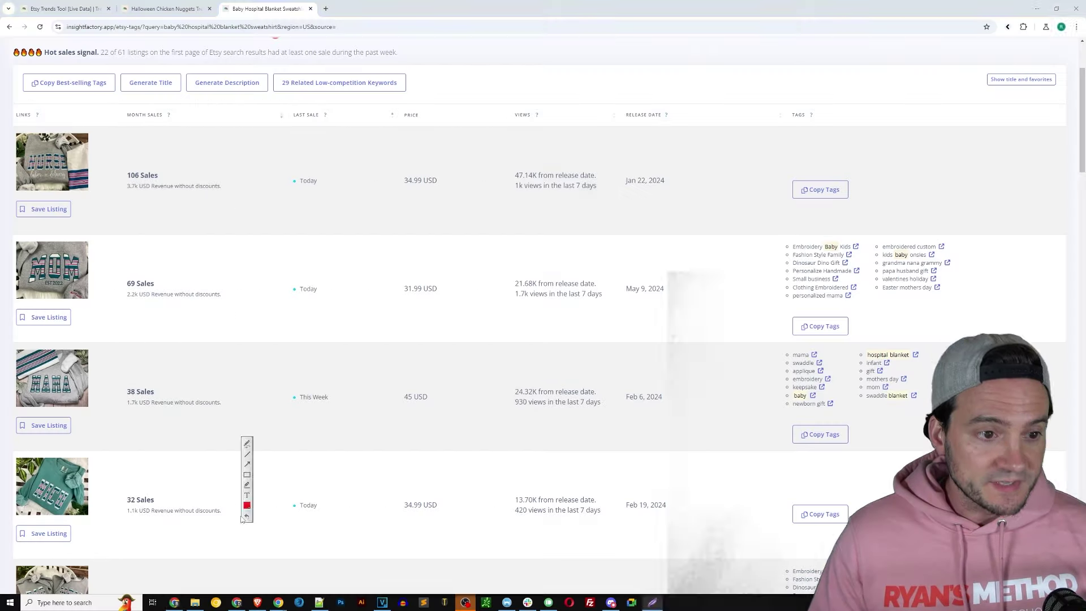
key("ctrl+shift+d")
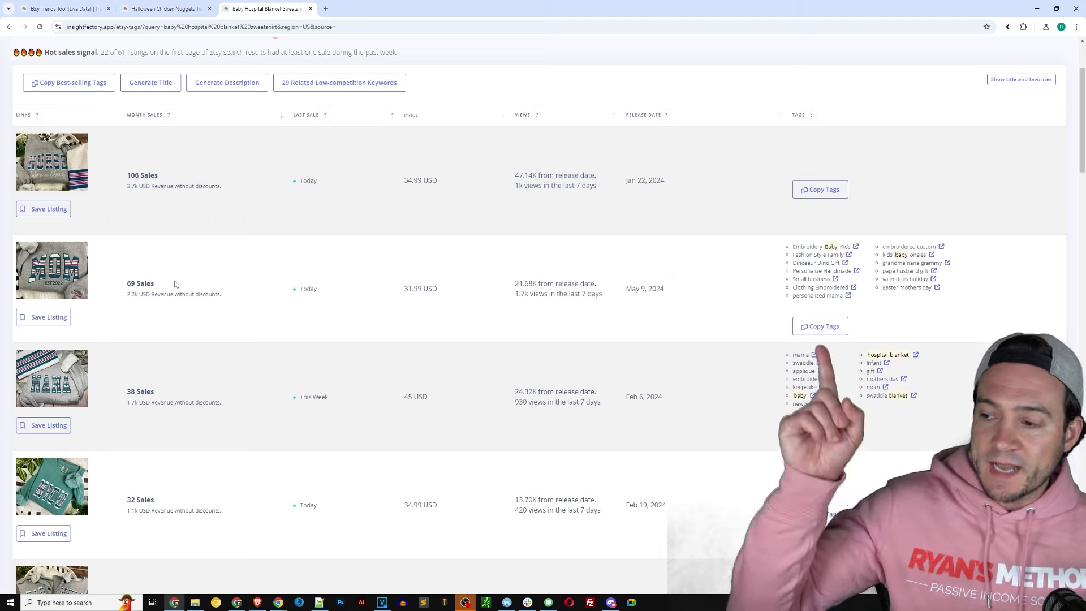
left_click(844, 326)
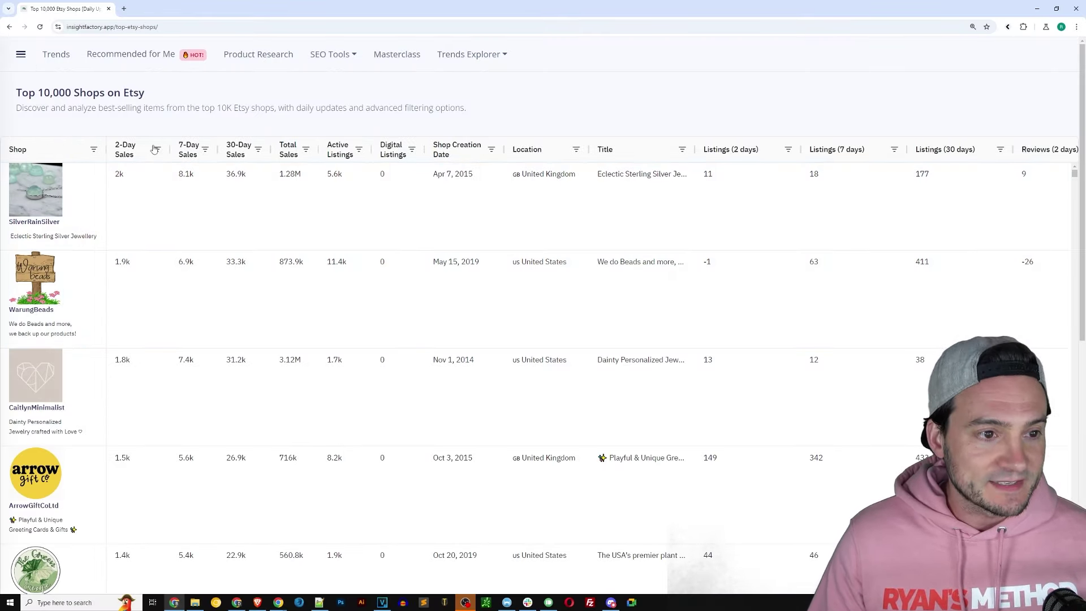
Browse the top shops table and open the Shop Creation Date filter, set to After
scroll(187, 192, "down", 1)
scroll(182, 199, "down", 3)
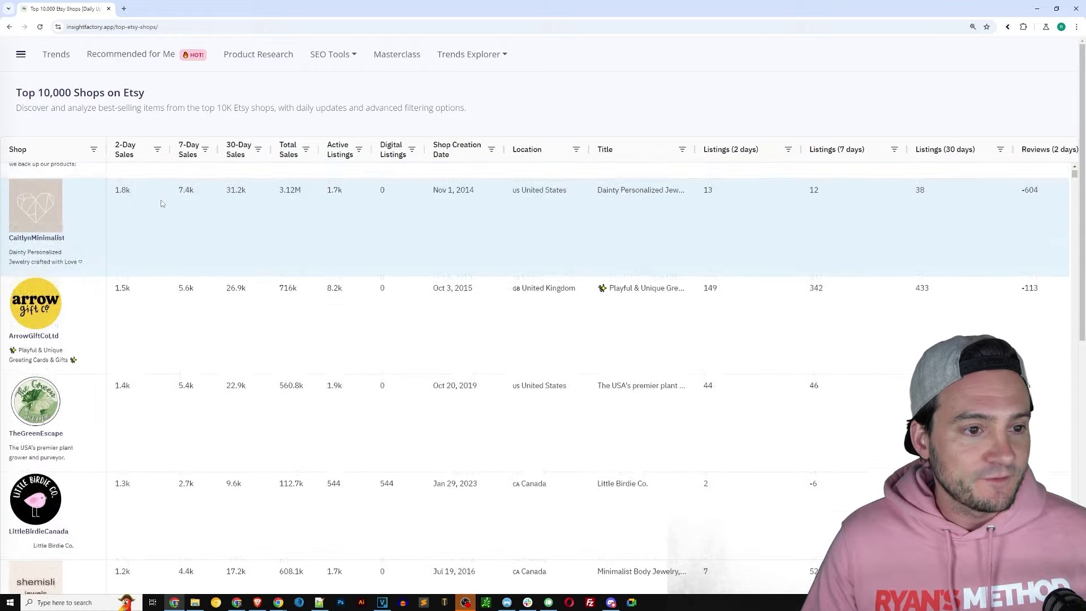
scroll(154, 207, "down", 4)
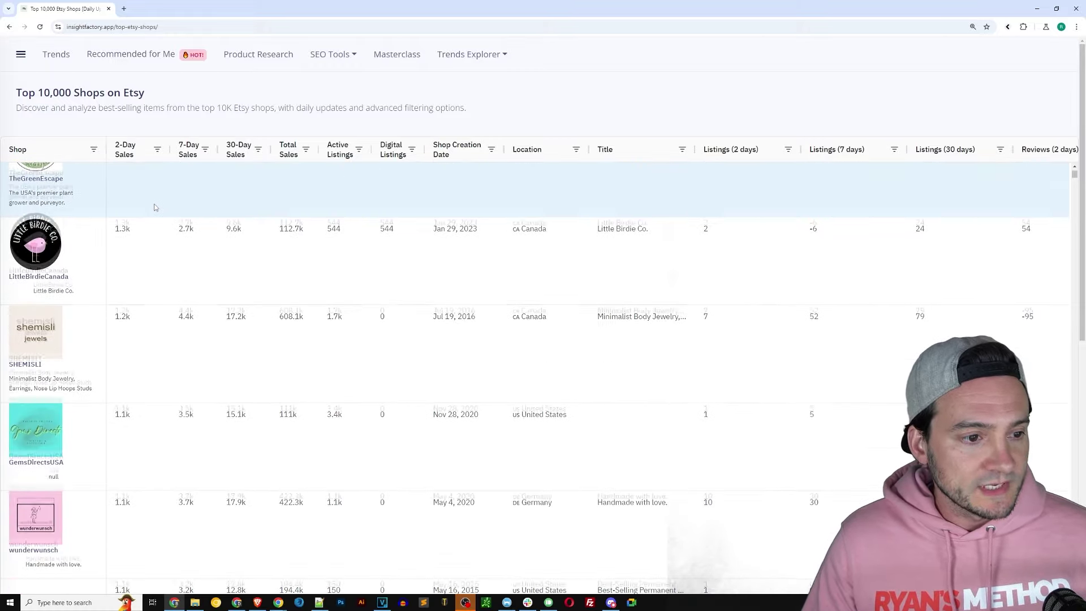
scroll(148, 214, "up", 8)
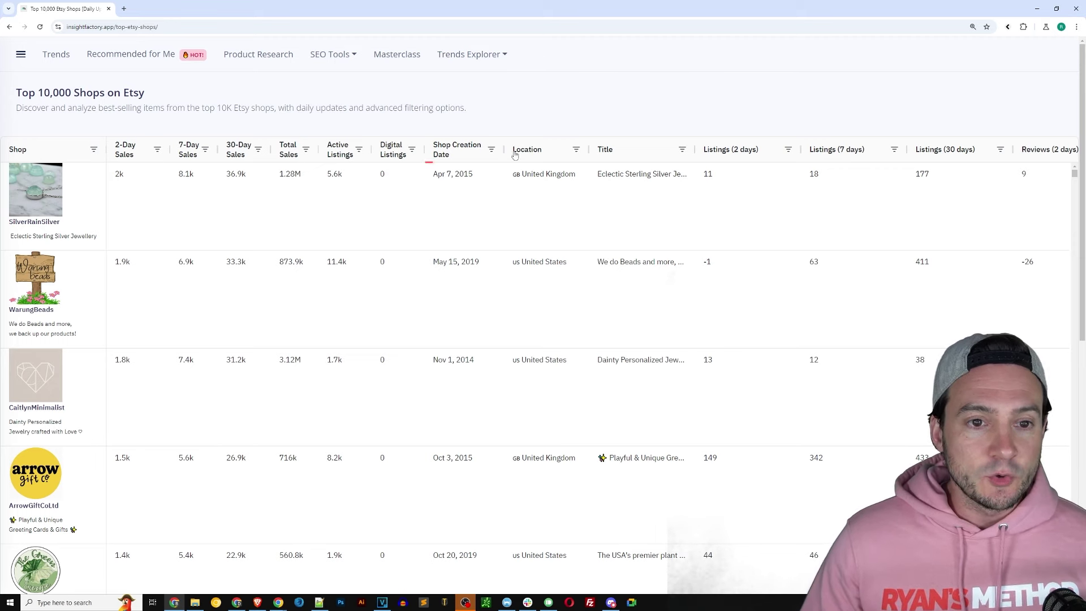
left_click(492, 151)
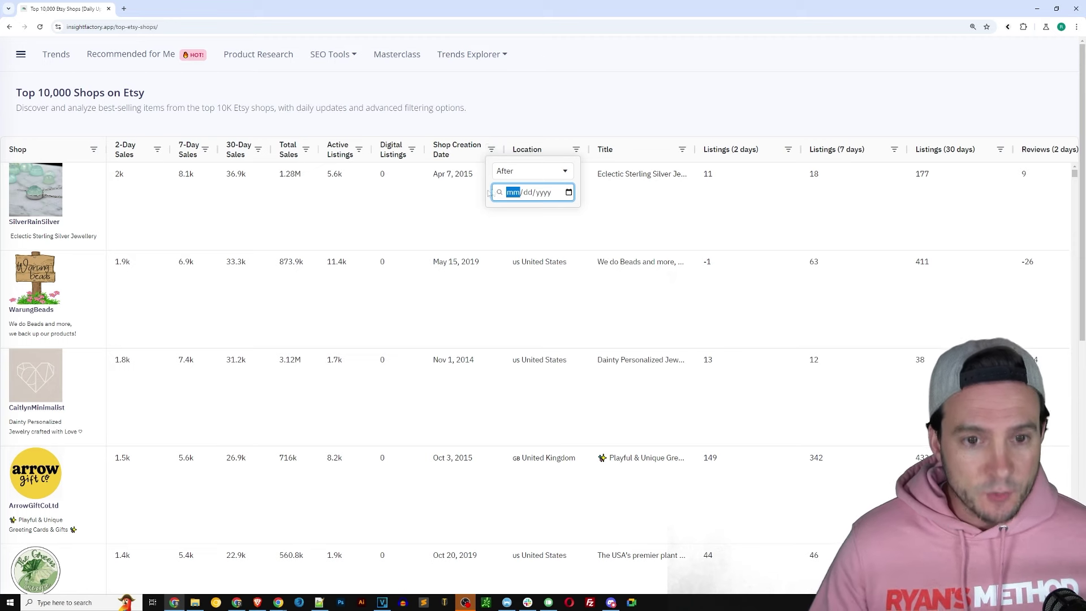
Set the Shop Creation Date filter to After 08/19/2024 with the calendar picker
left_click(569, 193)
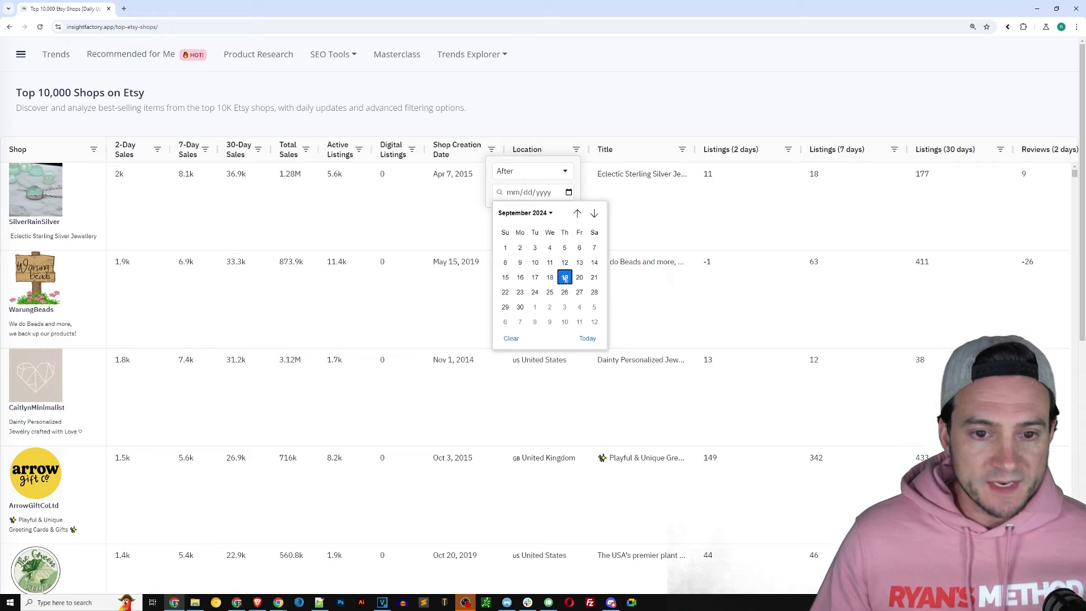
left_click(577, 214)
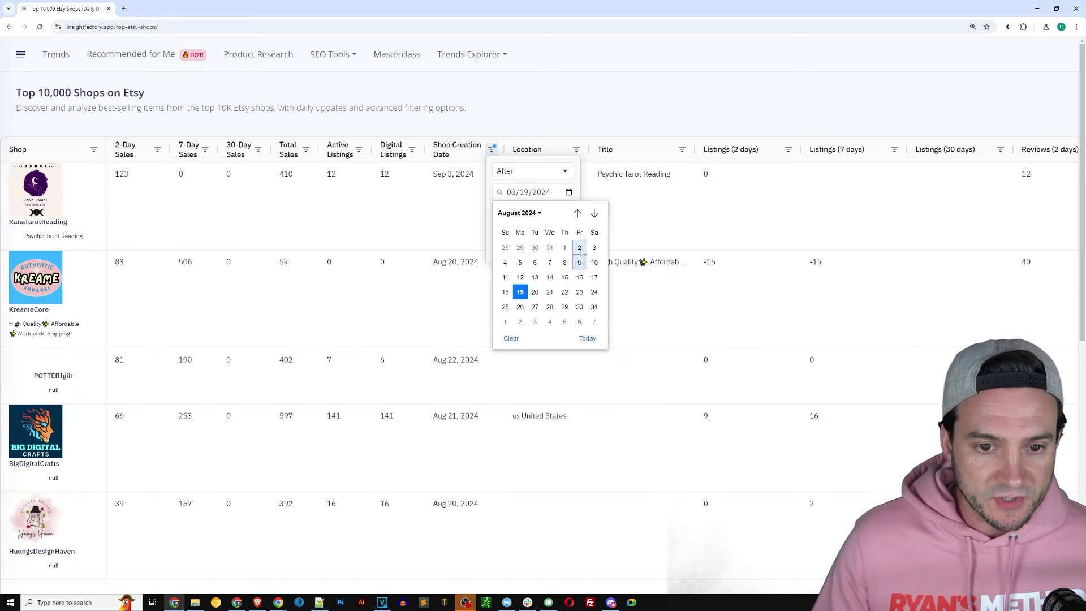
left_click(520, 292)
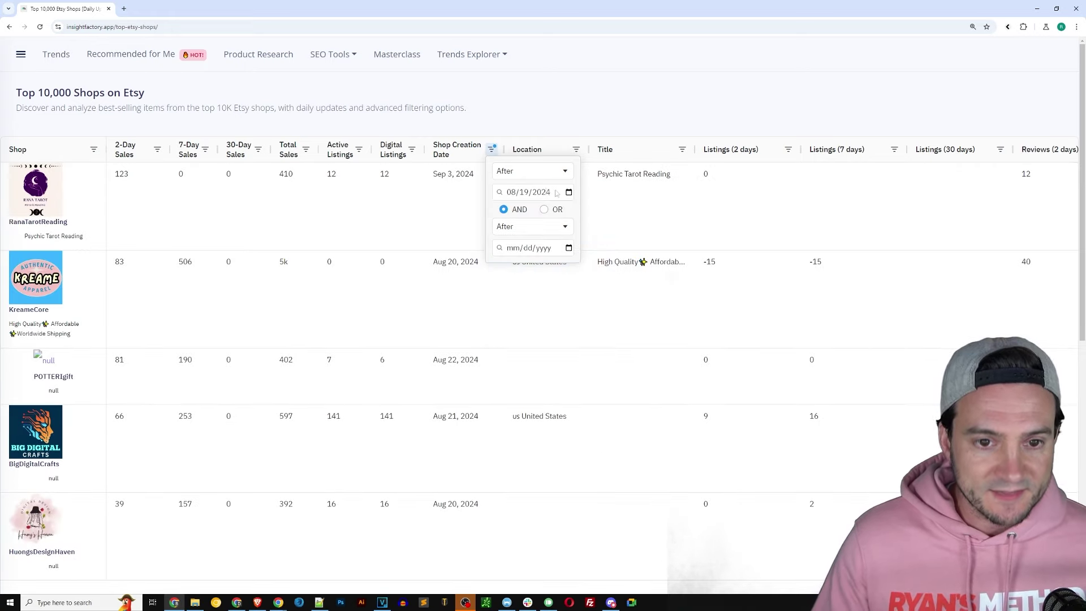
left_click(574, 118)
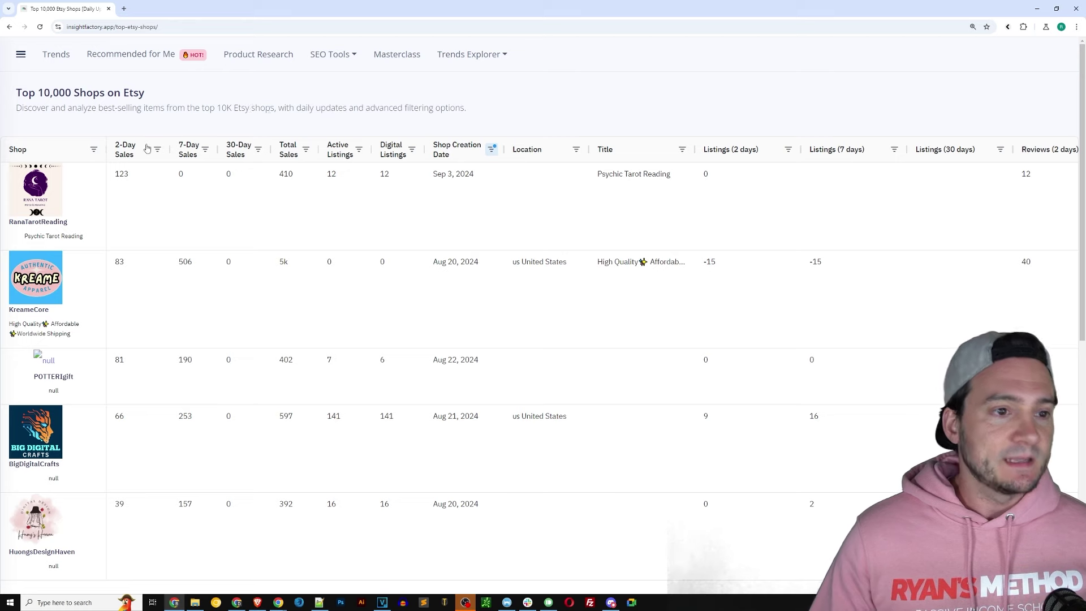
Browse the filtered shops and open KreameCore's shop analysis in a new tab
scroll(155, 158, "down", 1)
scroll(170, 198, "up", 1)
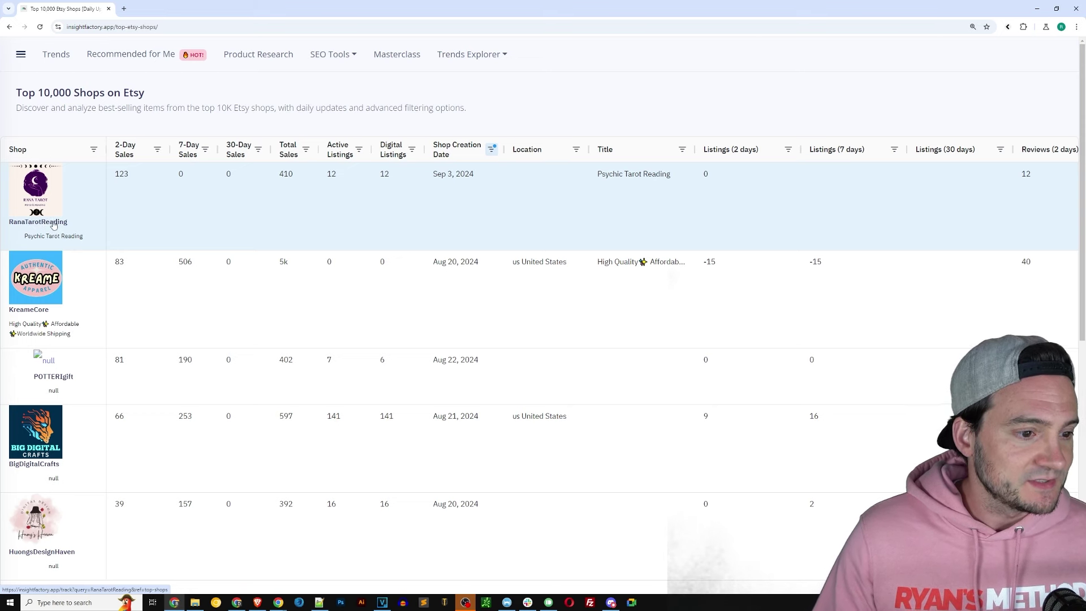
scroll(50, 249, "down", 1)
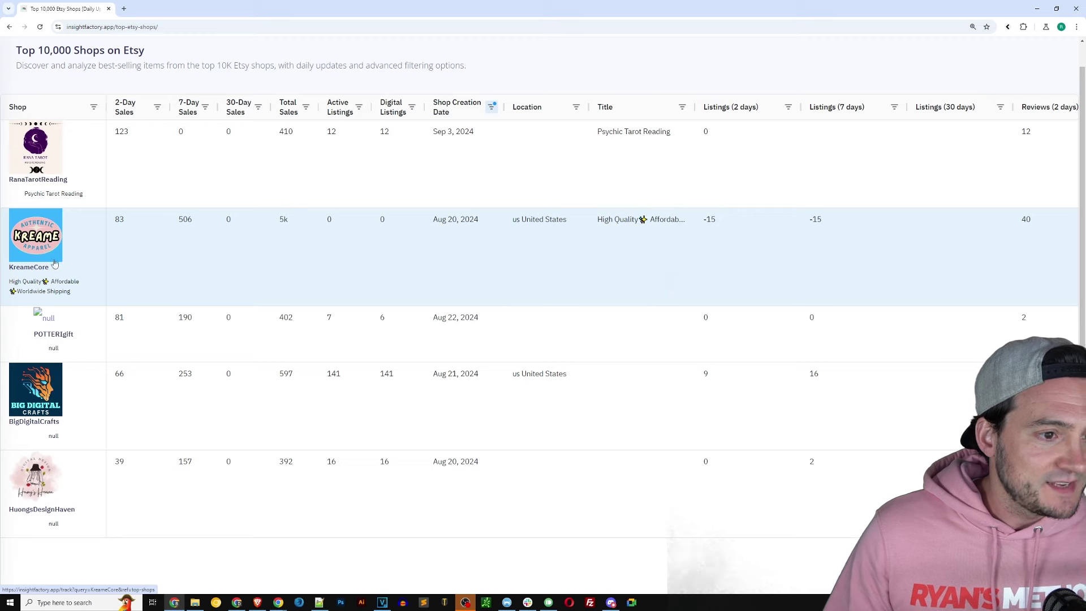
left_click(47, 263)
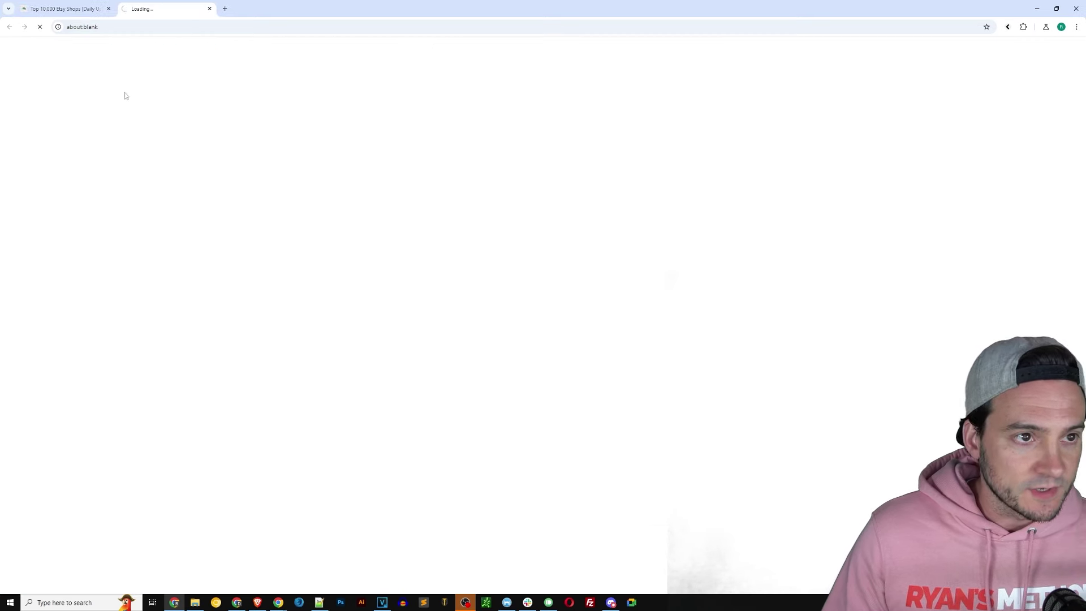
Open KreameCore's Etsy shop page from its analysis and review it
left_click(154, 9)
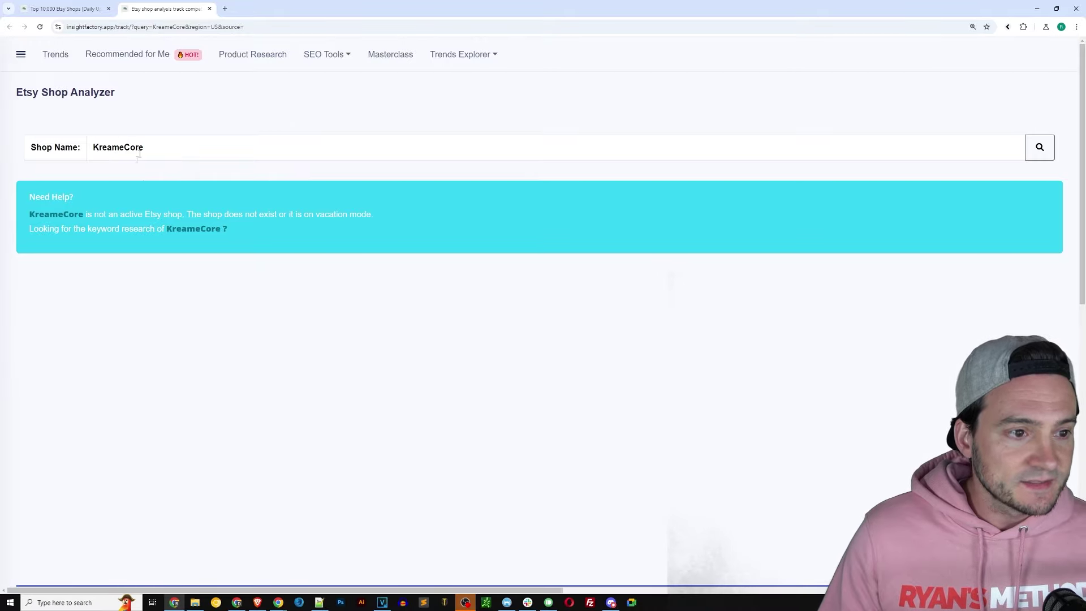
left_click(63, 215)
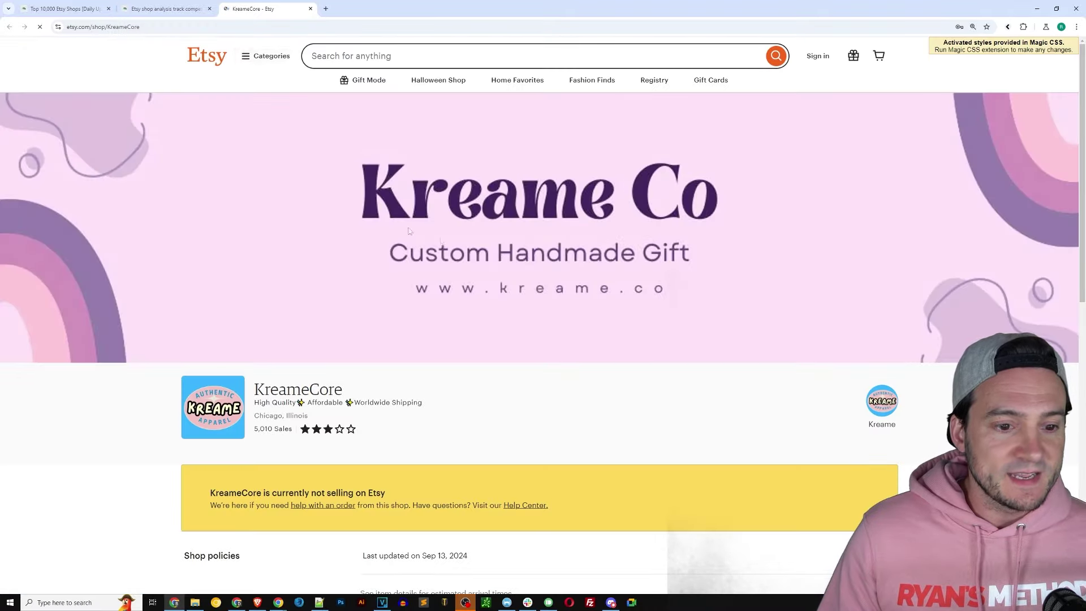
scroll(453, 234, "down", 6)
scroll(451, 235, "up", 3)
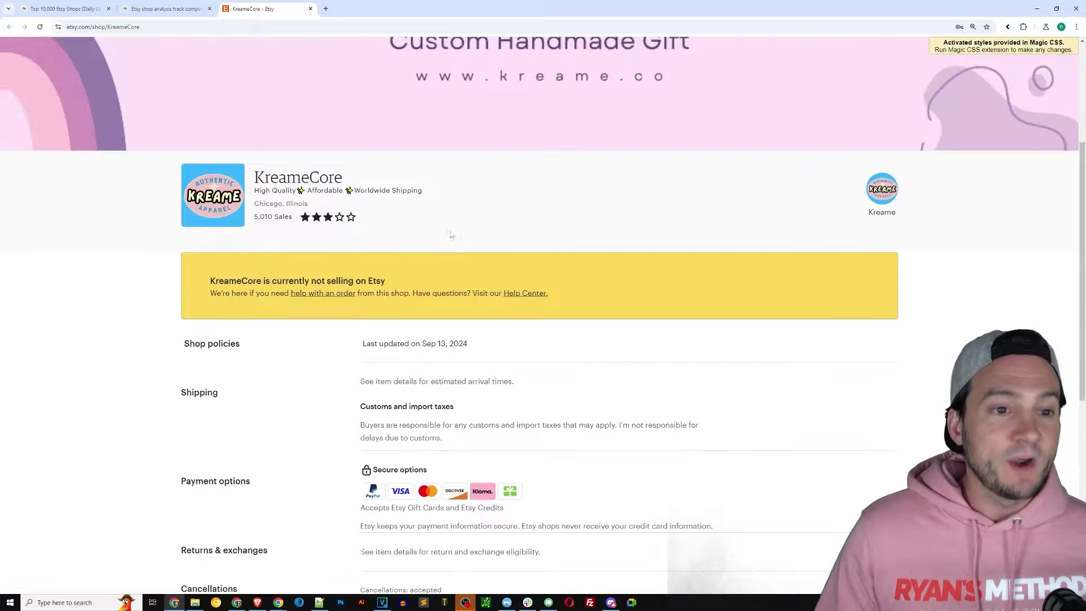
scroll(451, 235, "up", 4)
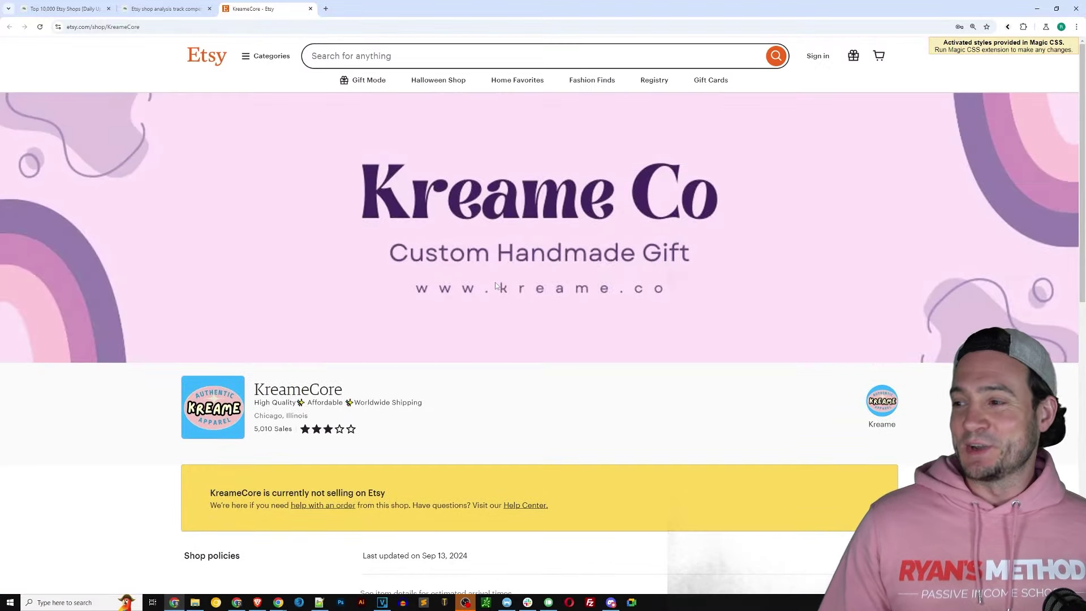
In the top shops table, mark KreameCore's Aug 20, 2024 creation date
left_click(62, 8)
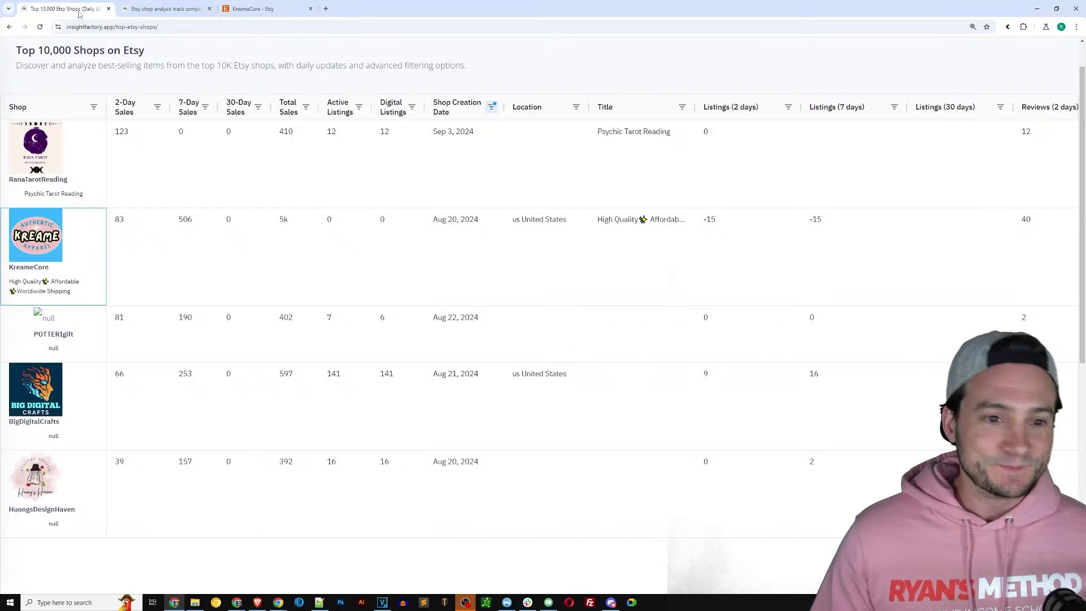
key("Print")
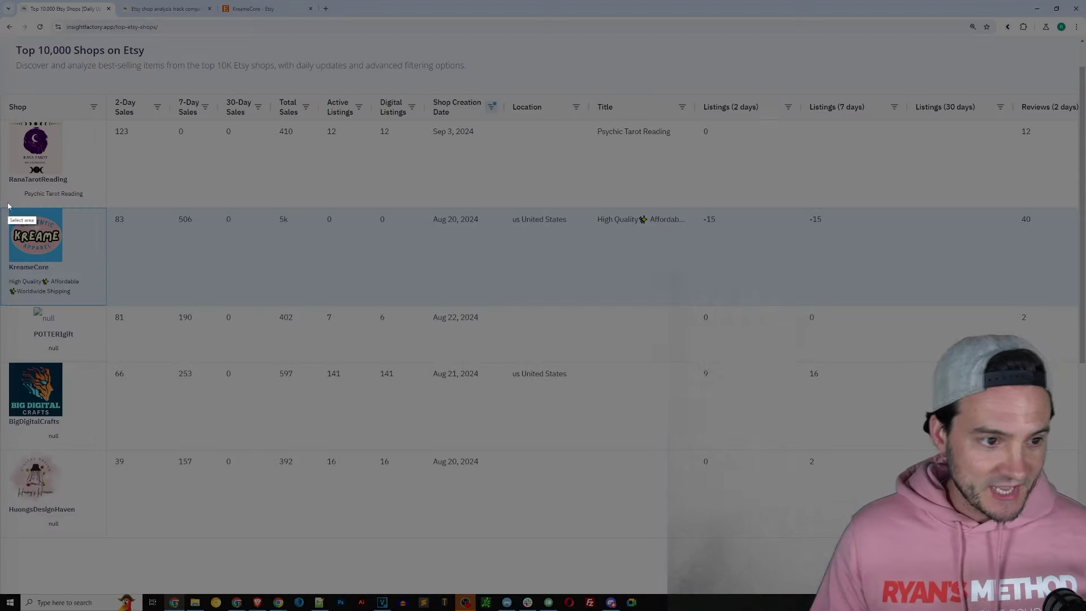
left_click_drag(5, 202, 114, 305)
key("ctrl+c")
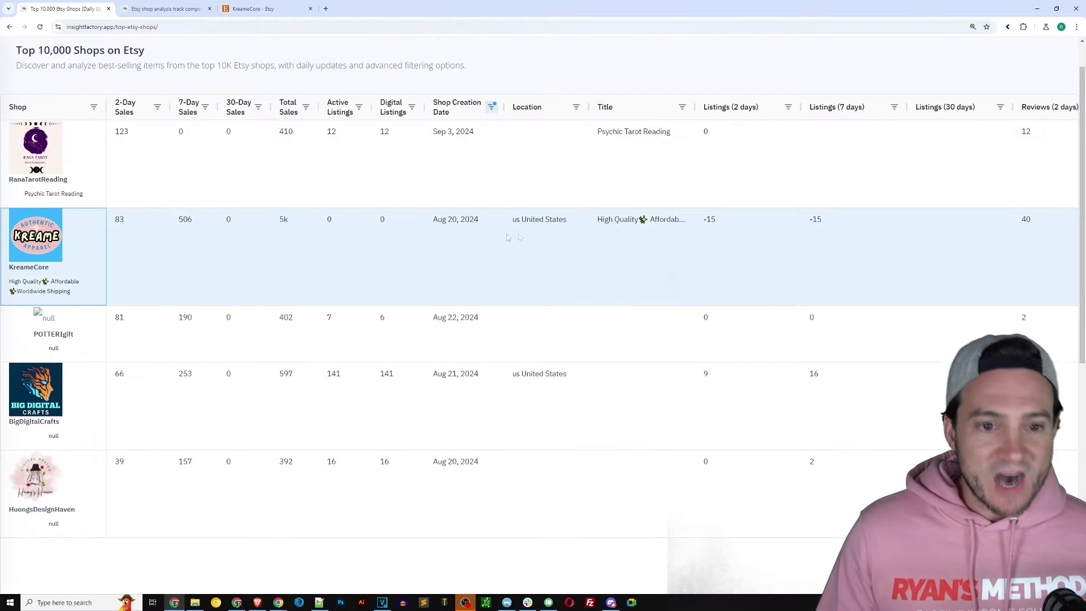
mouse_move(425, 234)
left_mouse_down()
mouse_move(467, 235)
mouse_move(425, 227)
left_mouse_up()
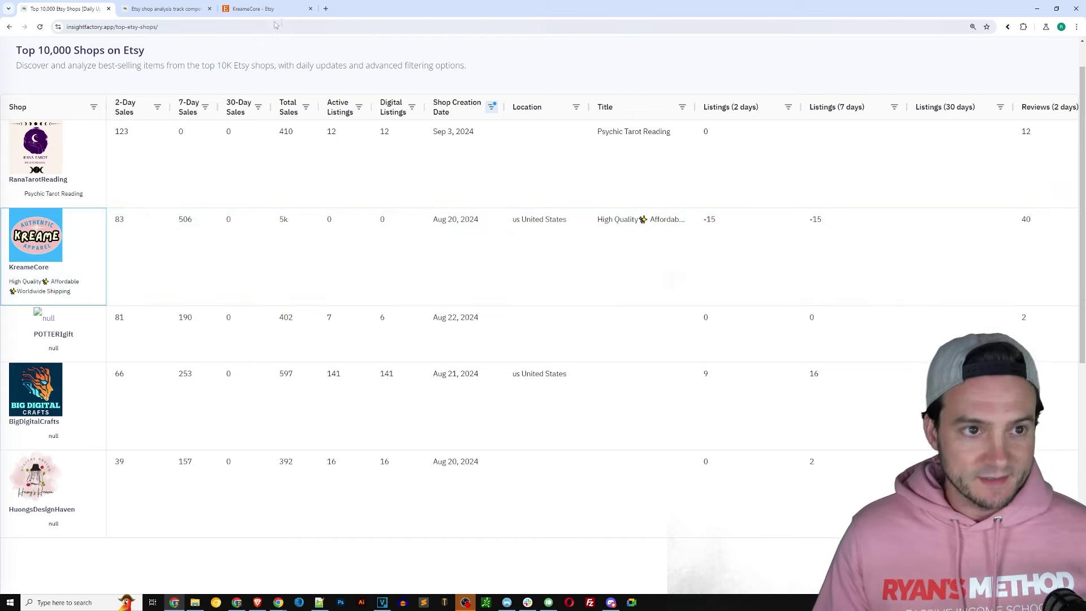
Recheck the KreameCore Etsy shop page, then return to the Top 10,000 Shops table
left_click(264, 14)
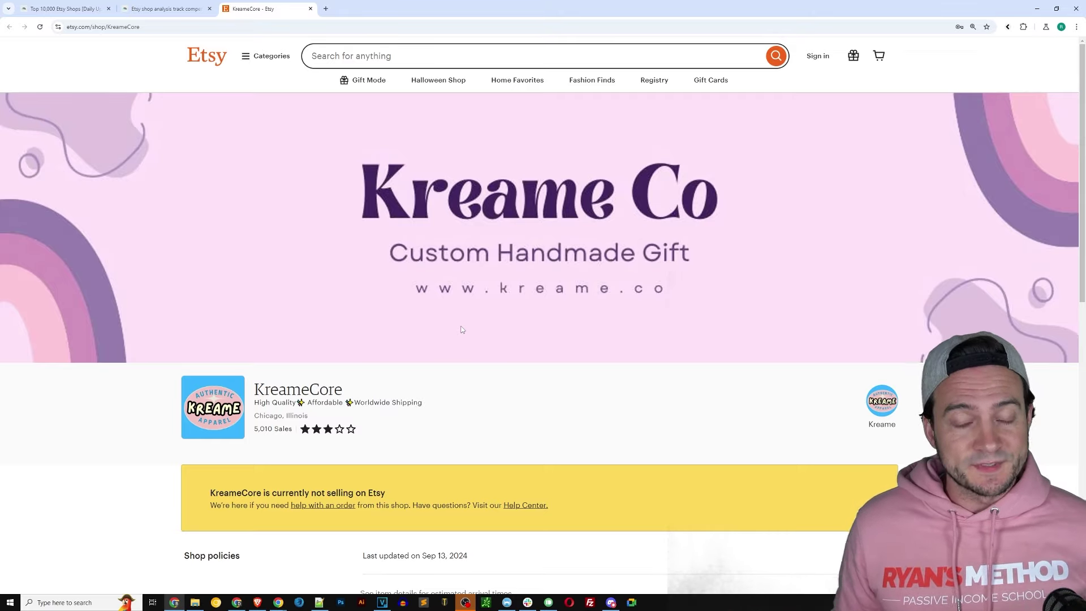
scroll(473, 439, "down", 3)
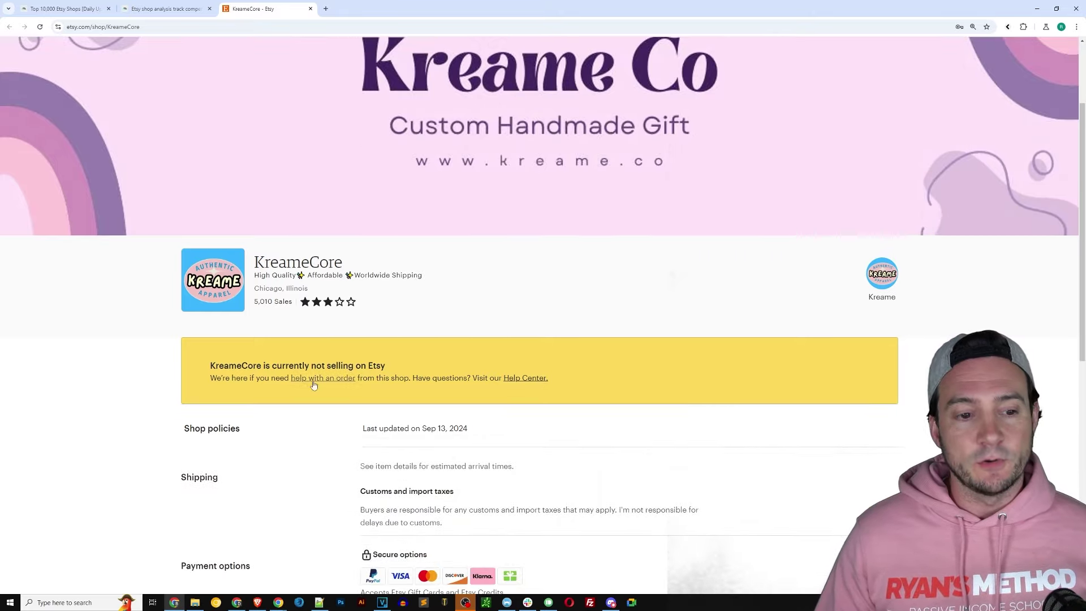
scroll(425, 331, "up", 3)
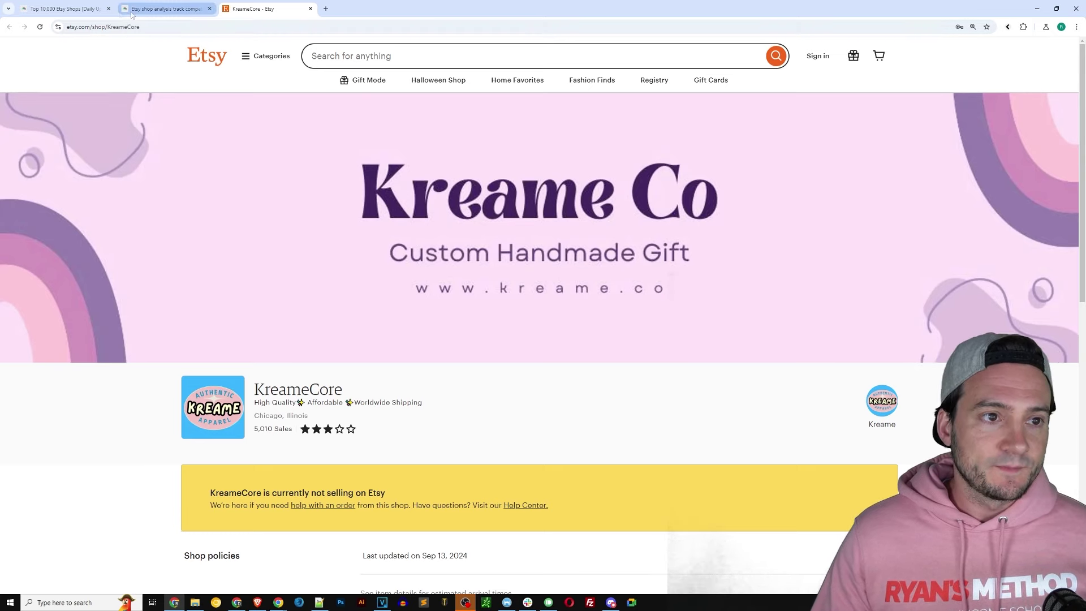
left_click(79, 10)
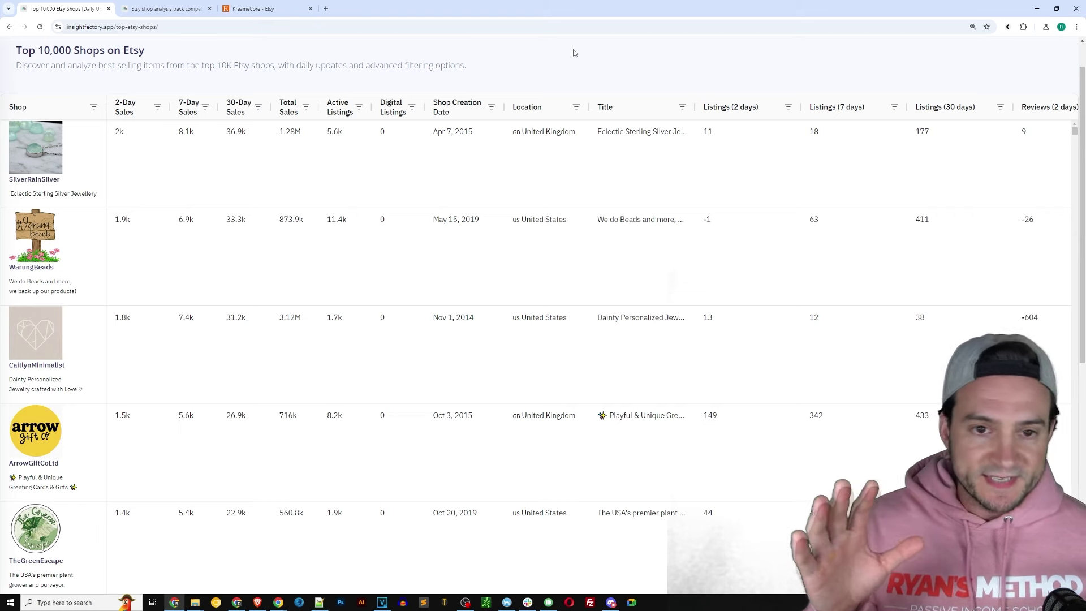
Filter shop titles with the Contains condition for 'mug' and browse the results
left_click(683, 107)
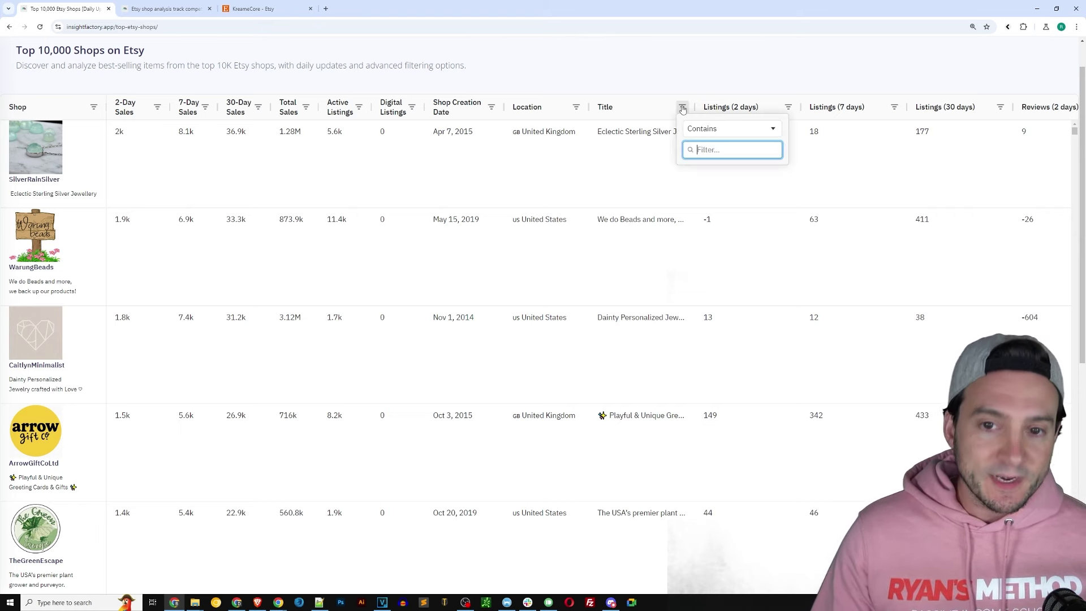
left_click(728, 130)
left_click(728, 146)
left_click(752, 145)
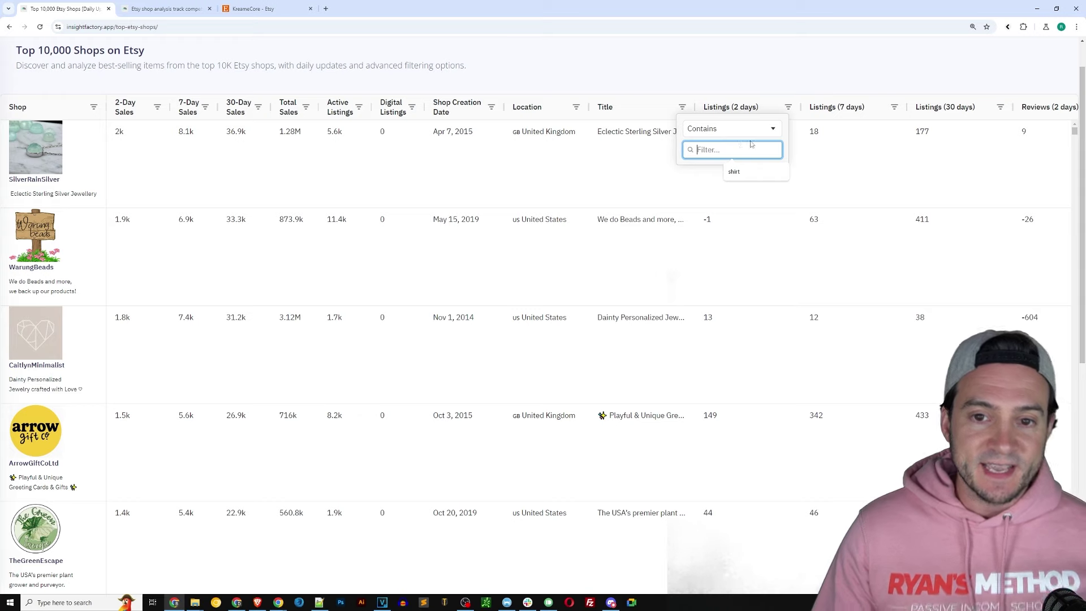
type("mug")
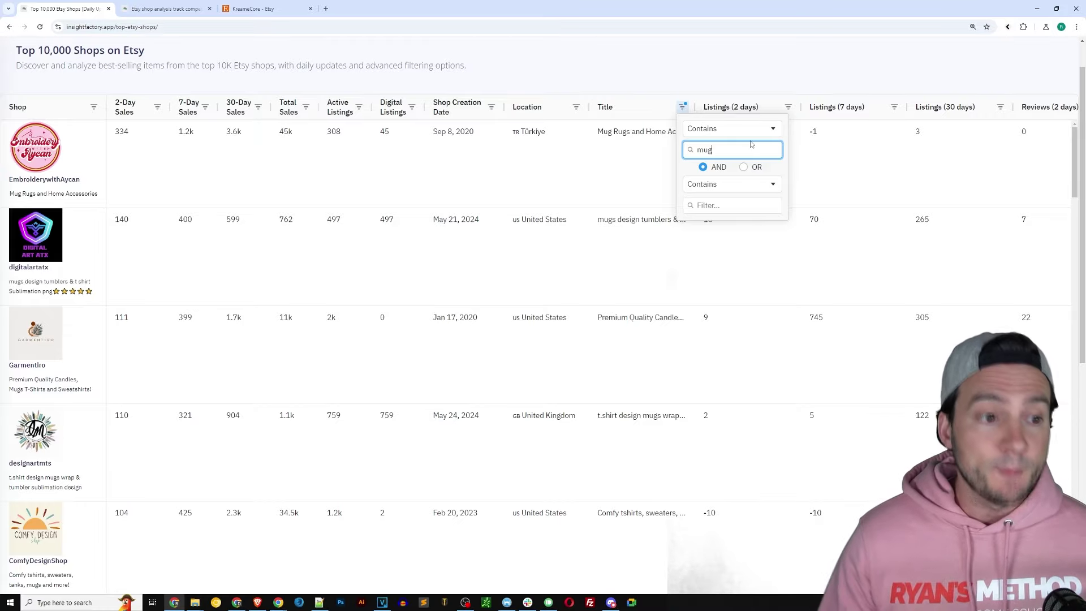
scroll(360, 285, "down", 6)
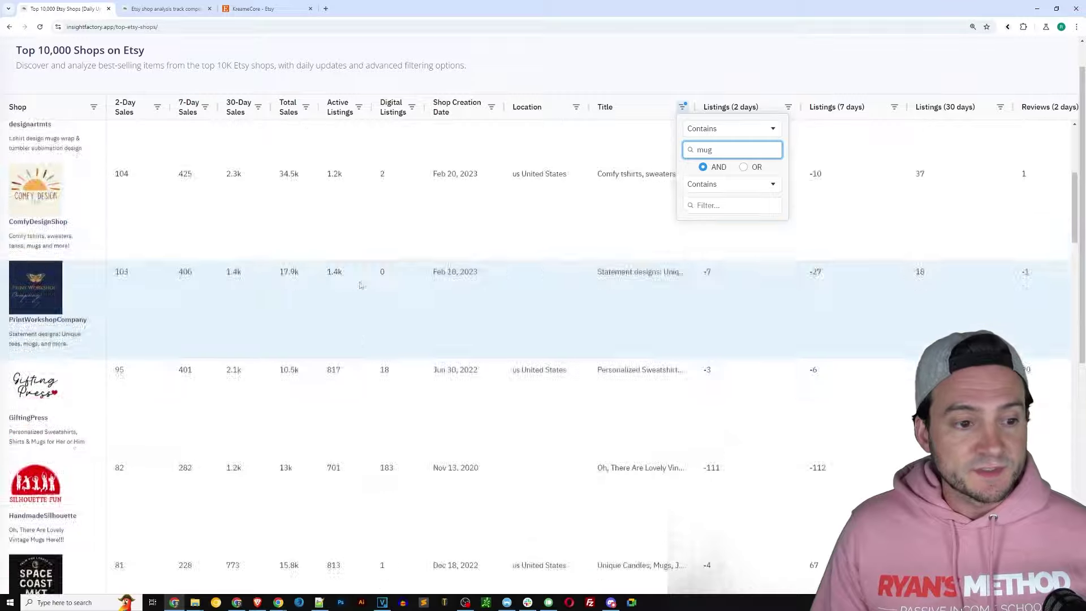
scroll(360, 285, "up", 7)
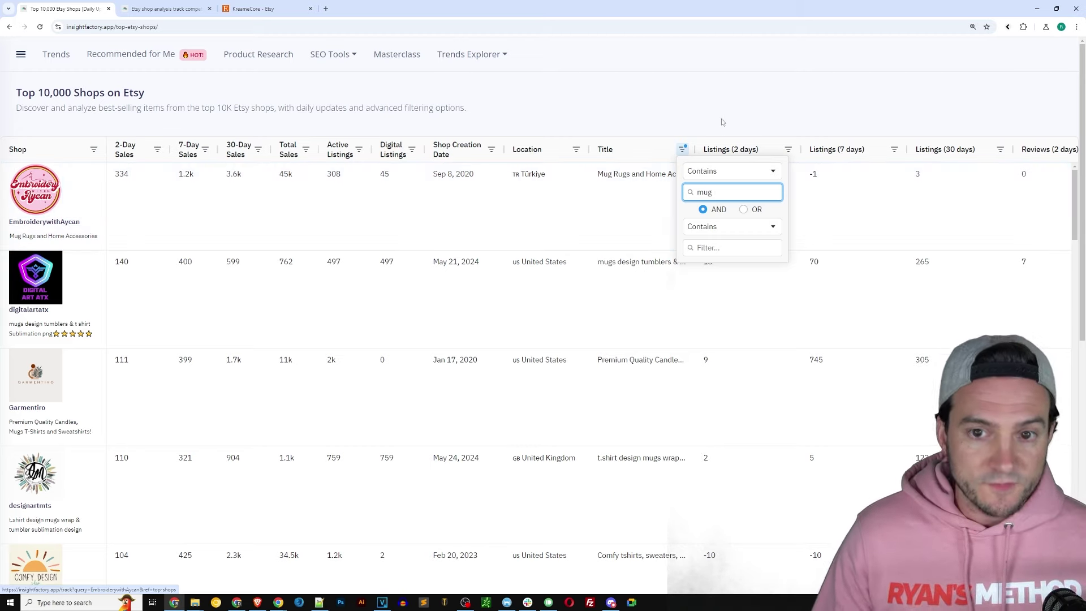
Try 'nature' and 'candle' as title filters, then settle on 'shirt'
key("ctrl+a")
type("nature")
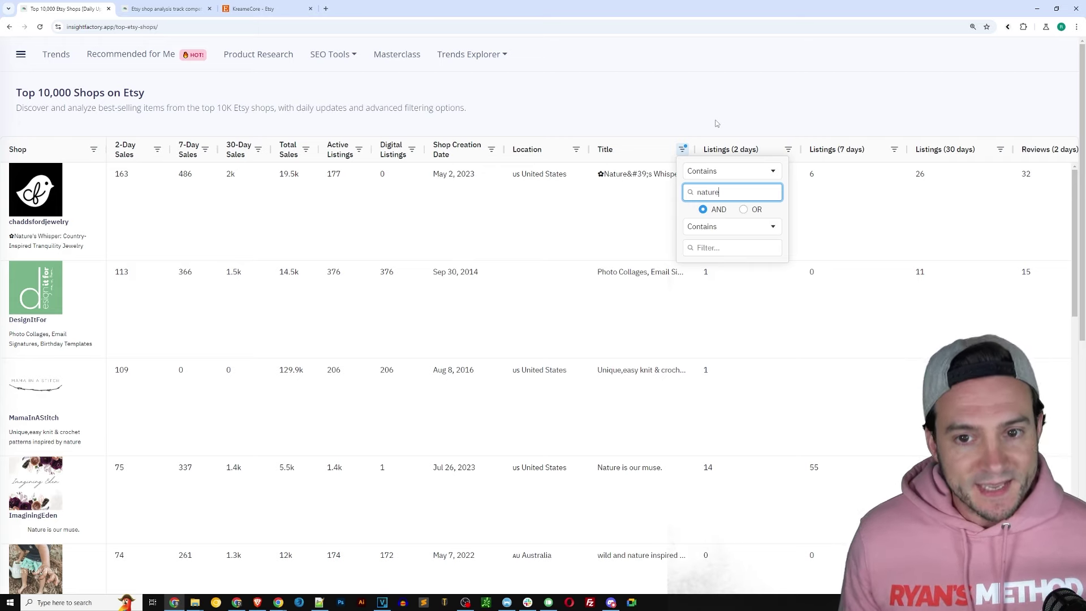
key("ctrl+a")
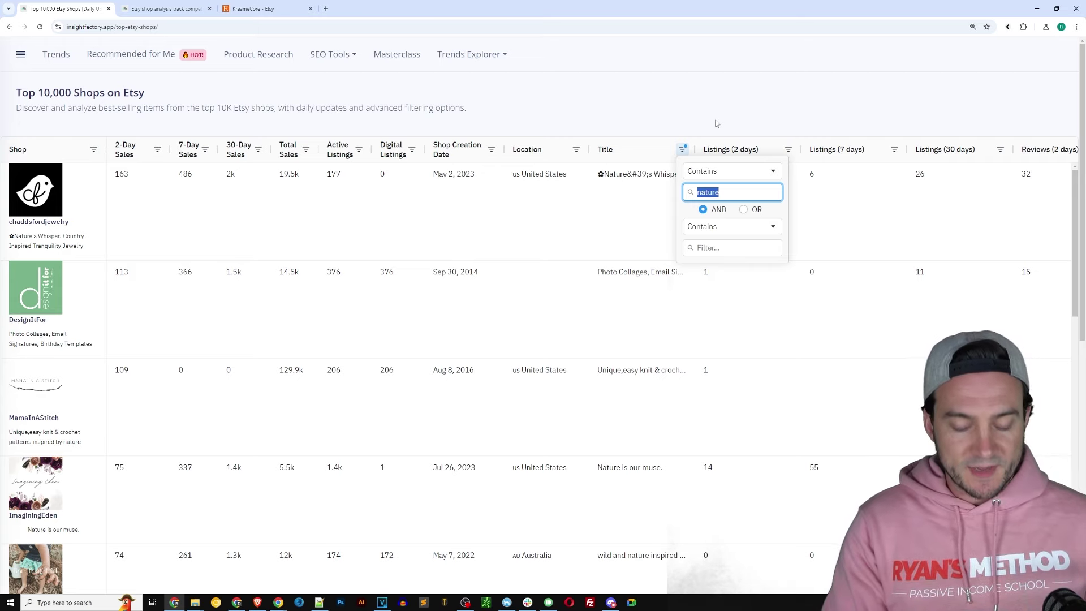
type("cand")
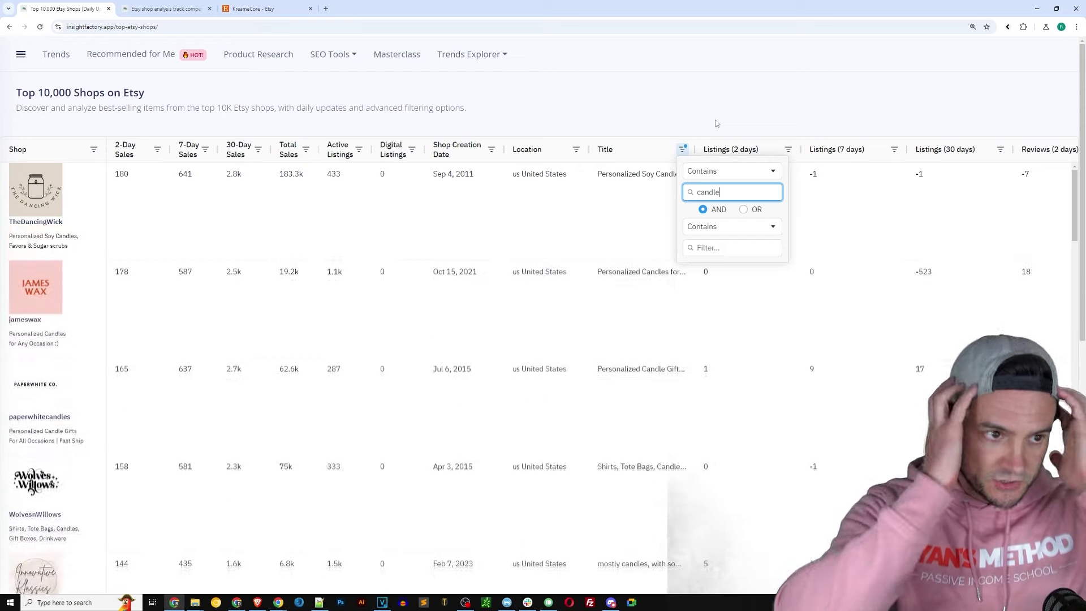
type("le")
key("ctrl+a")
type("shirt")
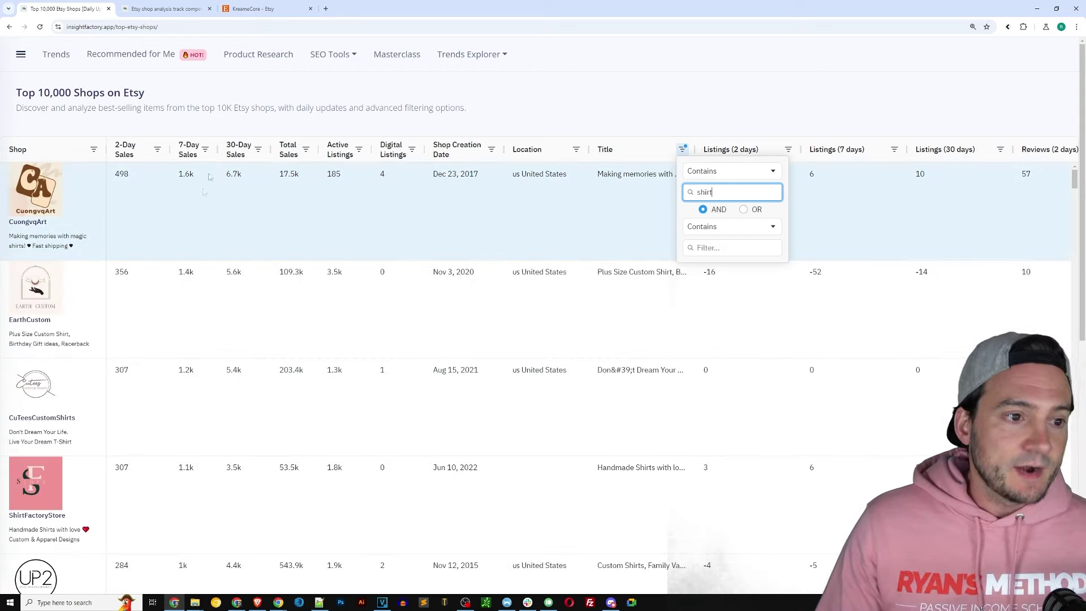
scroll(51, 306, "down", 2)
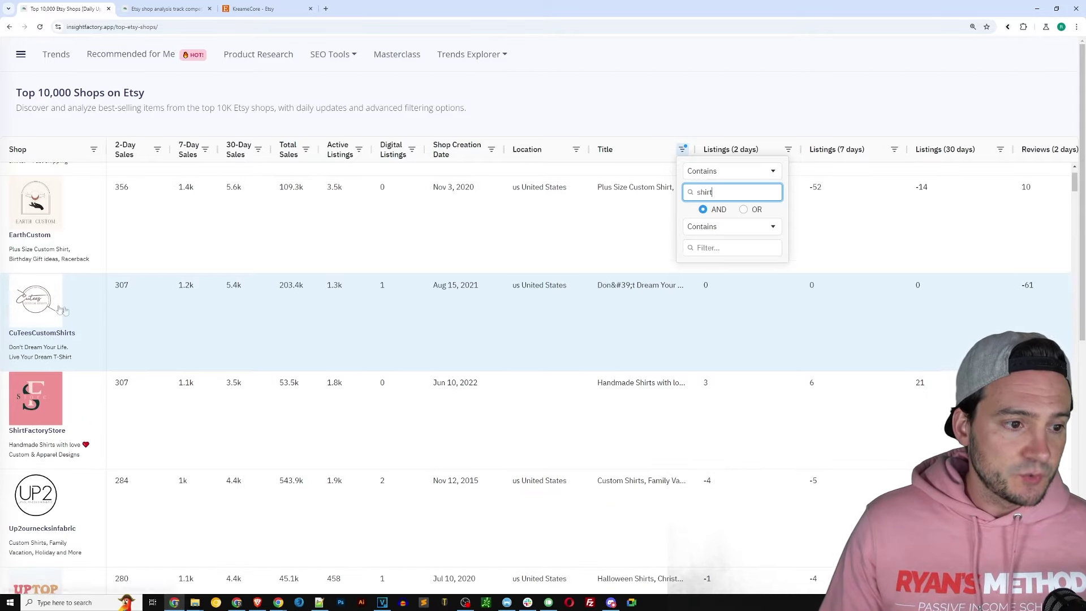
Open CuTeesCustomShirts' analysis and highlight its 307 two-day, 1.2k seven-day and 203.4k total sales
left_click(39, 313)
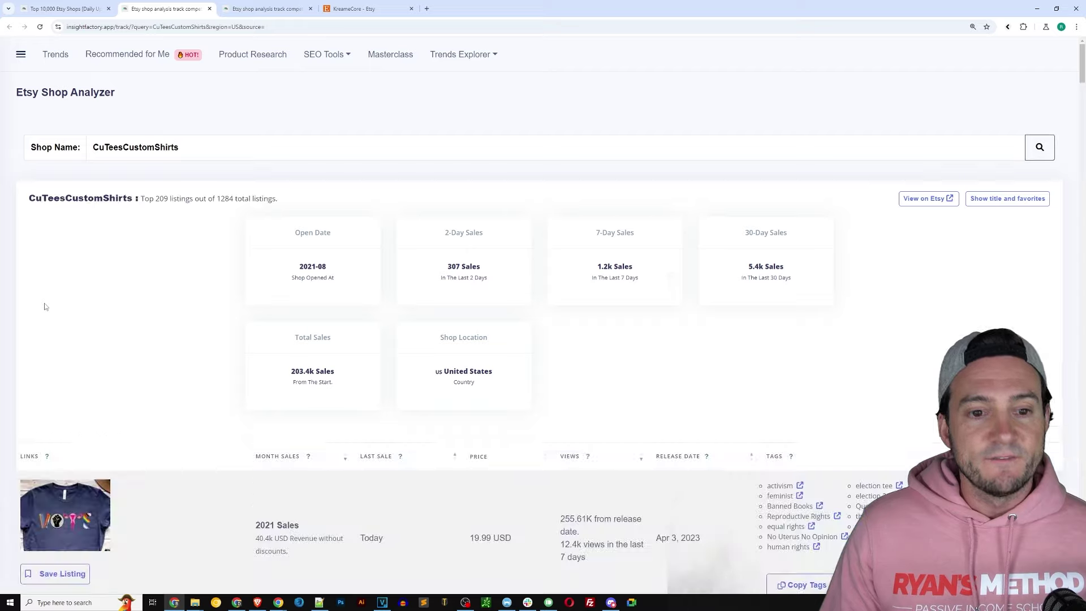
scroll(532, 126, "down", 2)
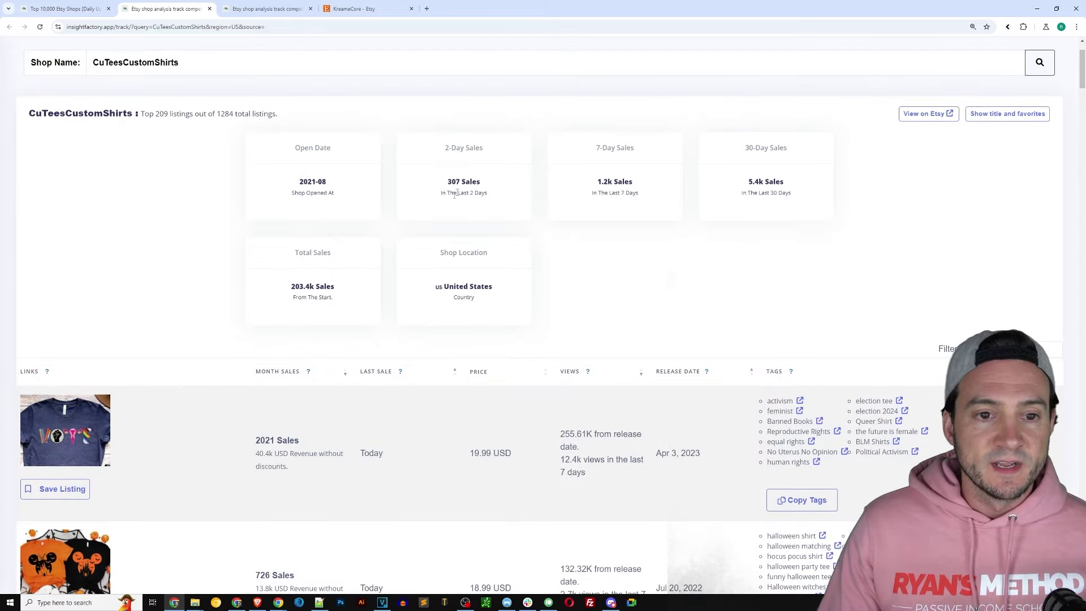
double_click(455, 181)
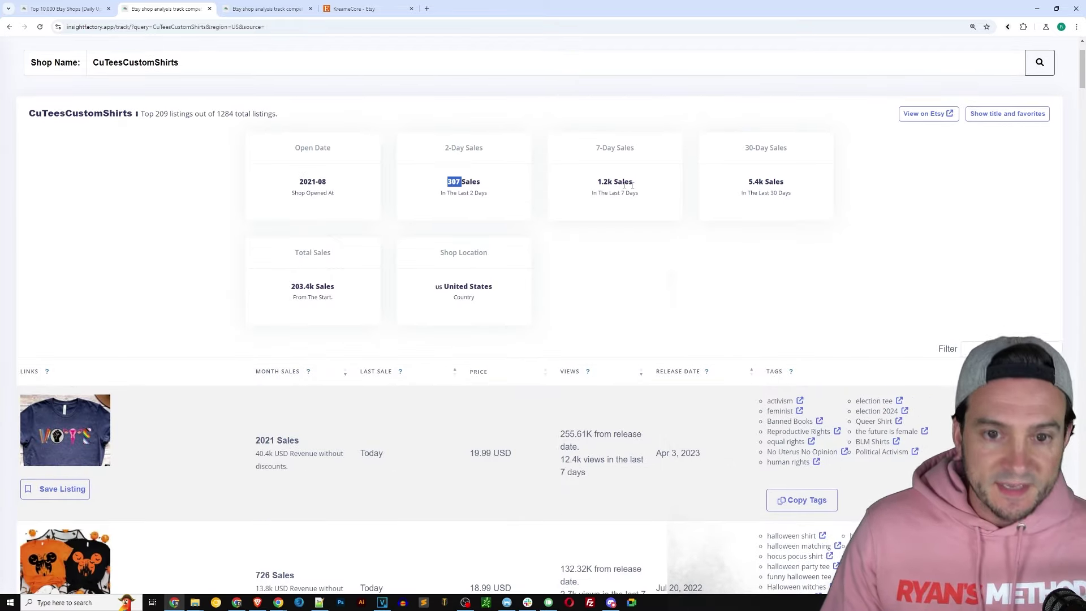
double_click(605, 182)
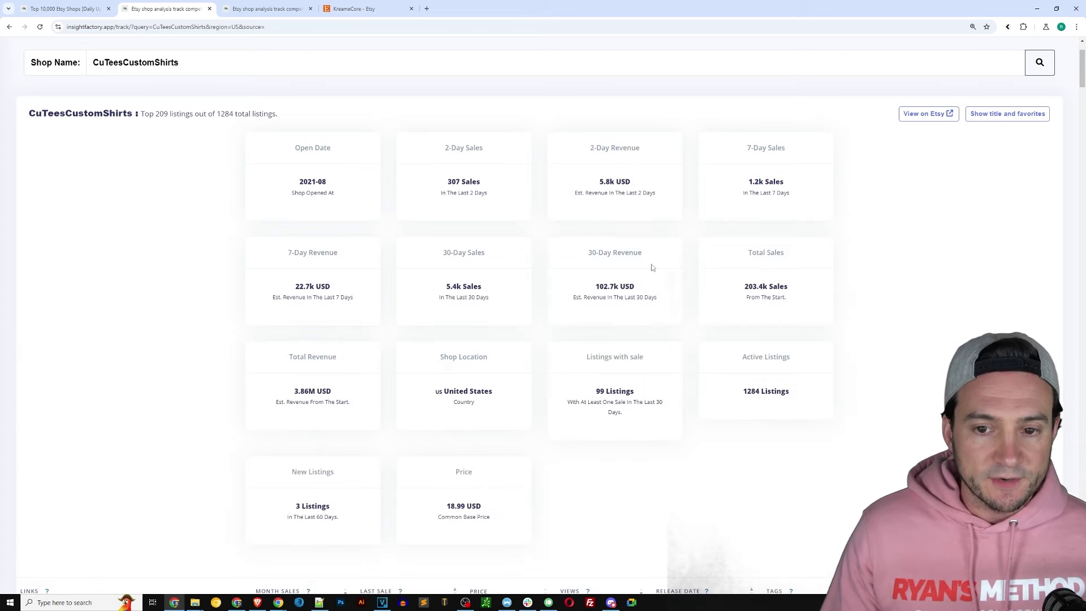
scroll(775, 164, "down", 2)
double_click(750, 160)
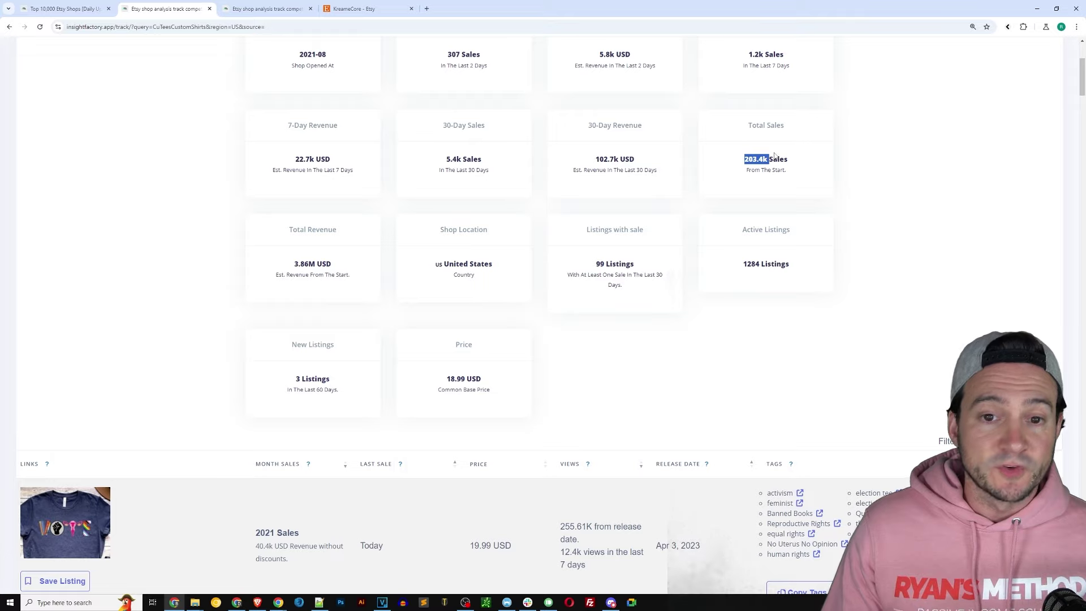
Scroll through the shop's best-selling listings, led by a 2021-sales tee, and their tags
scroll(758, 153, "down", 5)
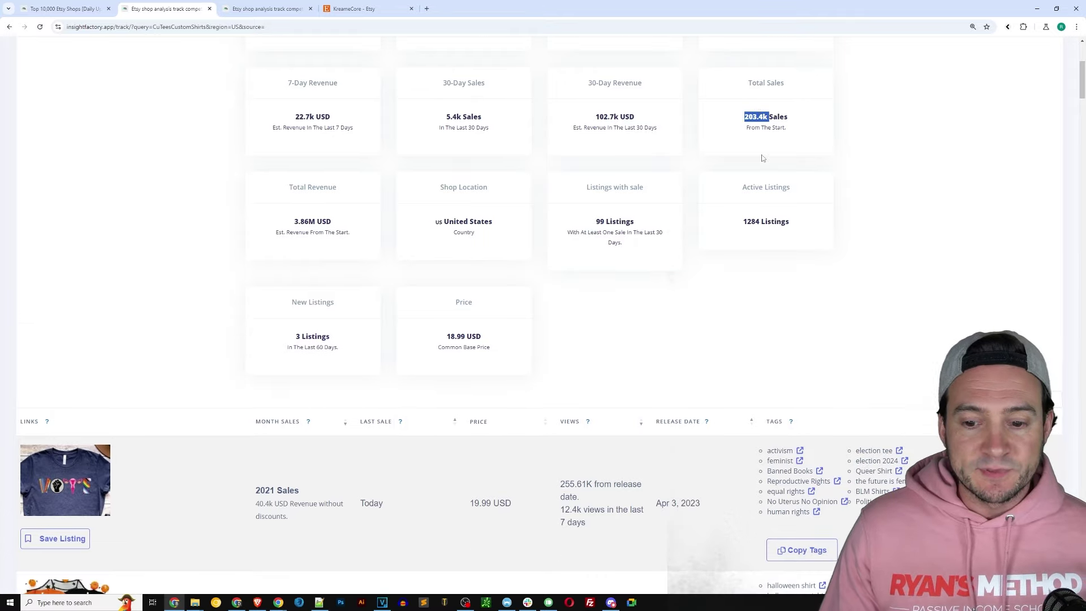
scroll(714, 95, "down", 1)
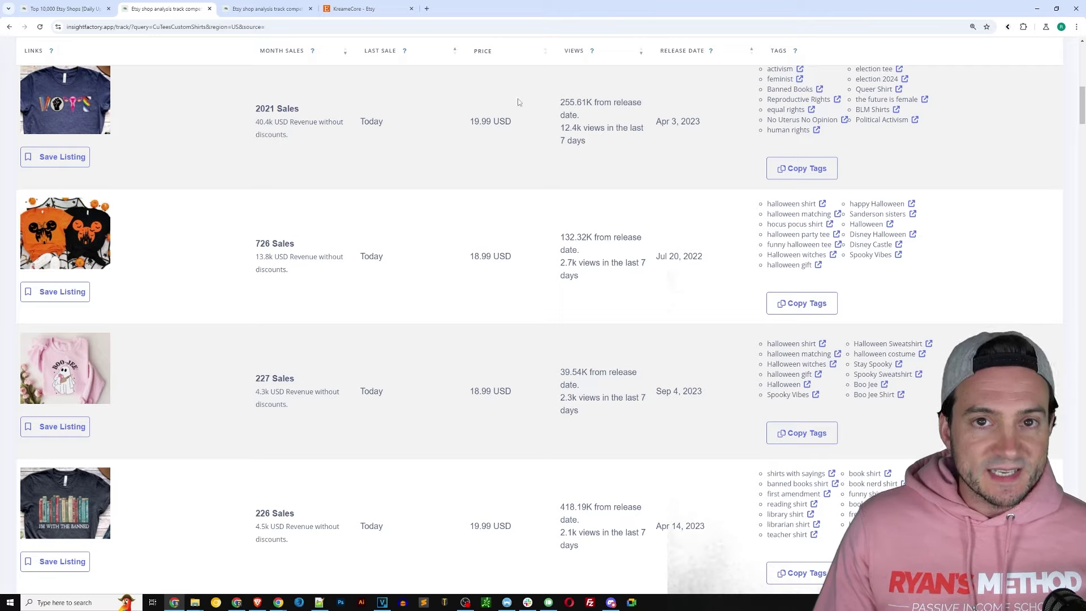
scroll(449, 136, "down", 12)
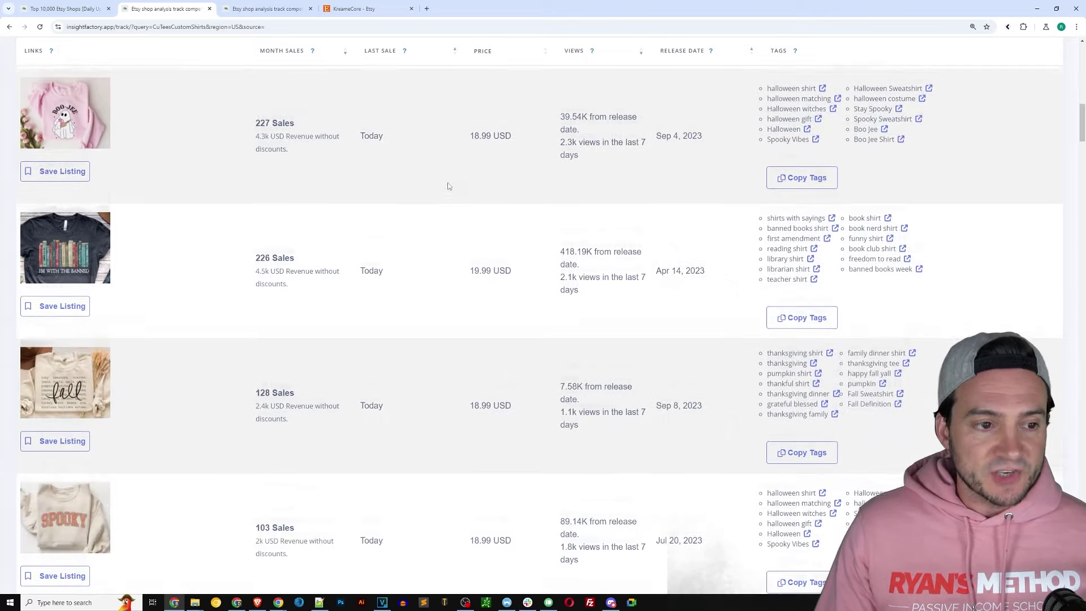
scroll(447, 185, "down", 18)
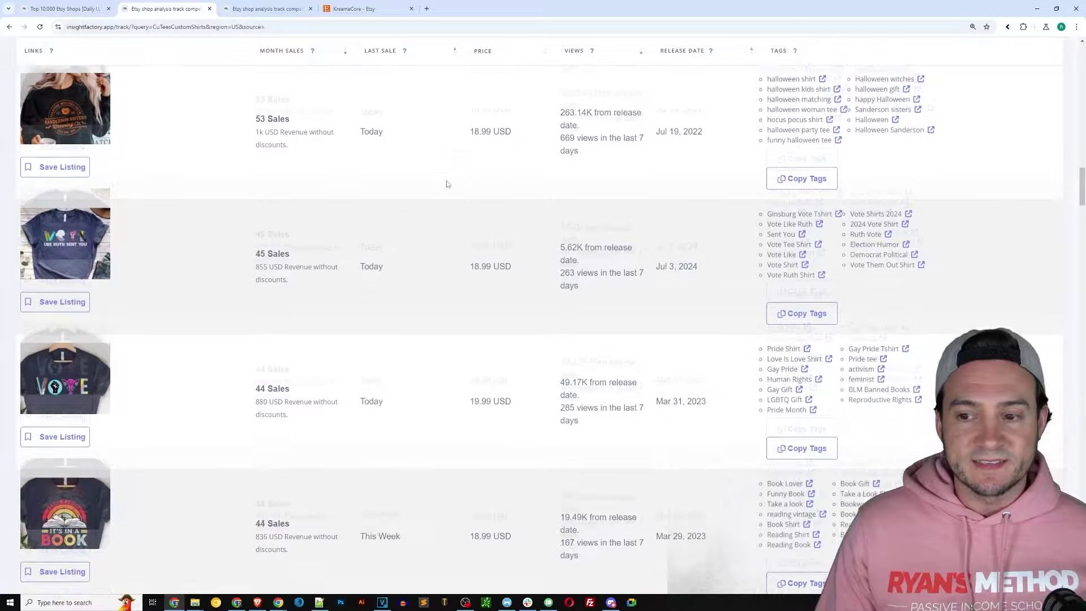
scroll(445, 183, "down", 15)
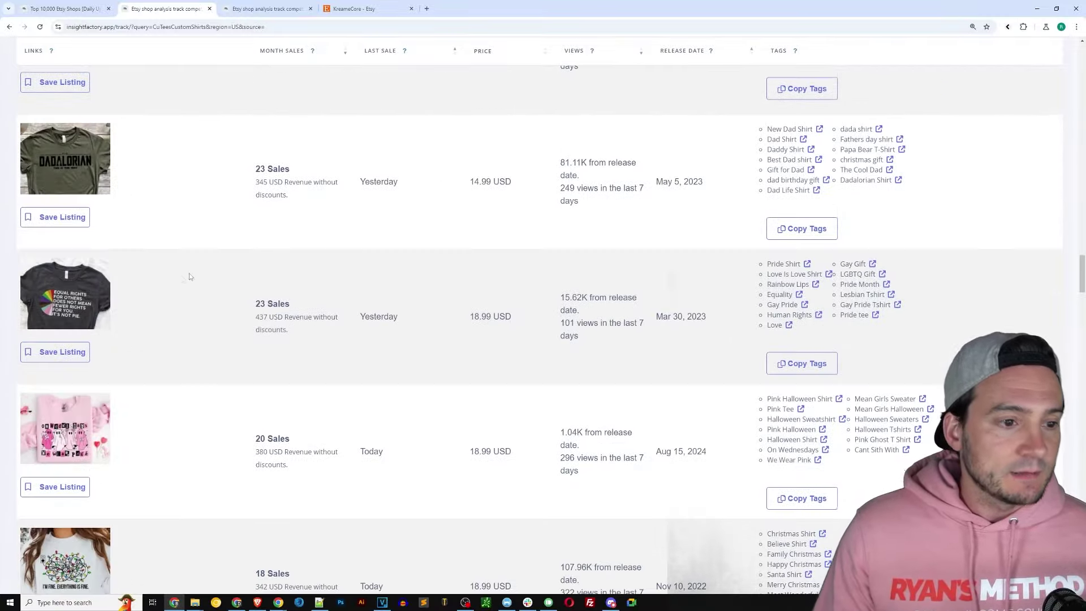
scroll(173, 283, "down", 4)
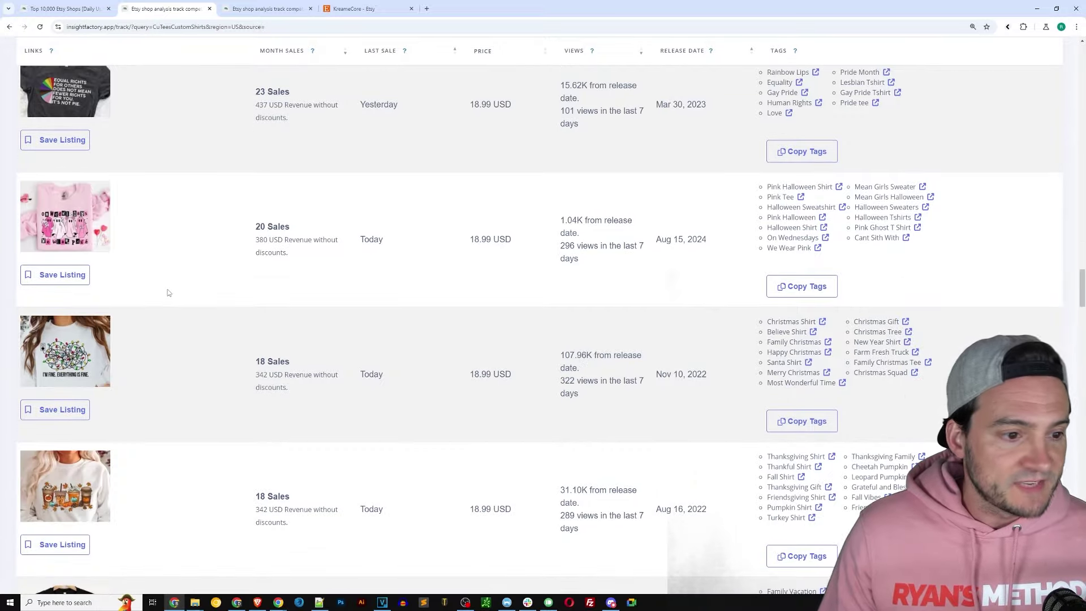
scroll(166, 294, "down", 5)
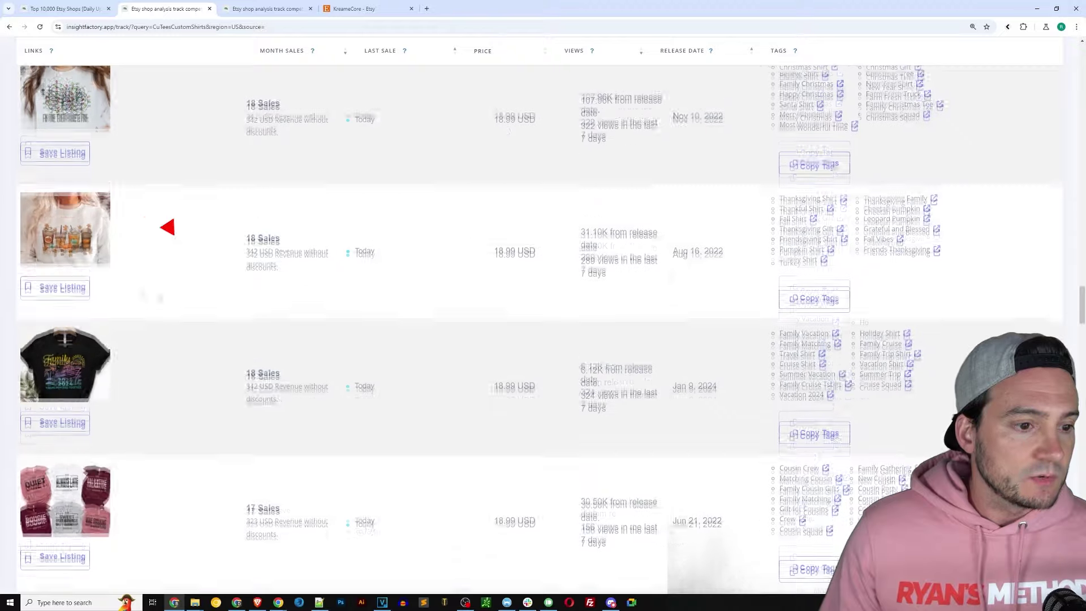
From the Thanksgiving coffee sweatshirt details, open keyword results for the top 'Fall Coffee Shirt' listing
left_click(65, 229)
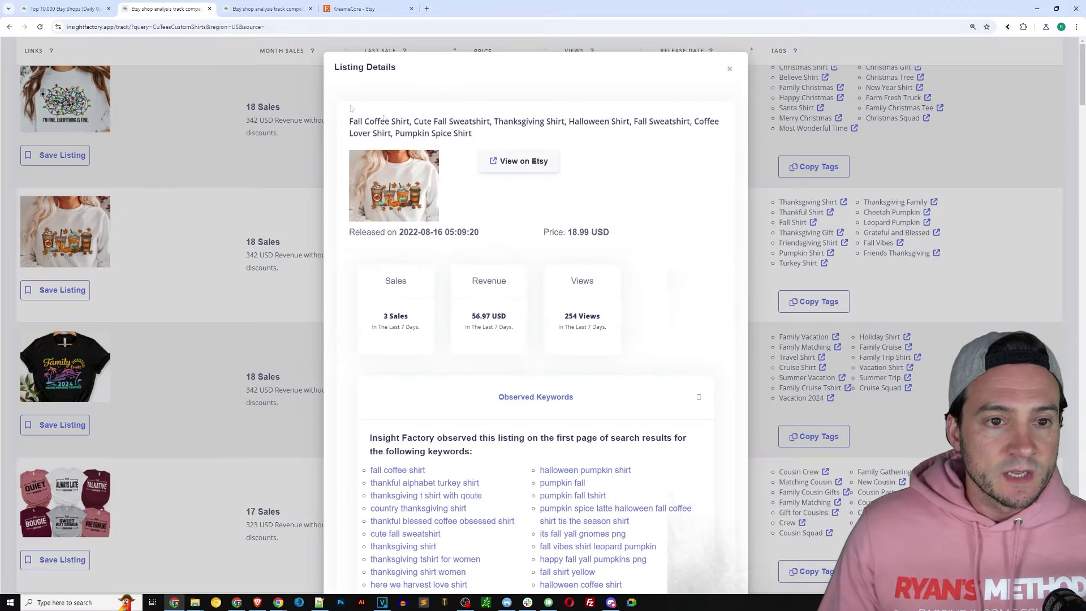
left_click_drag(348, 121, 410, 121)
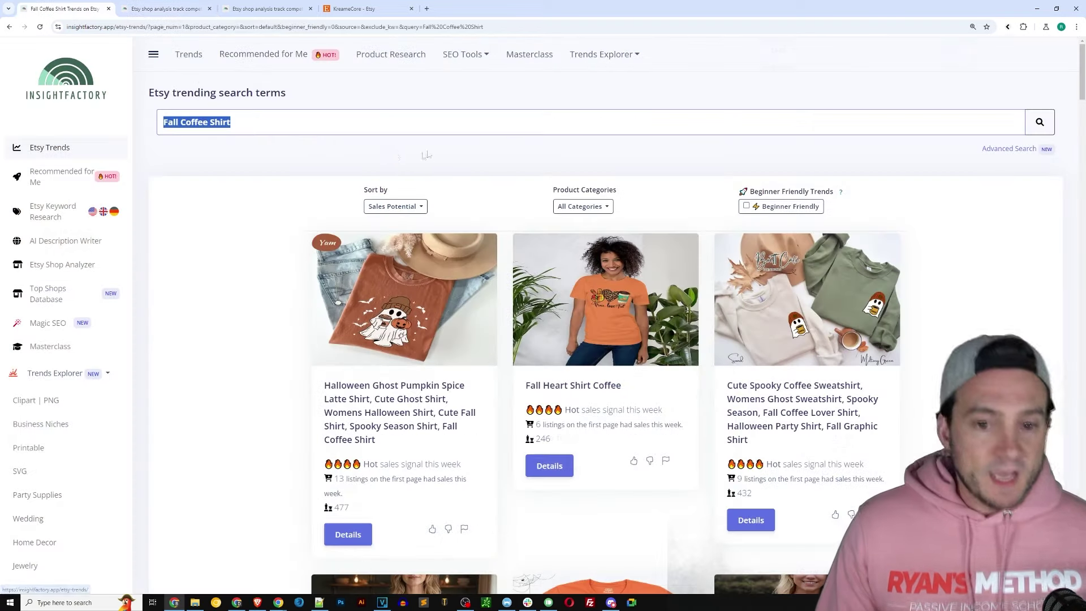
triple_click(254, 121)
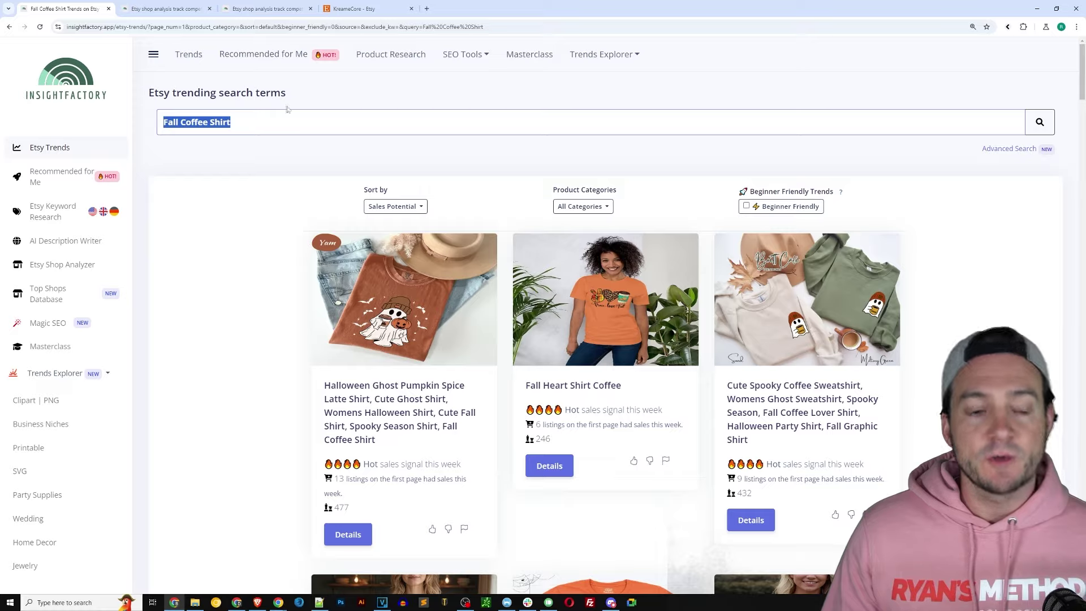
scroll(452, 272, "down", 2)
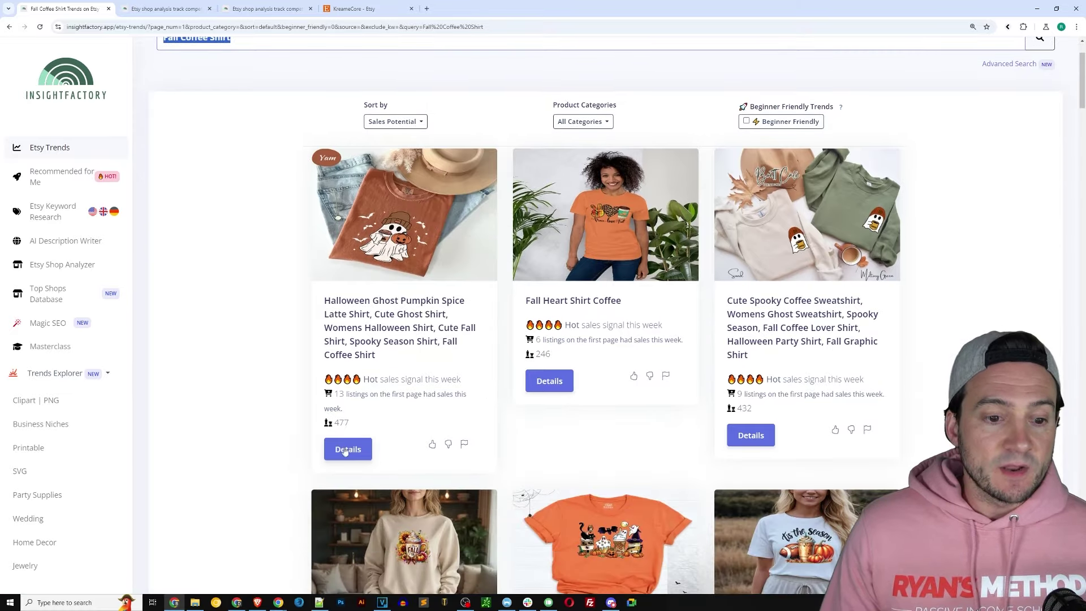
left_click(346, 450)
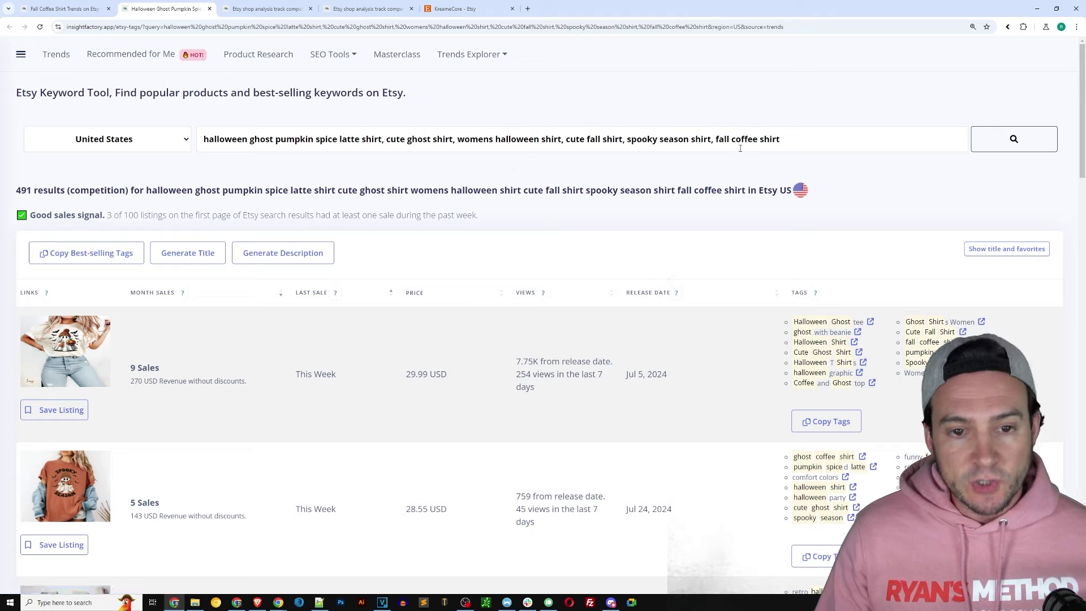
Copy the Halloween ghost pumpkin spice latte shirt best-selling tags and generate suggested titles from best-sellers
scroll(814, 204, "down", 5)
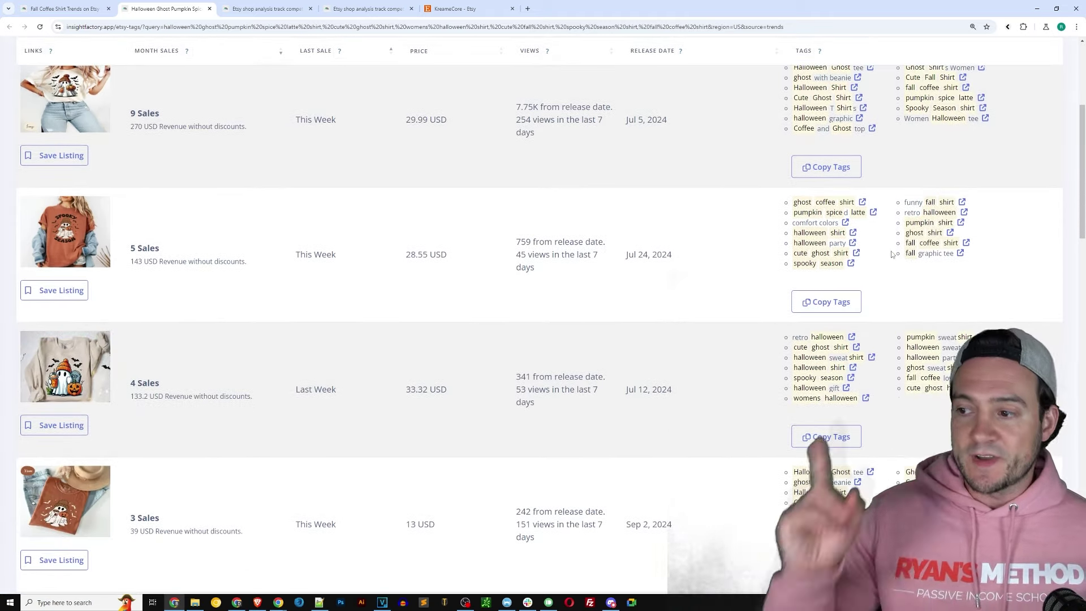
scroll(396, 406, "up", 5)
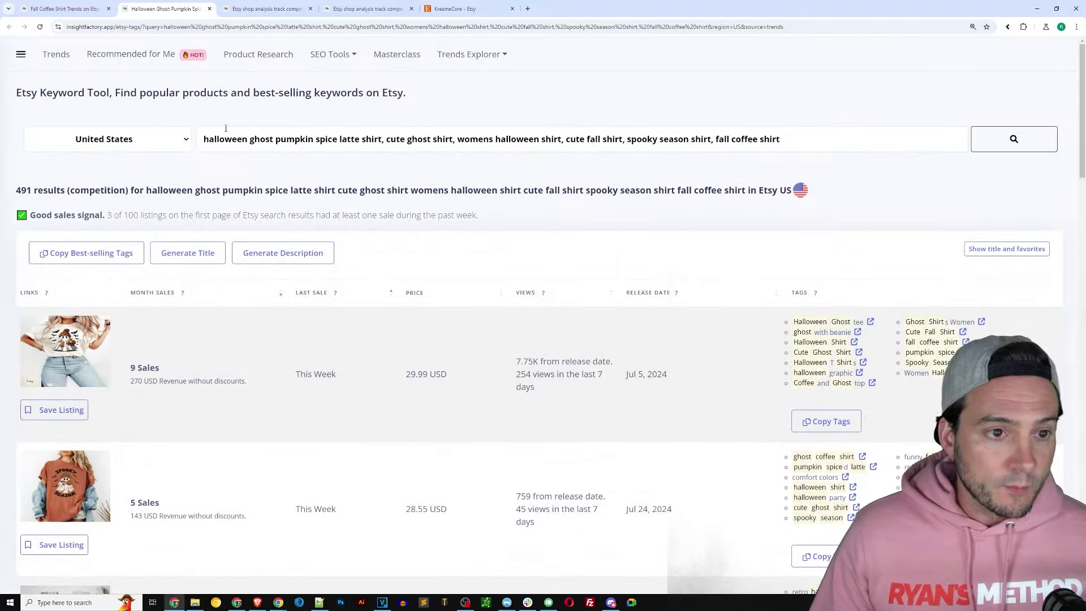
left_click_drag(204, 137, 805, 165)
left_click(633, 272)
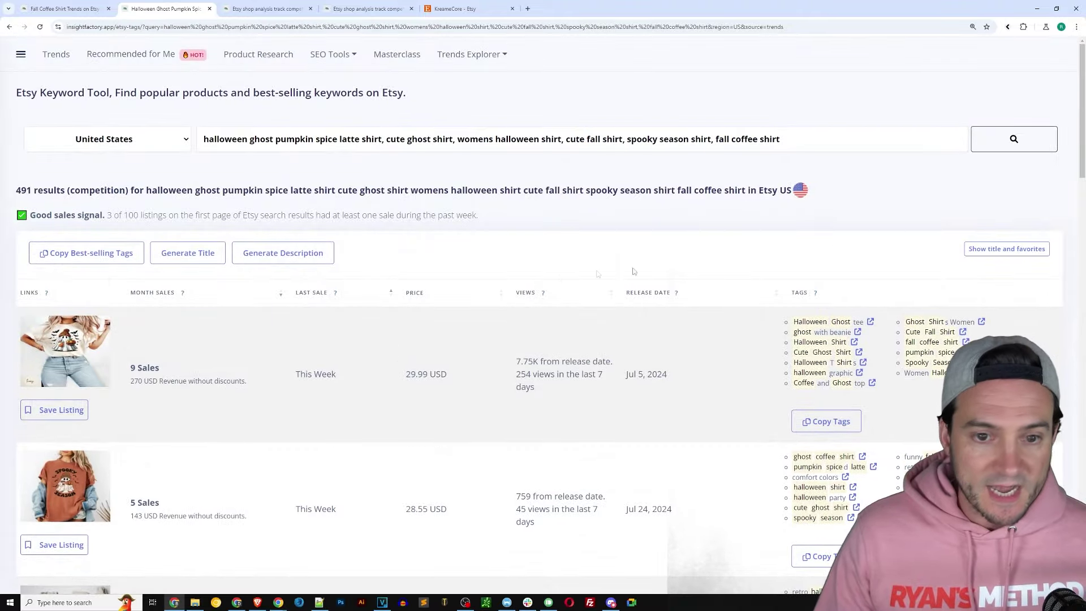
scroll(634, 271, "down", 15)
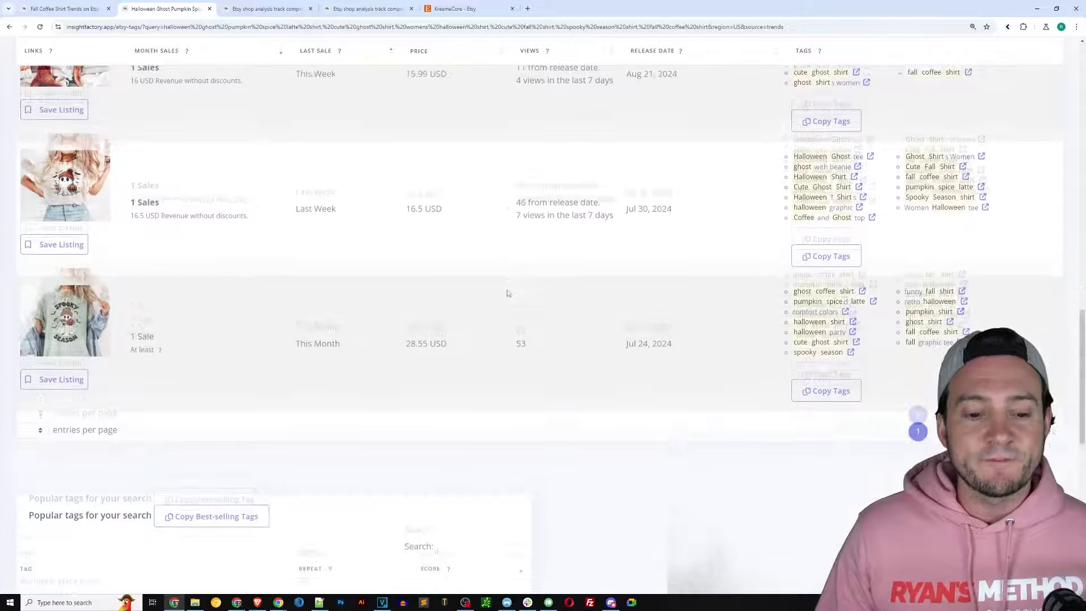
scroll(508, 293, "down", 7)
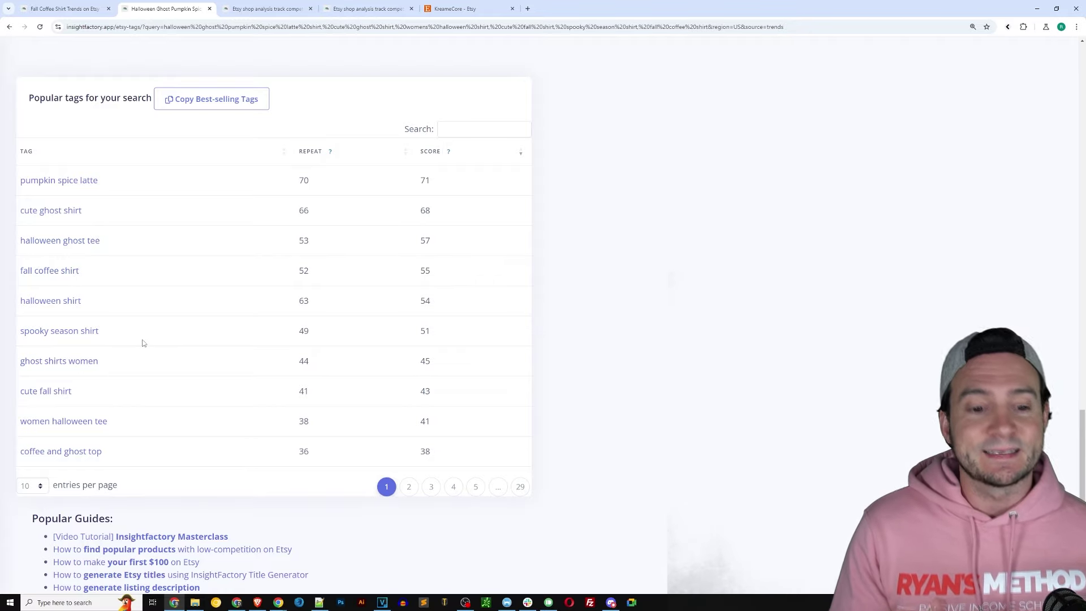
scroll(142, 343, "down", 3)
scroll(187, 272, "up", 8)
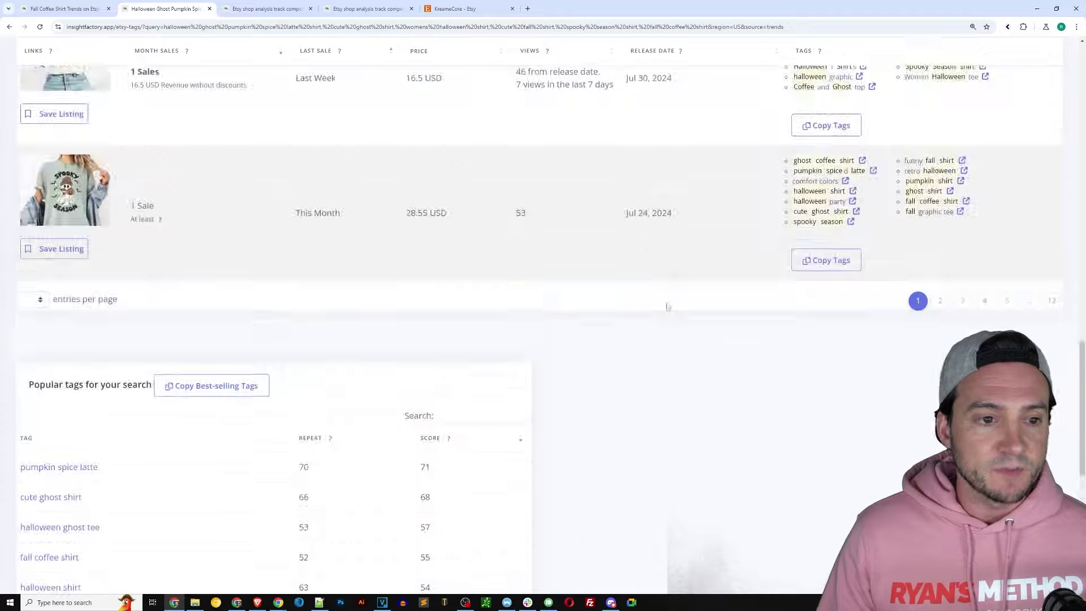
scroll(231, 193, "down", 4)
left_click(212, 141)
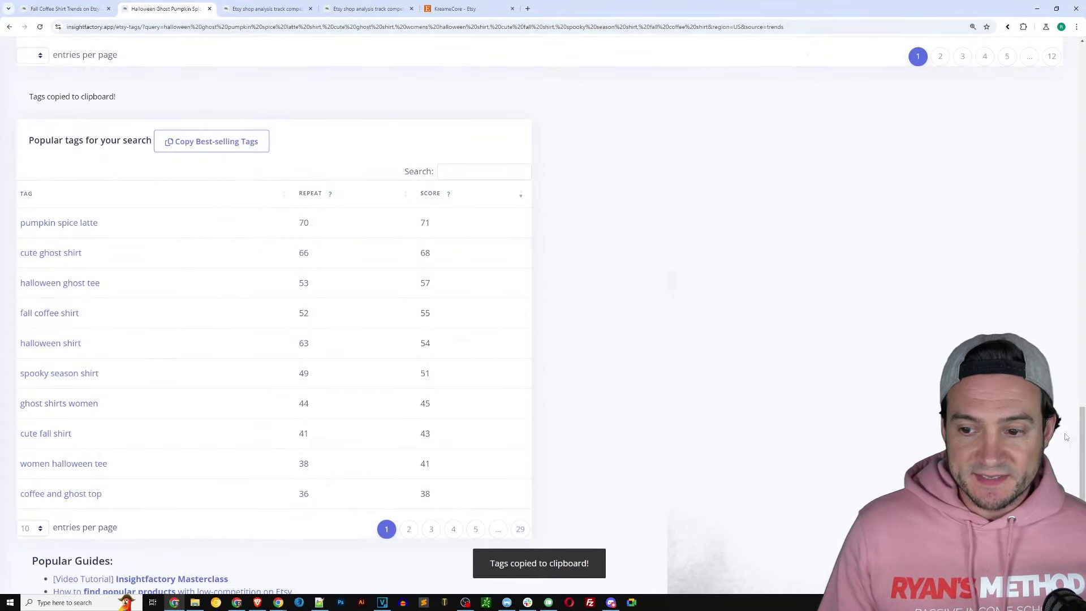
scroll(1083, 431, "up", 15)
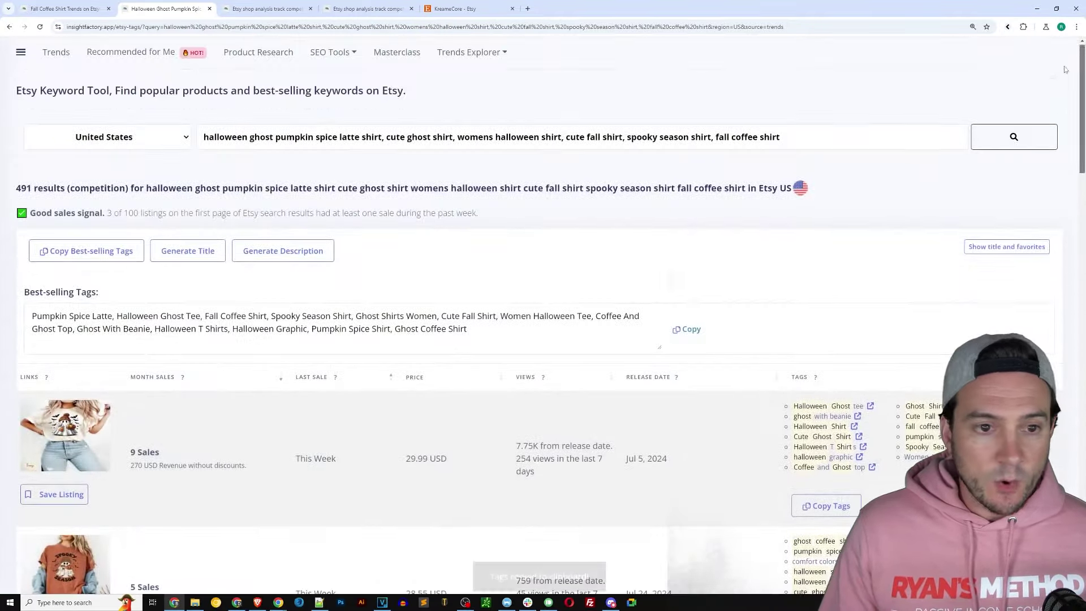
left_click(183, 252)
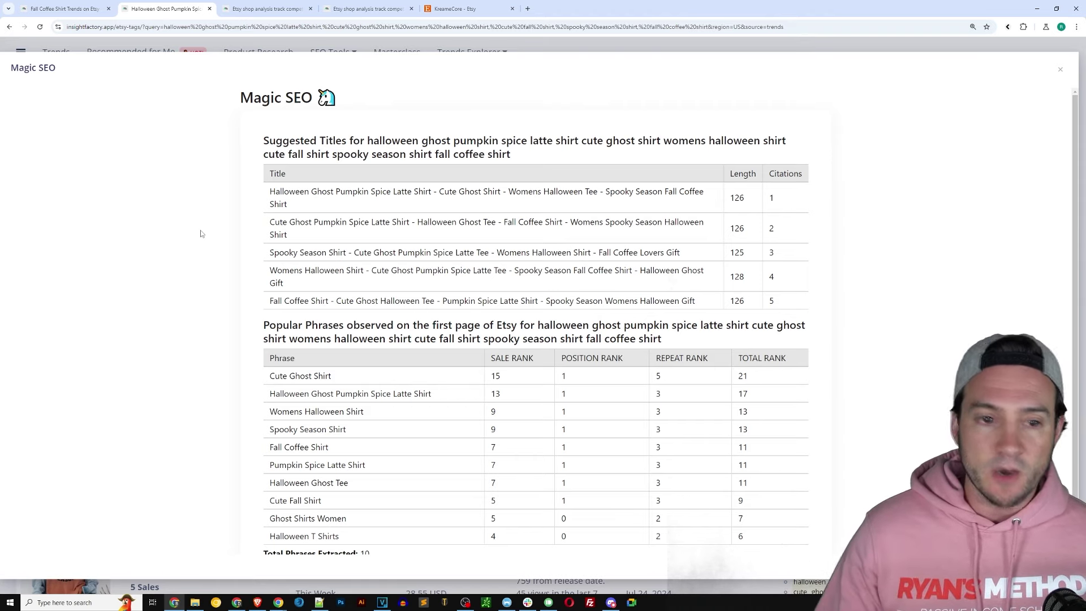
left_click_drag(271, 196, 664, 252)
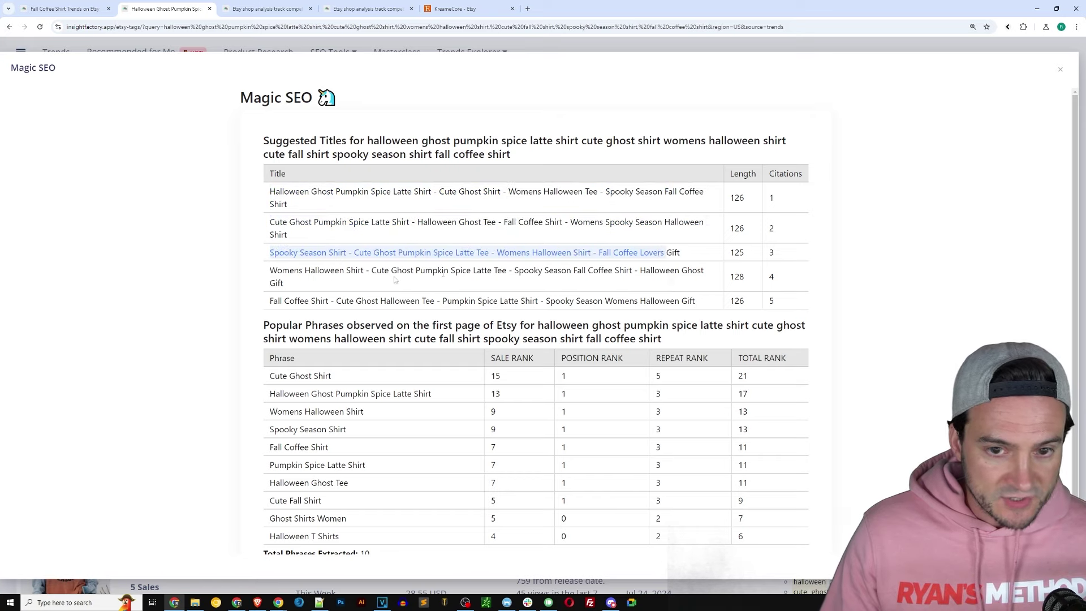
mouse_move(270, 271)
left_mouse_down()
mouse_move(351, 271)
mouse_move(284, 283)
left_mouse_up()
left_click(1053, 73)
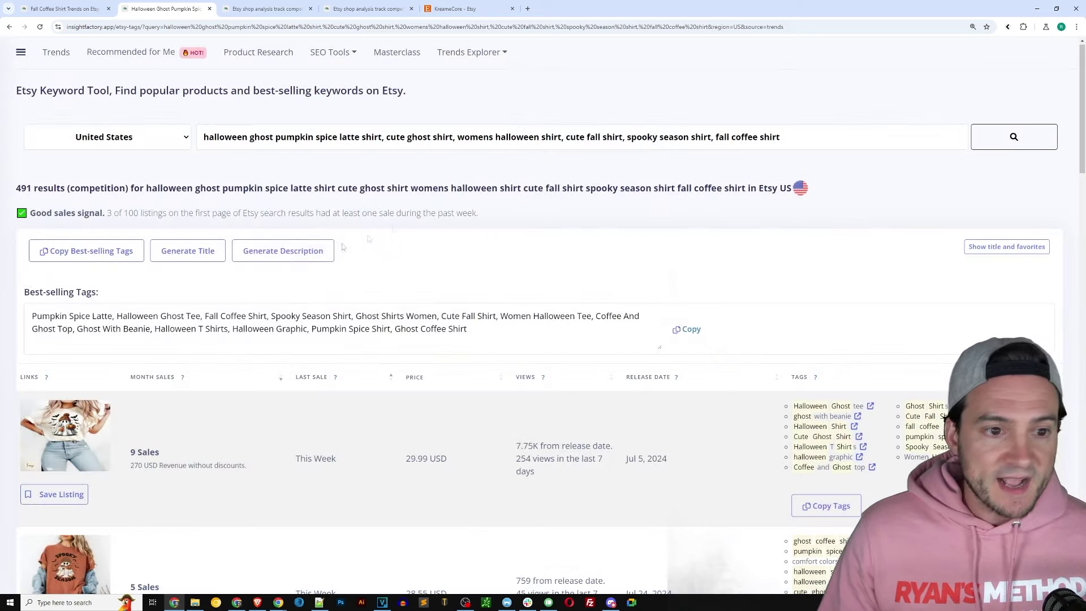
left_click(281, 251)
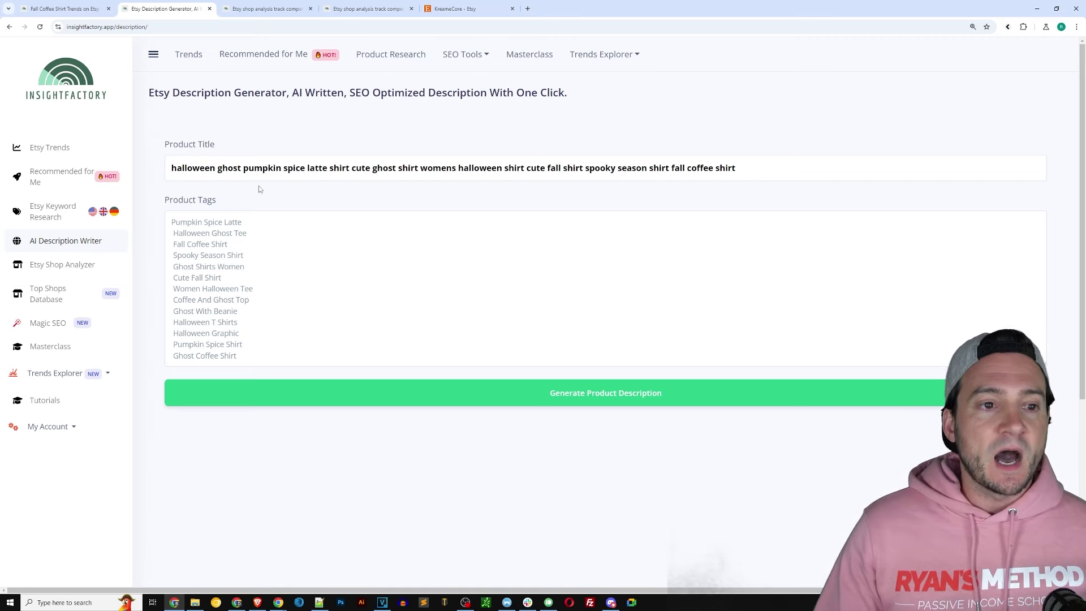
Try pasting the copied tags into Product Tags, then undo to keep one tag per line
left_click(266, 266)
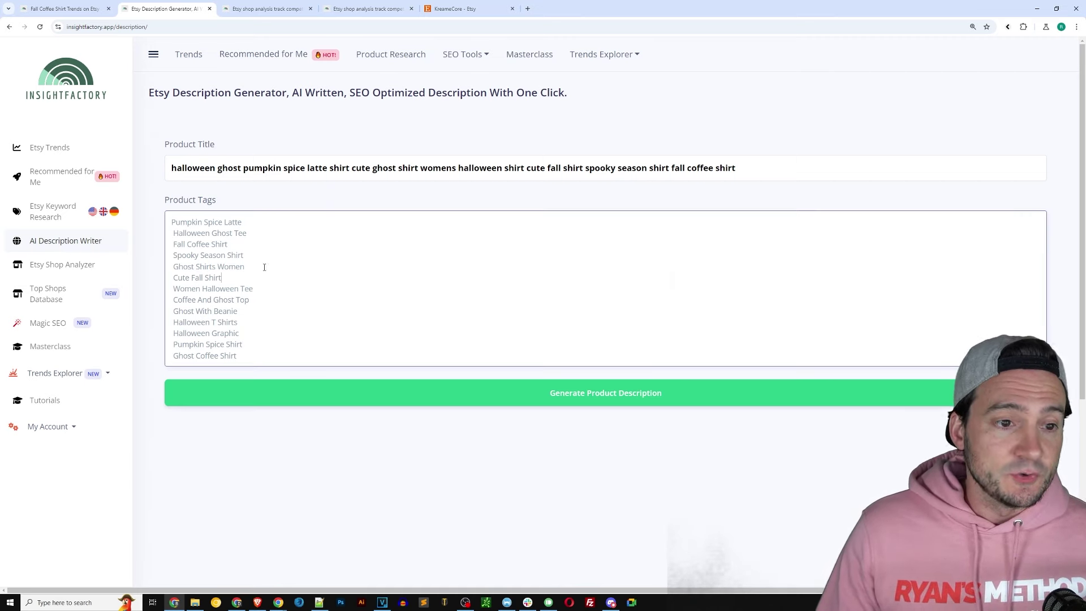
key("ctrl+a")
key("ctrl+v")
key("ctrl+z")
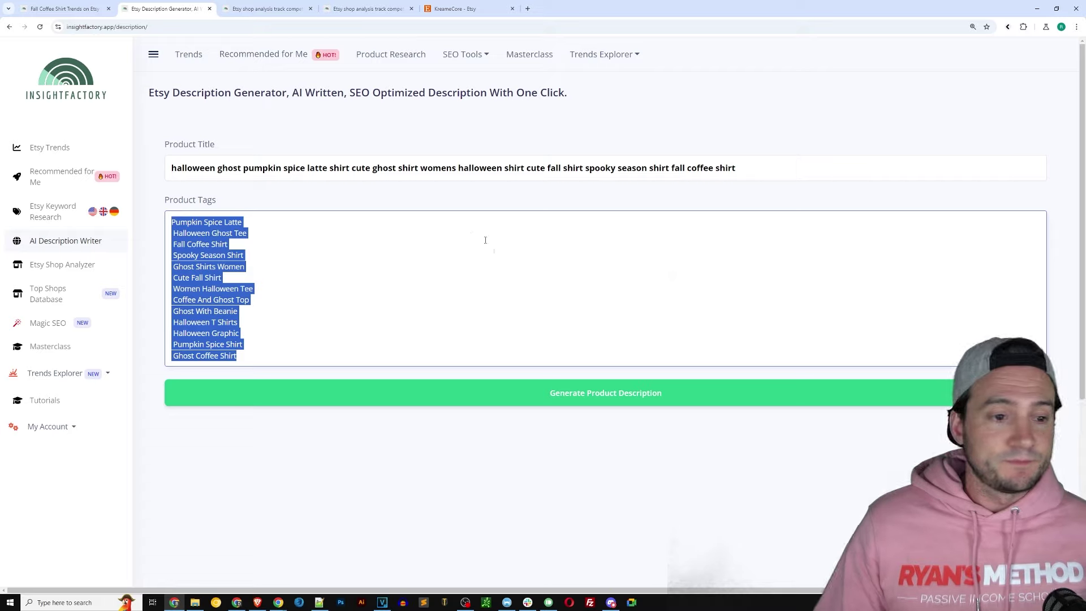
Generate the Halloween ghost shirt product description and review its opening sentence
left_click(611, 404)
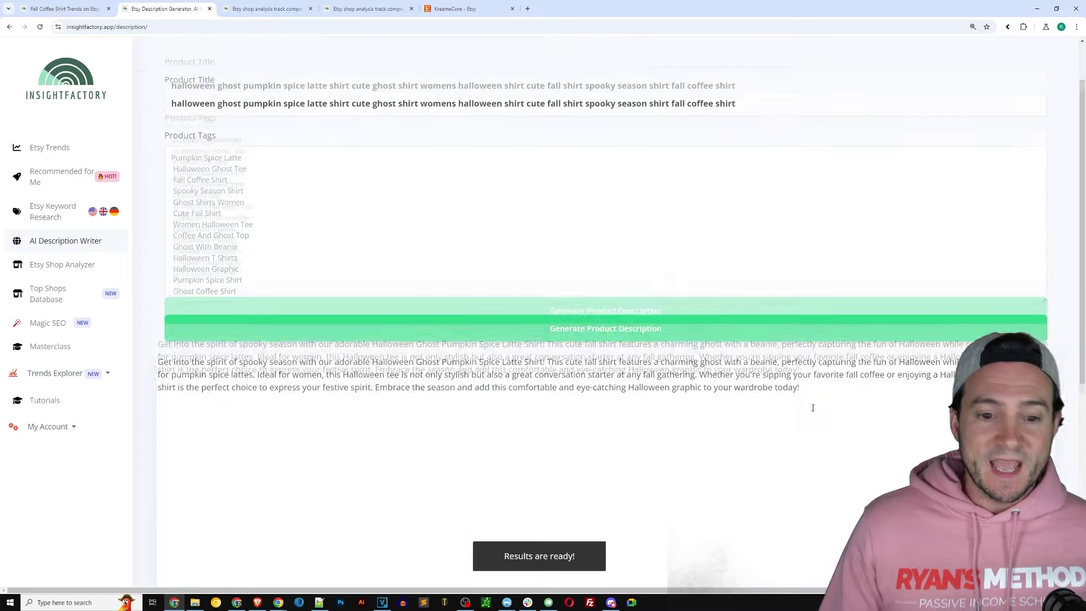
left_click_drag(161, 303, 547, 300)
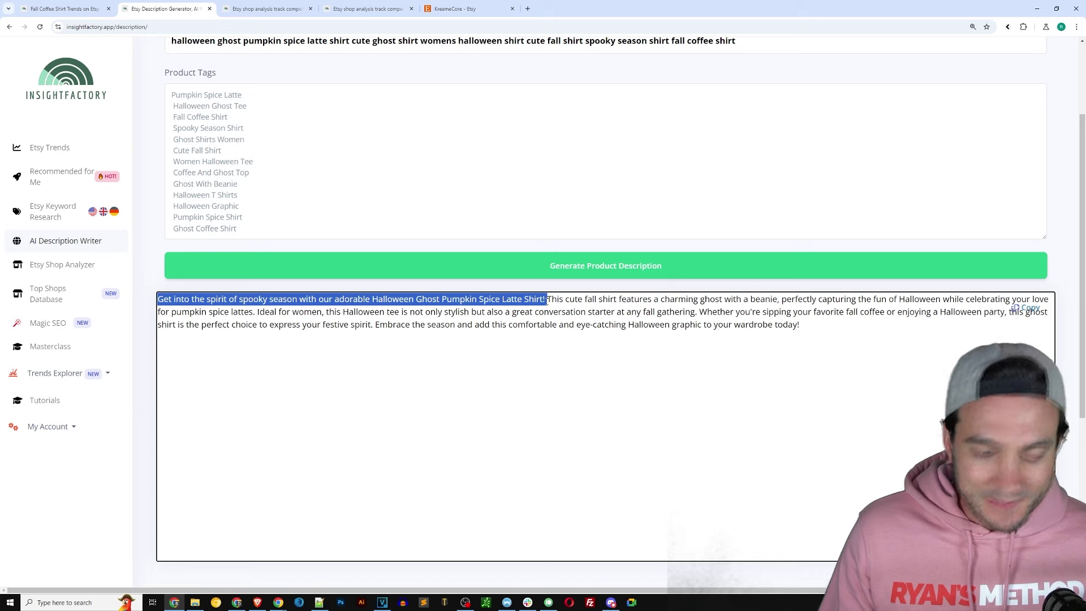
left_click(546, 300)
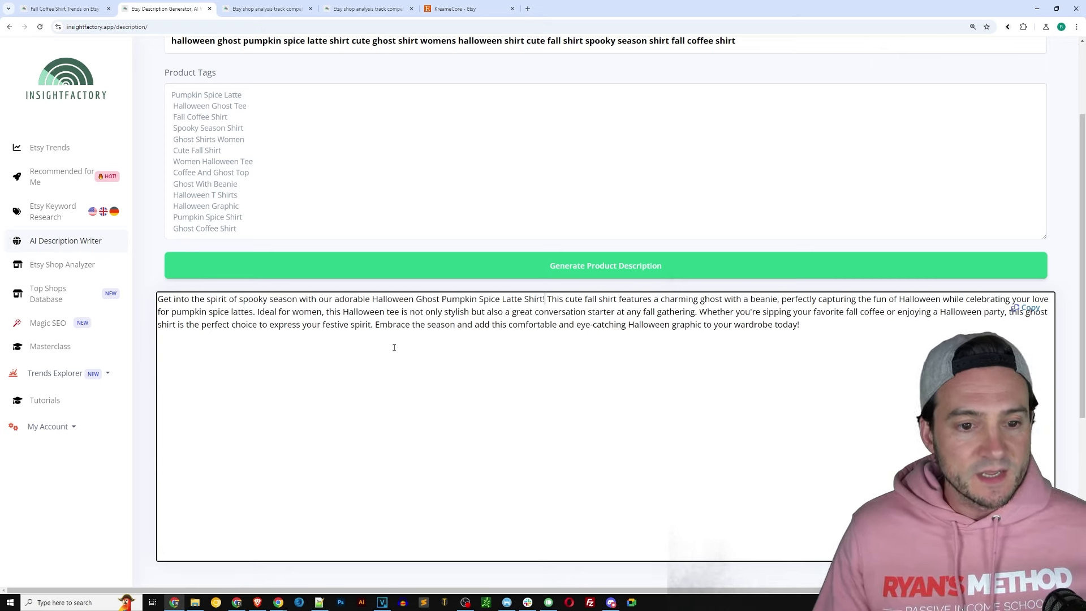
scroll(441, 461, "up", 3)
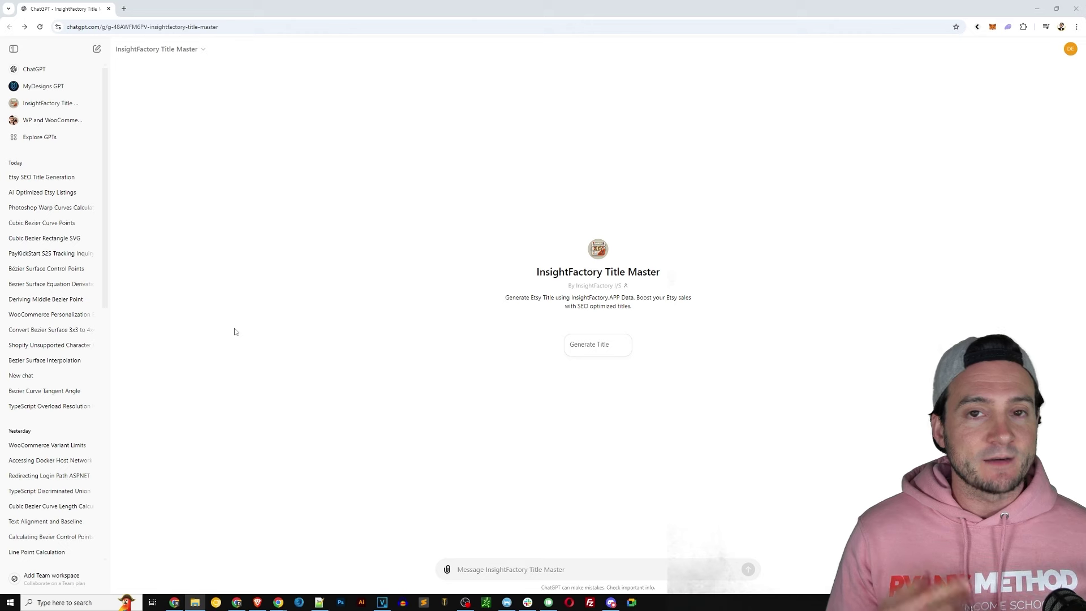
Start the Title Master title generator, zoom in, and submit 'pumpkin spice latte sweatshirt'
left_click(587, 345)
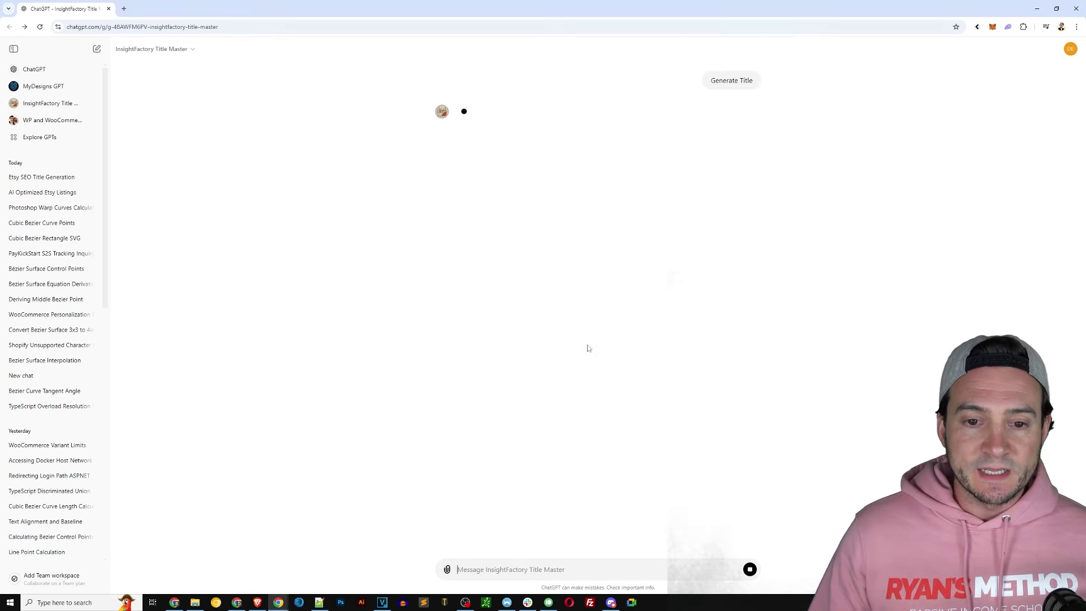
key("ctrl+plus")
key("ctrl+plus")
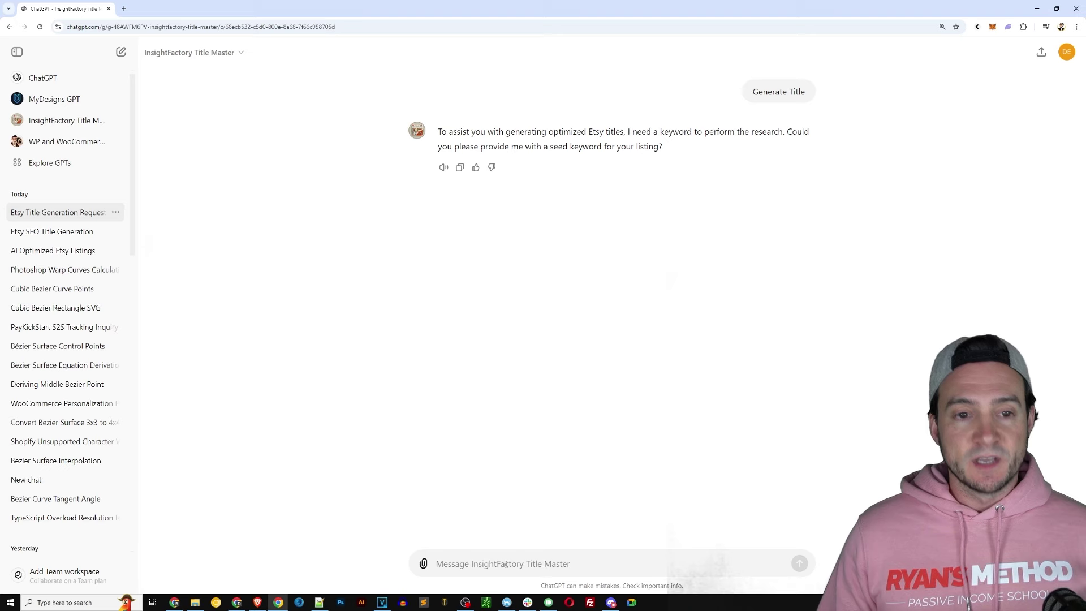
key("ctrl+plus")
type("pumpkin spice latte")
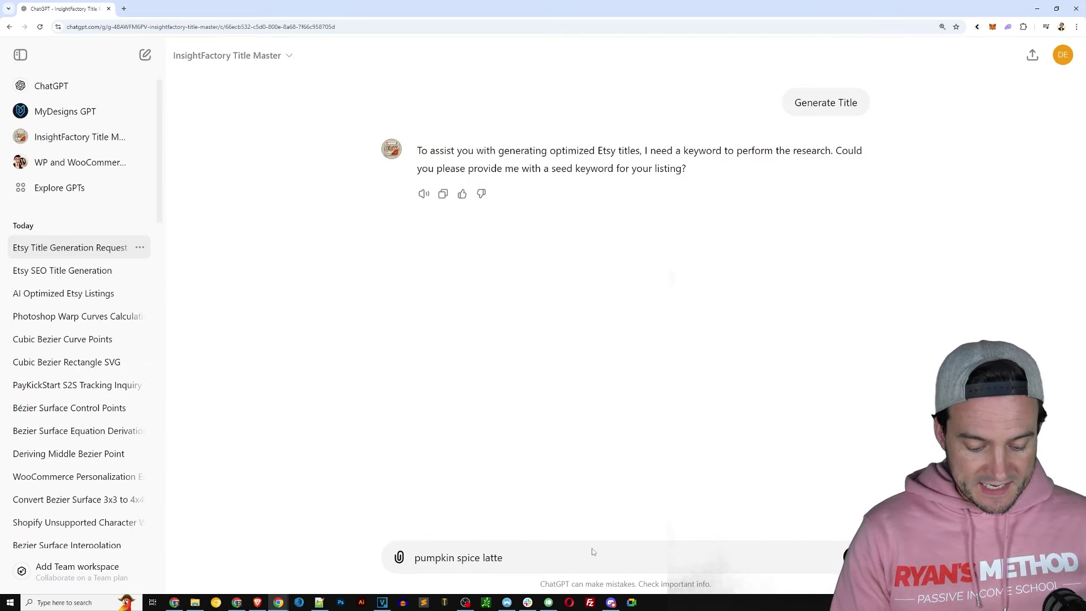
type(" sweatshirt")
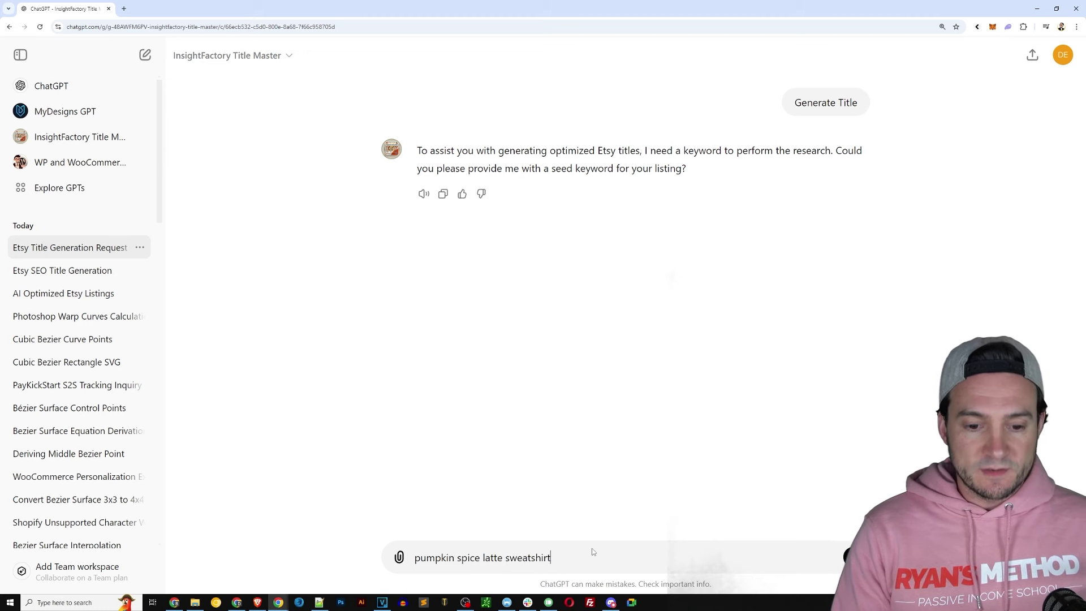
key("Return")
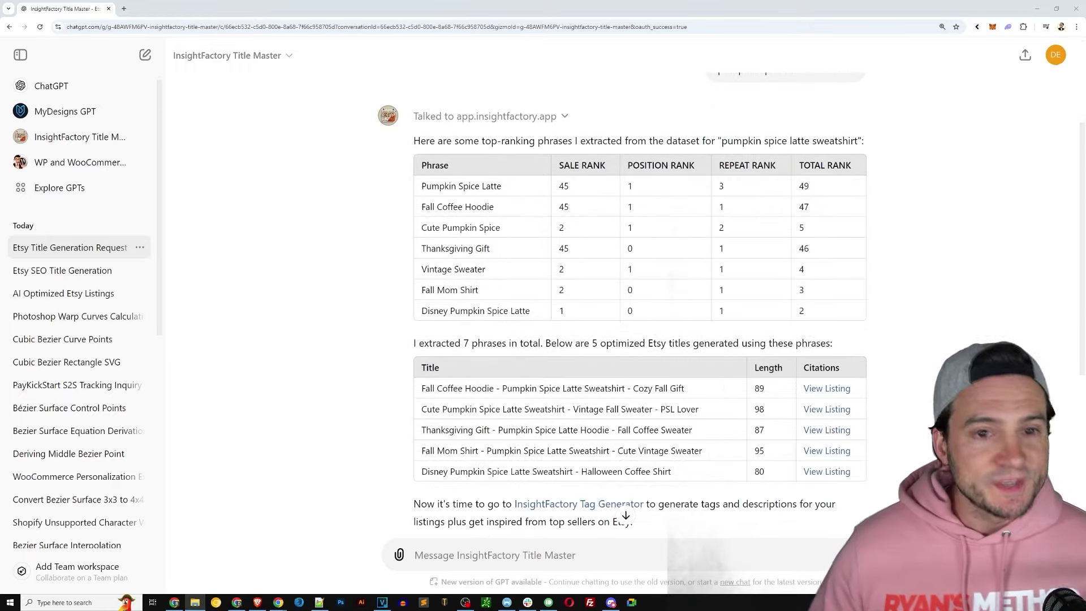
Review the top-ranking phrases table, led by Pumpkin Spice Latte
left_click_drag(481, 141, 573, 142)
left_click(925, 211)
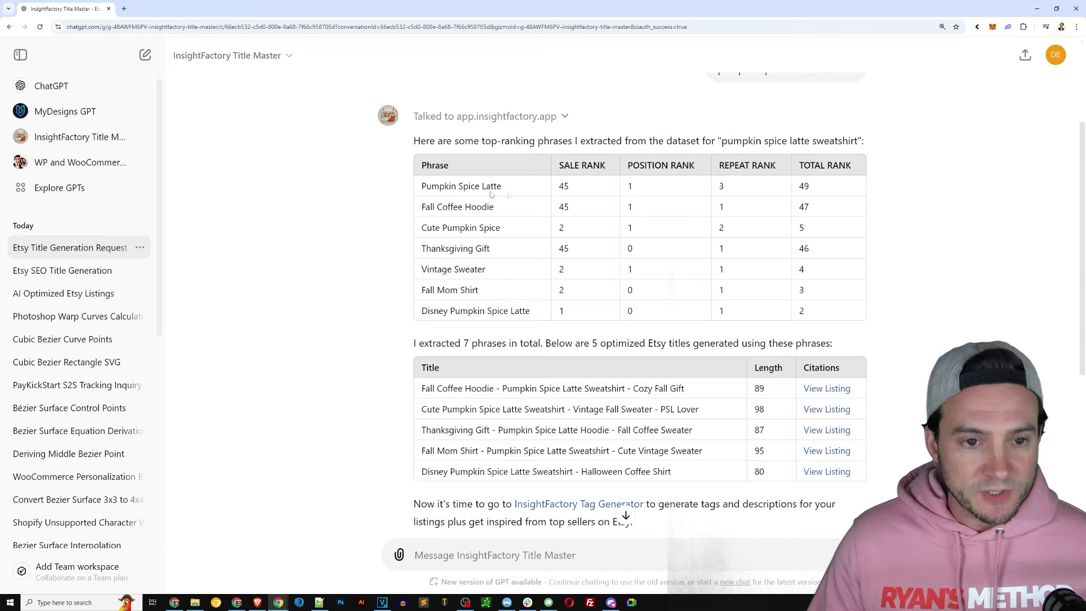
left_click_drag(426, 186, 507, 187)
left_click_drag(422, 206, 486, 228)
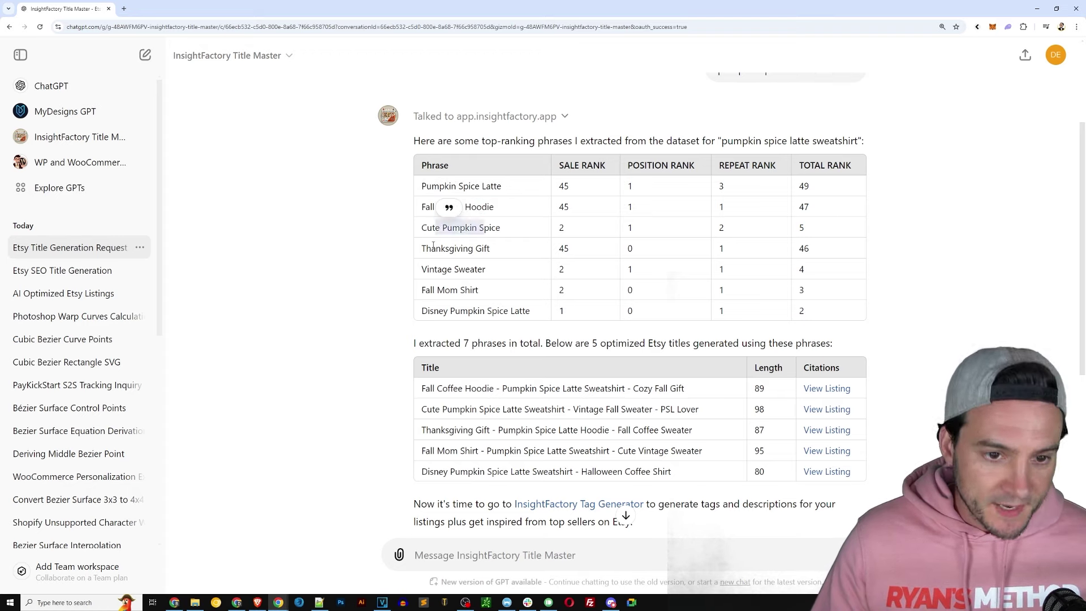
left_click(490, 253)
scroll(491, 252, "down", 1)
scroll(491, 252, "down", 1)
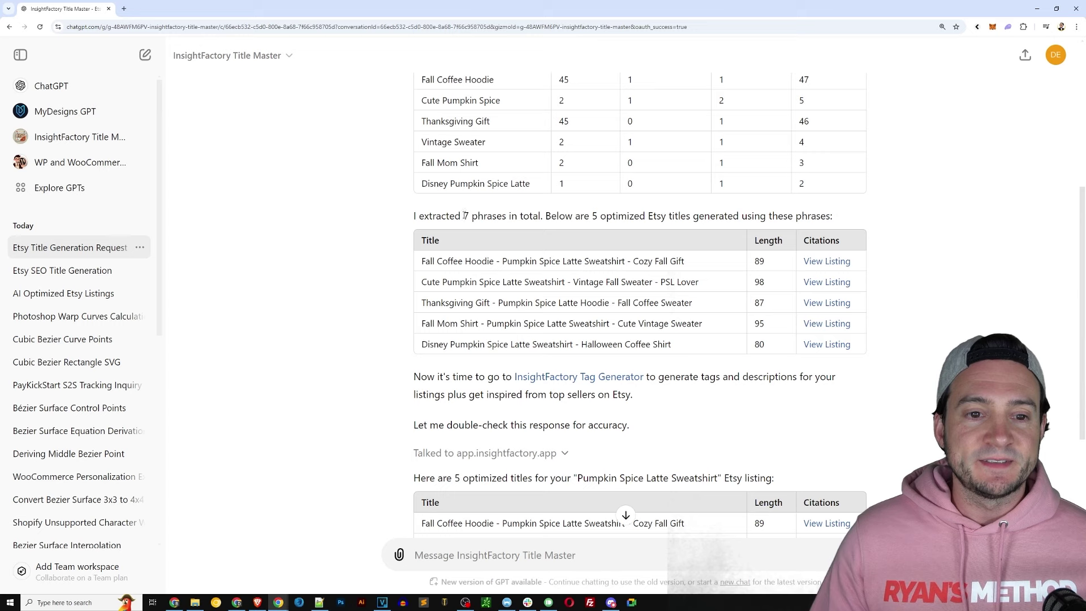
Review the five optimized Etsy titles for the pumpkin spice latte sweatshirt
left_click_drag(417, 217, 691, 217)
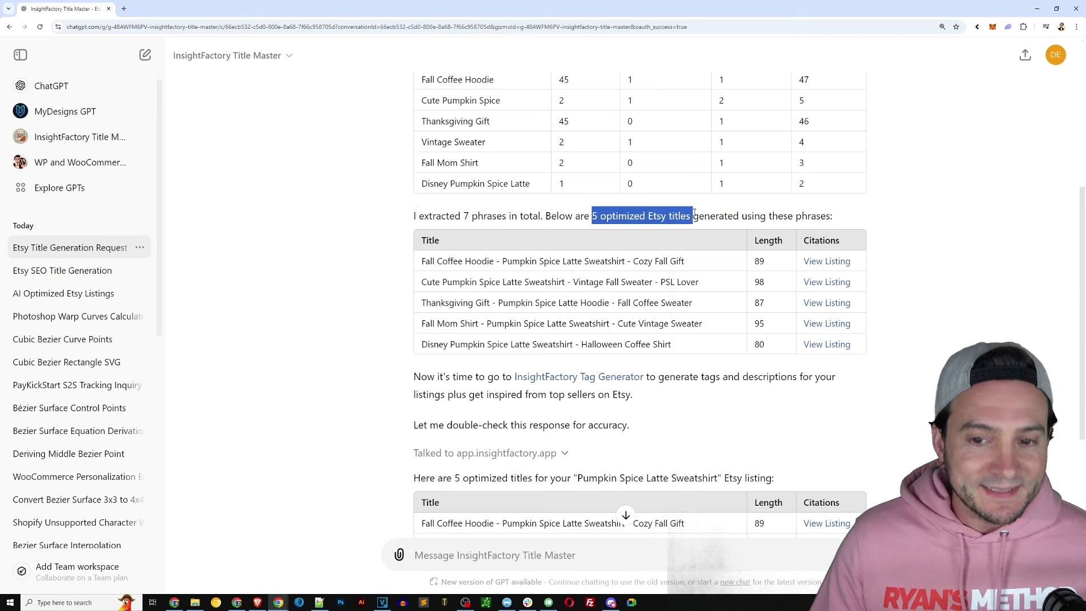
left_click(604, 194)
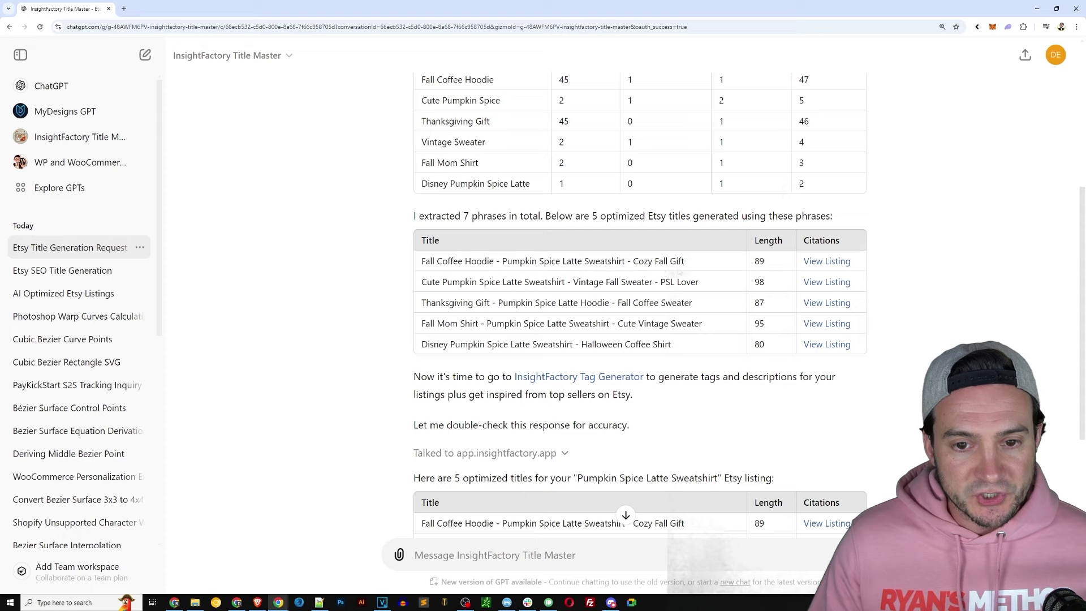
scroll(510, 260, "down", 1)
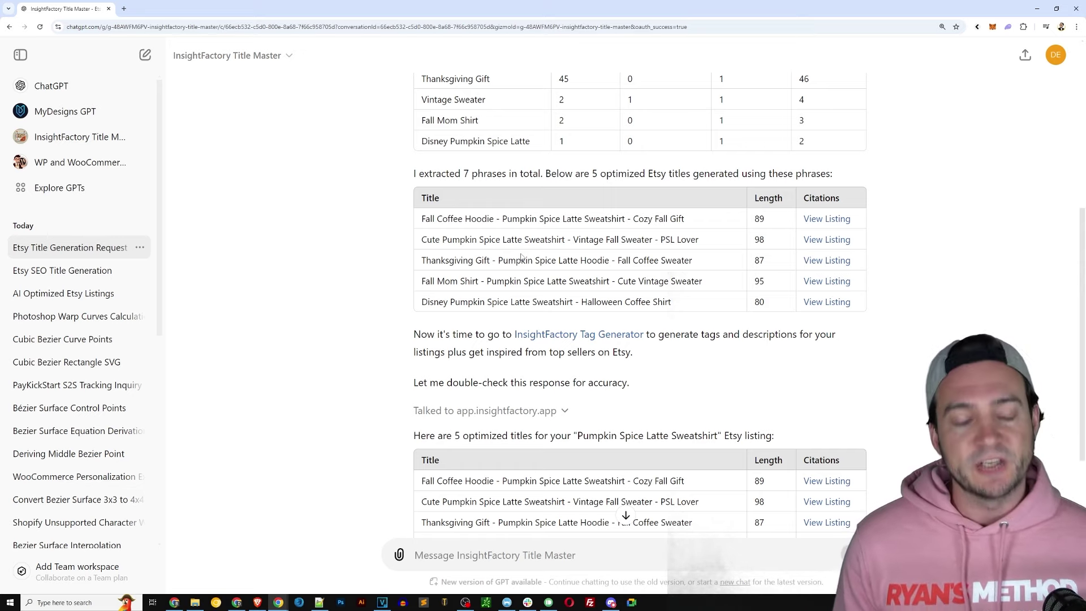
scroll(521, 257, "down", 2)
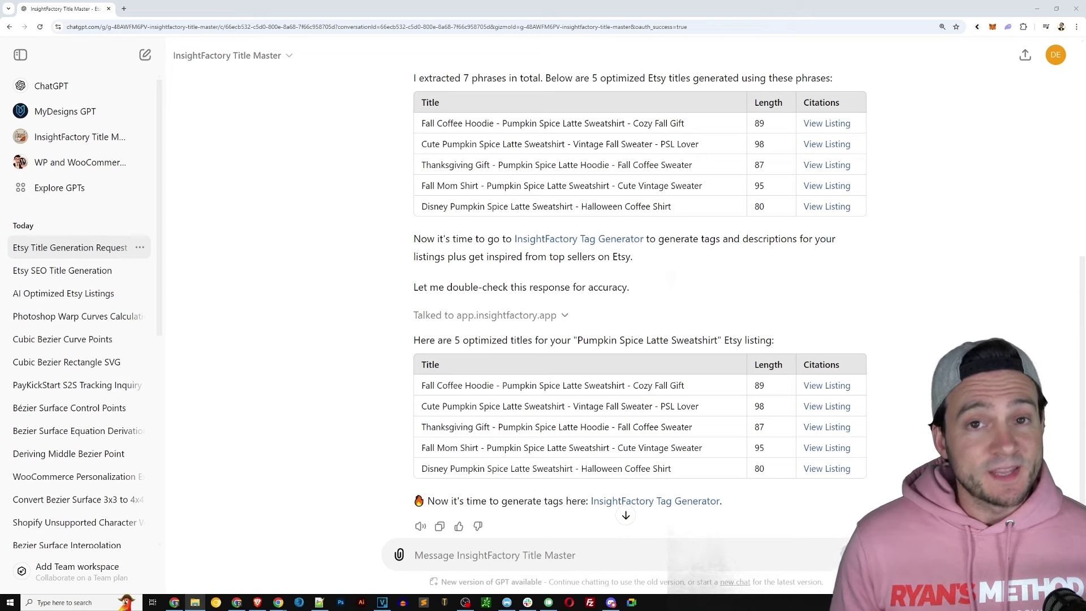